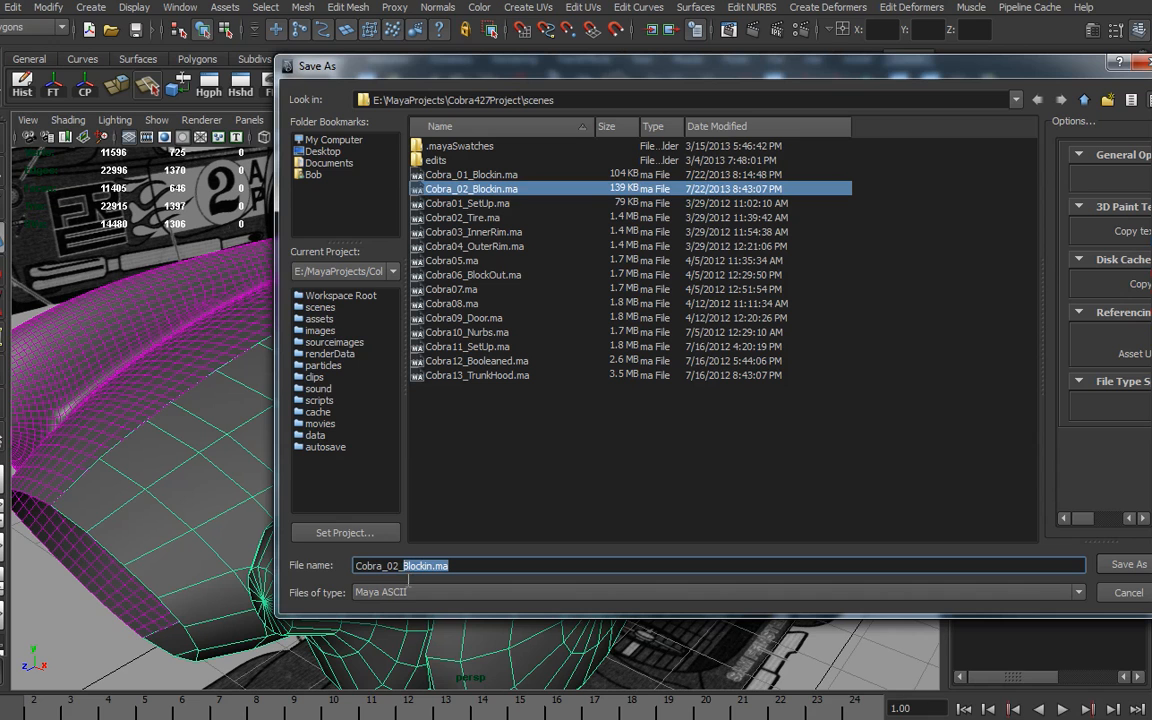
Step: Save the scene as a new version named Cobra_03_Booleaned
text(3)
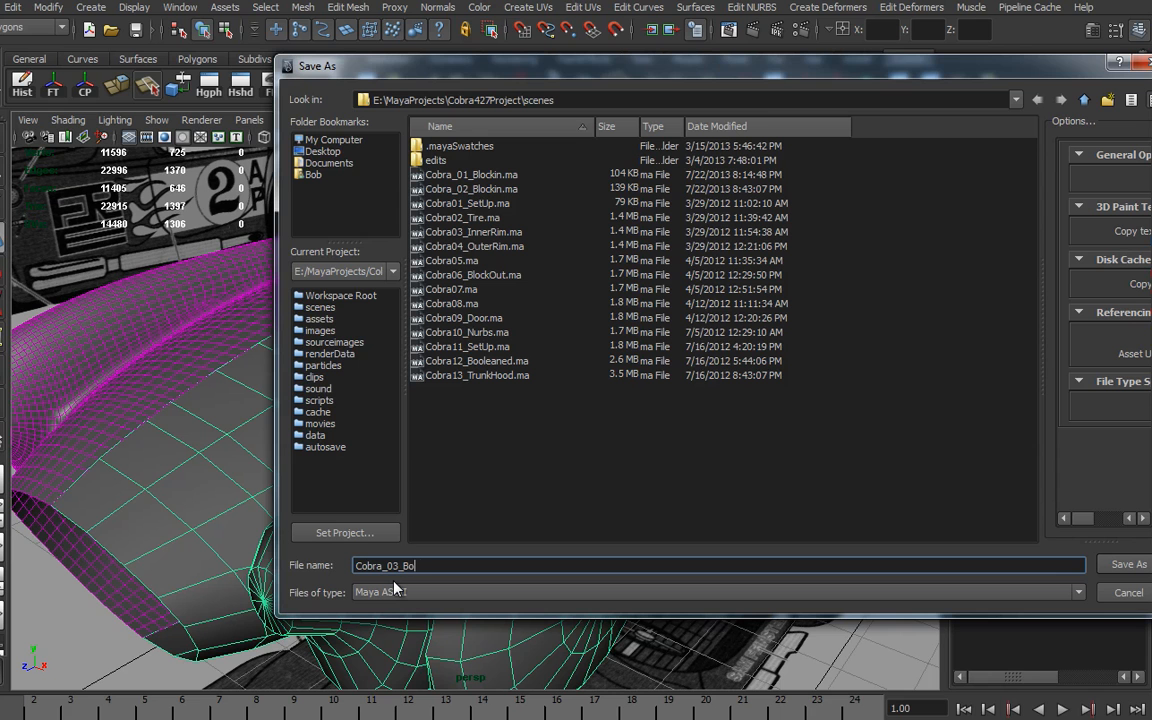
text(_Booleaned)
key(Return)
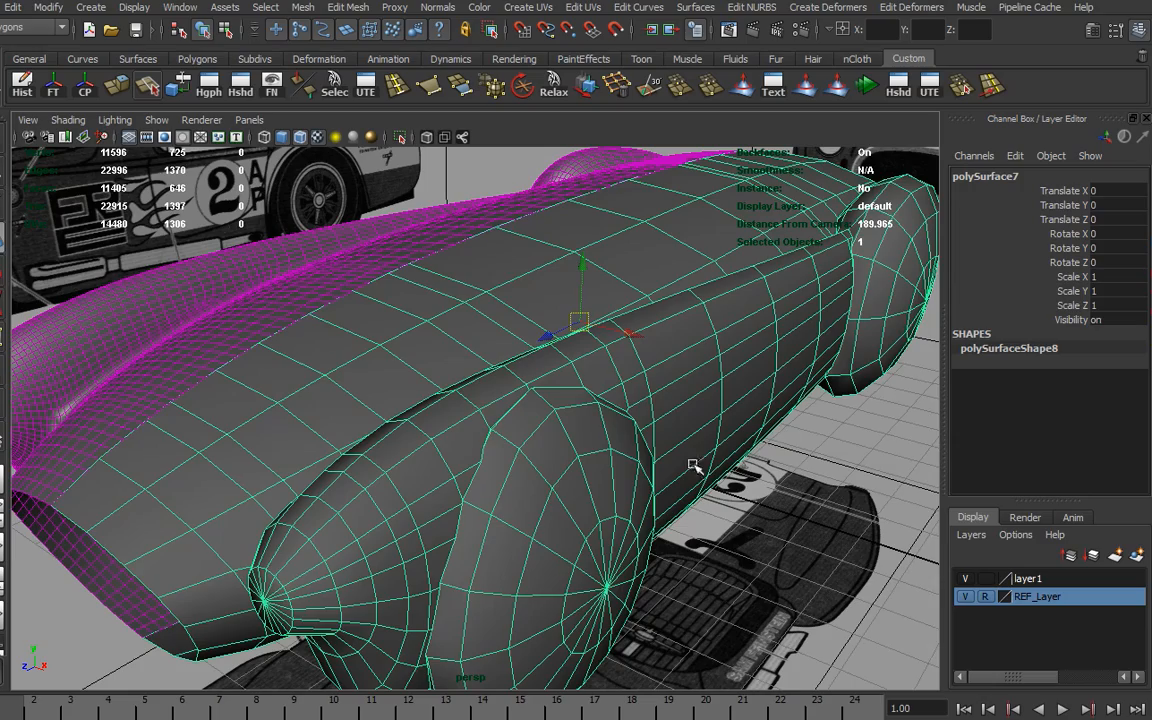
Step: Delete the short fender edge meeting the wheel-arch seam and the short sliver edge on the seam just above it
alt+drag(660, 481, 543, 509)
alt+drag(651, 505, 563, 505)
alt+right_drag(563, 505, 697, 527)
alt+middle_drag(697, 527, 735, 534)
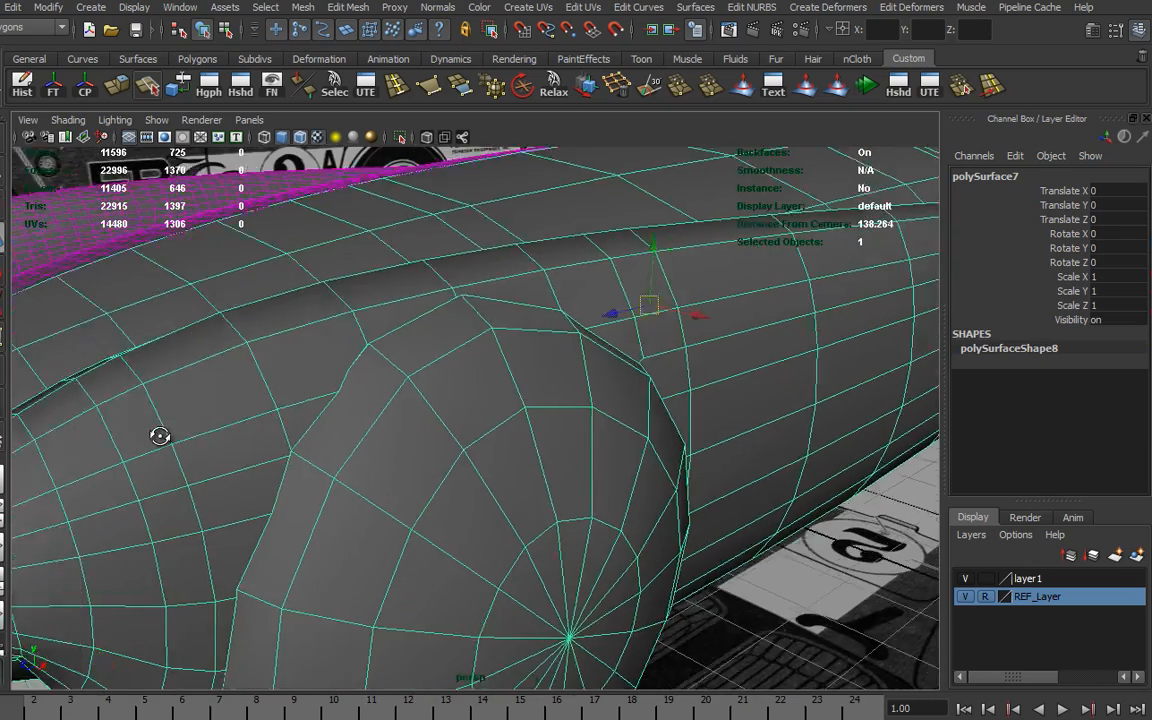
alt+drag(159, 437, 257, 463)
alt+right_drag(257, 463, 468, 507)
alt+drag(468, 507, 496, 504)
alt+right_drag(496, 504, 512, 505)
right_drag(635, 518, 635, 477)
click(622, 541)
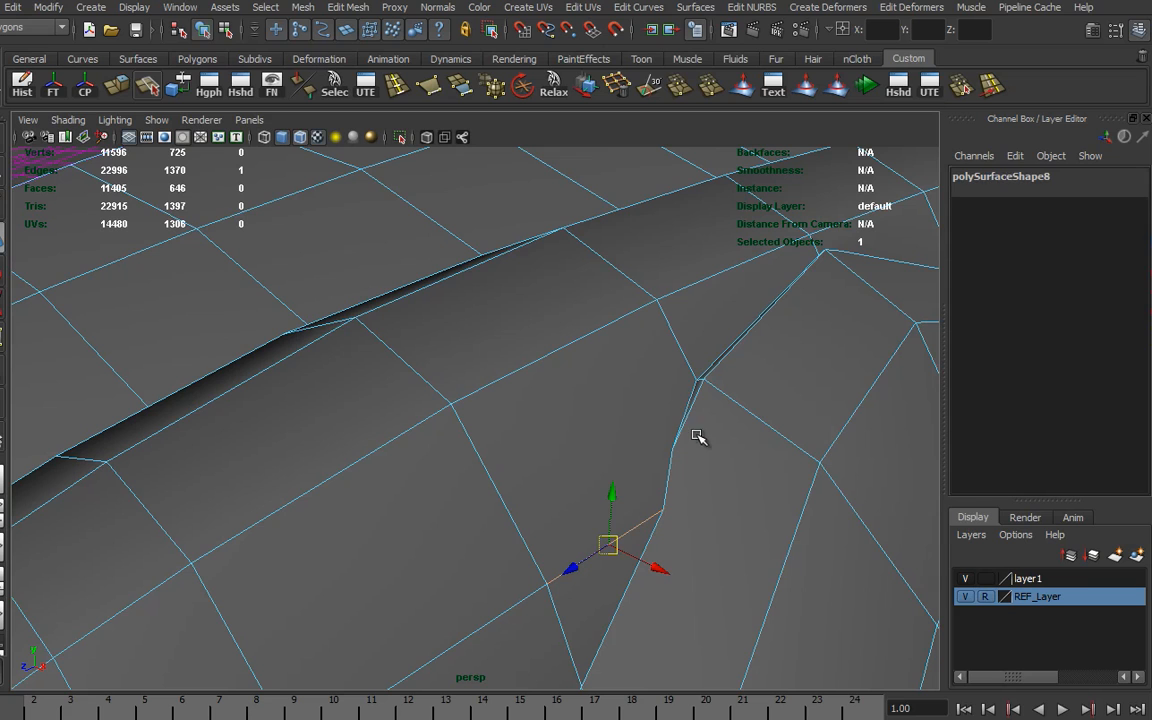
shift+click(690, 415)
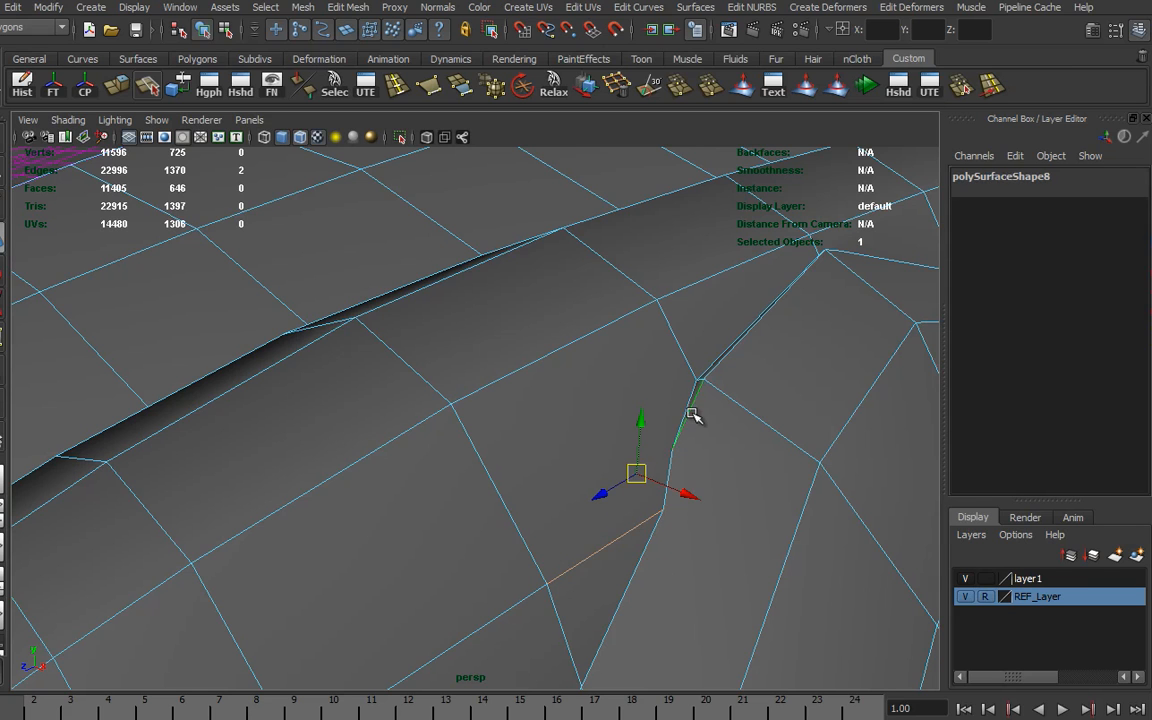
click(617, 90)
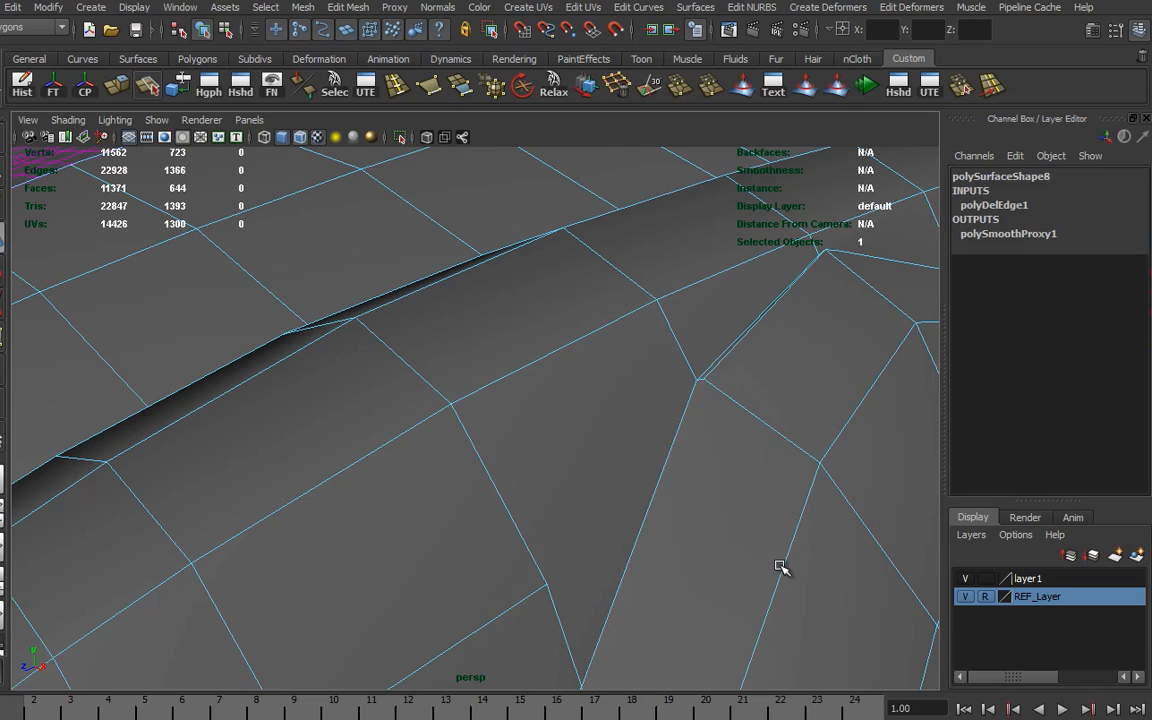
Step: Delete the long sliver edge running along the wheel-arch seam toward the peak of the arch
alt+middle_drag(768, 529, 765, 548)
alt+drag(764, 547, 728, 540)
click(706, 537)
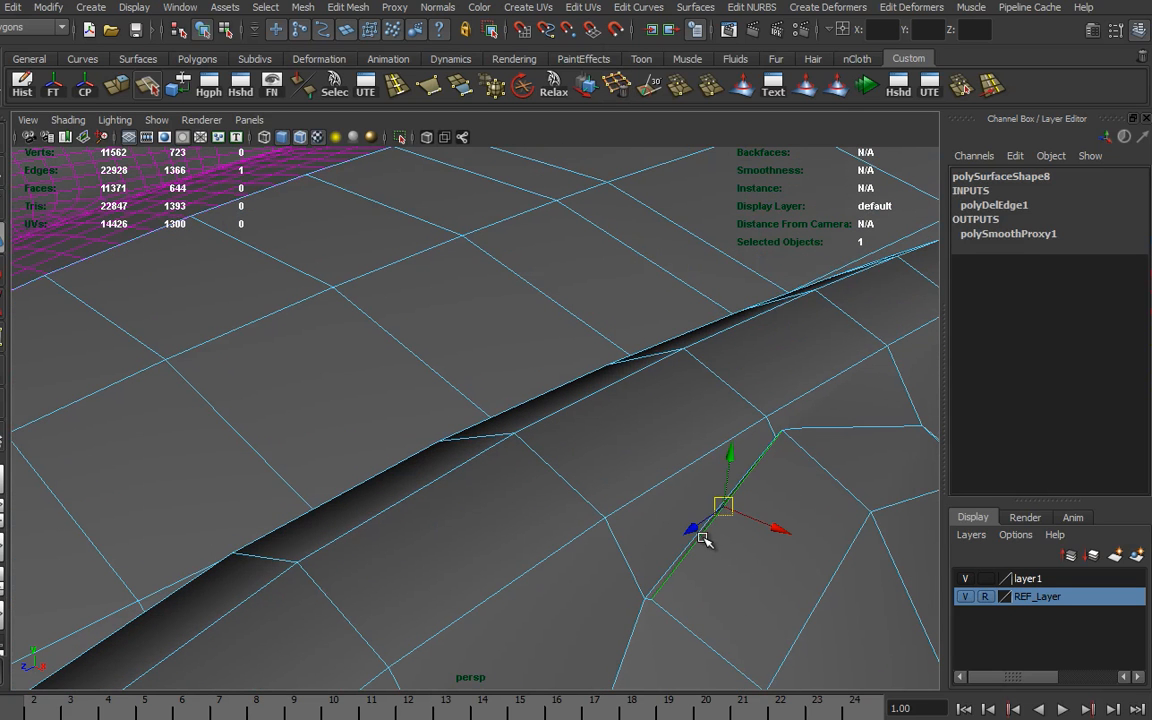
key(g)
Step: Delete the remaining tiny sliver edges where the fender meets the peak of the wheel arch
alt+right_drag(741, 547, 788, 557)
alt+middle_drag(788, 557, 648, 558)
alt+middle_drag(556, 528, 664, 629)
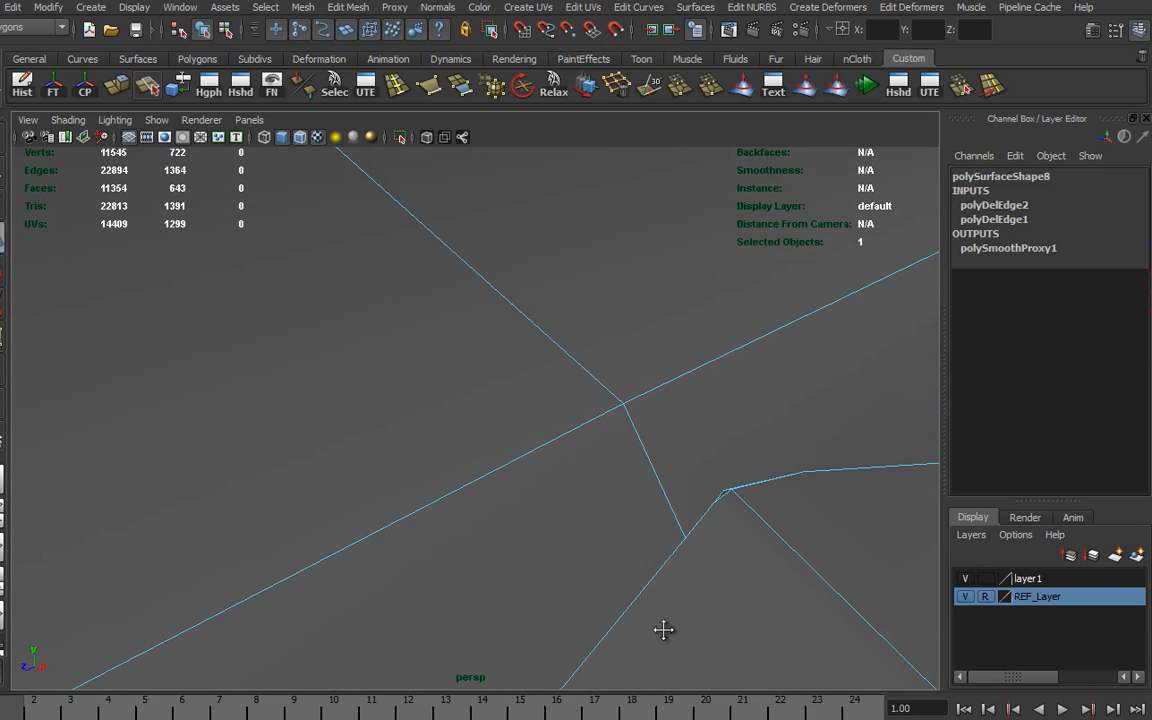
click(723, 496)
alt+drag(723, 496, 767, 553)
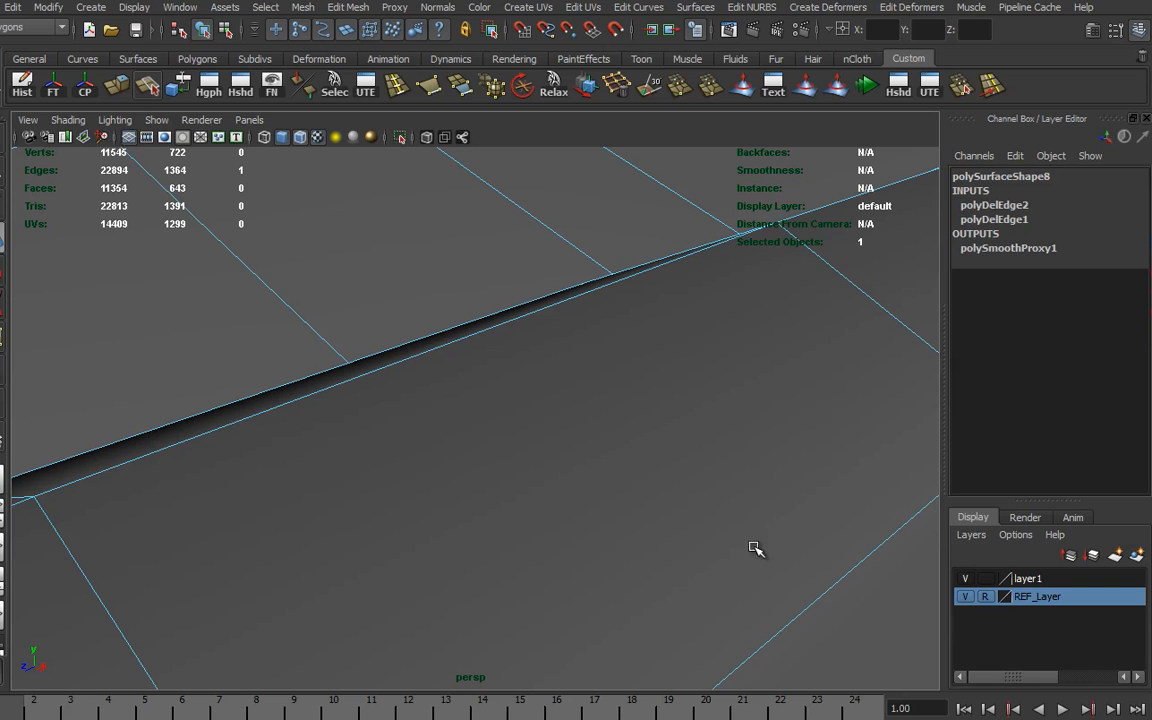
key(f)
alt+drag(633, 540, 700, 520)
alt+right_drag(710, 513, 687, 510)
alt+drag(604, 497, 483, 507)
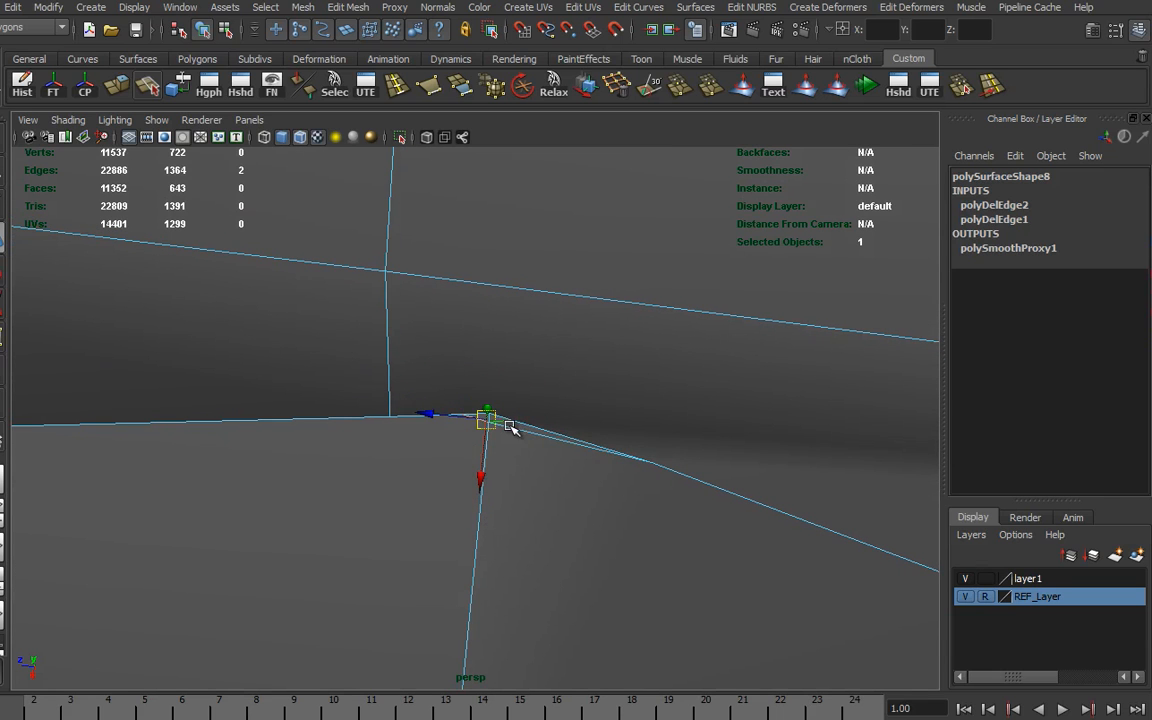
shift+click(541, 438)
key(Delete)
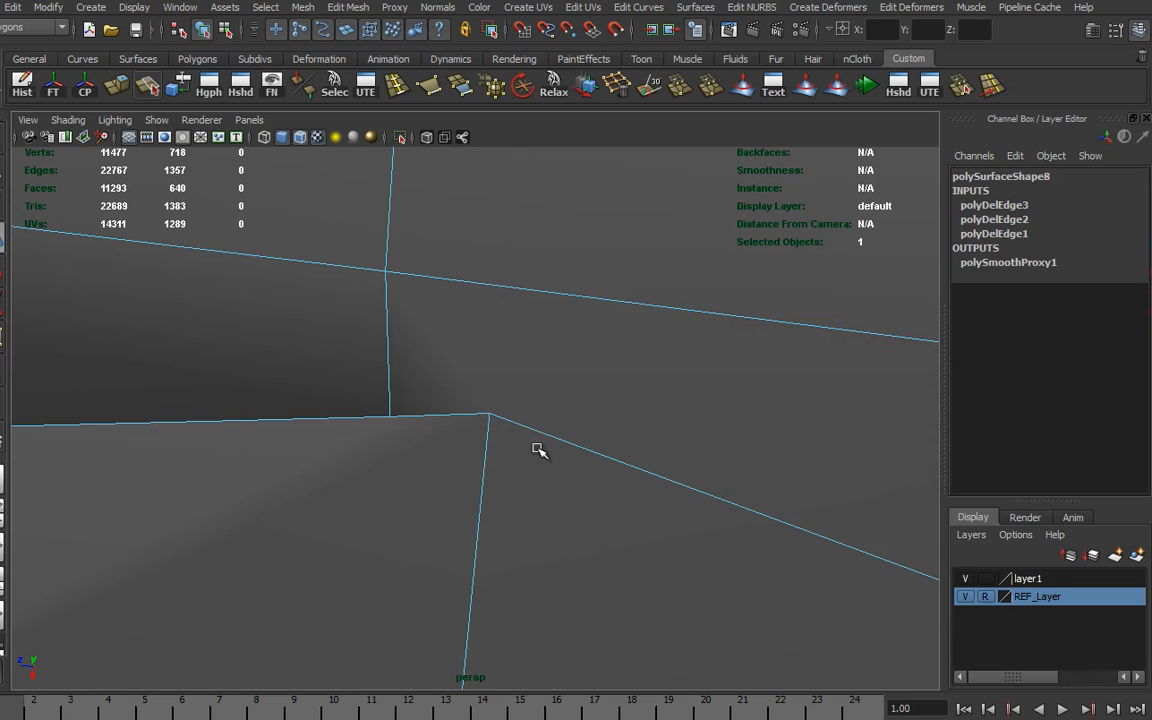
Step: Insert a partial edge loop up the fender, close beside the existing loop and in line with the wheel arch's peak
click(456, 414)
alt+drag(465, 473, 432, 368)
alt+drag(674, 404, 504, 499)
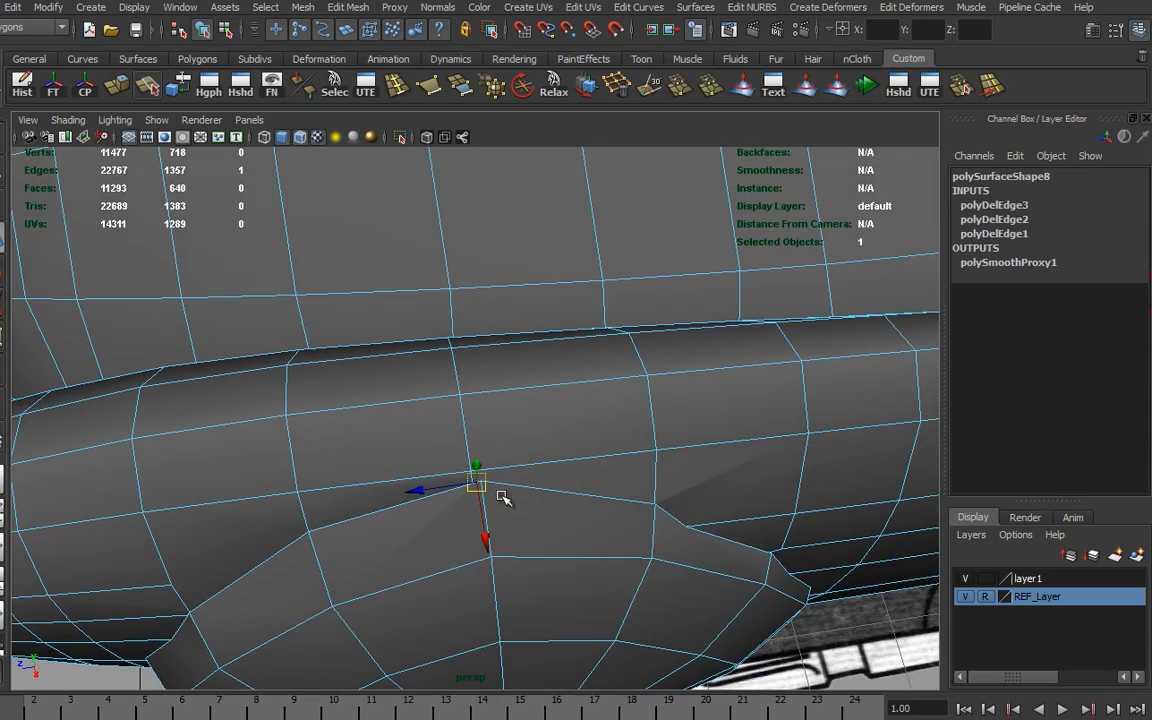
alt+drag(489, 445, 504, 381)
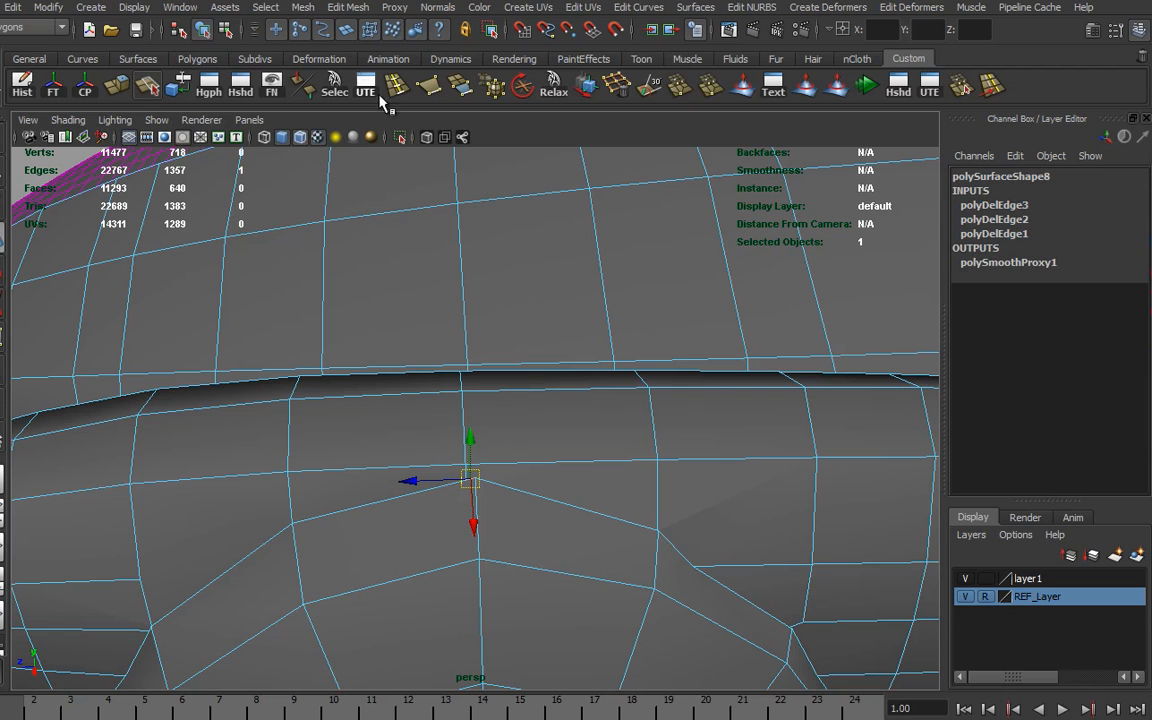
key(F8)
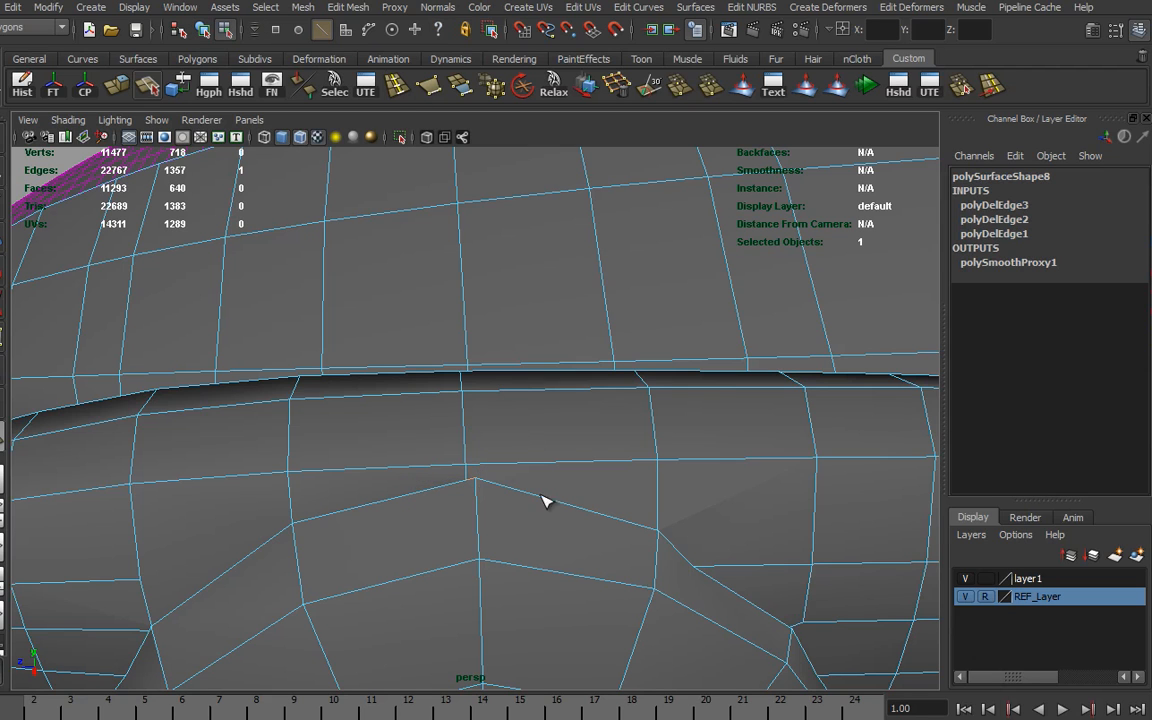
click(478, 469)
alt+drag(478, 469, 548, 519)
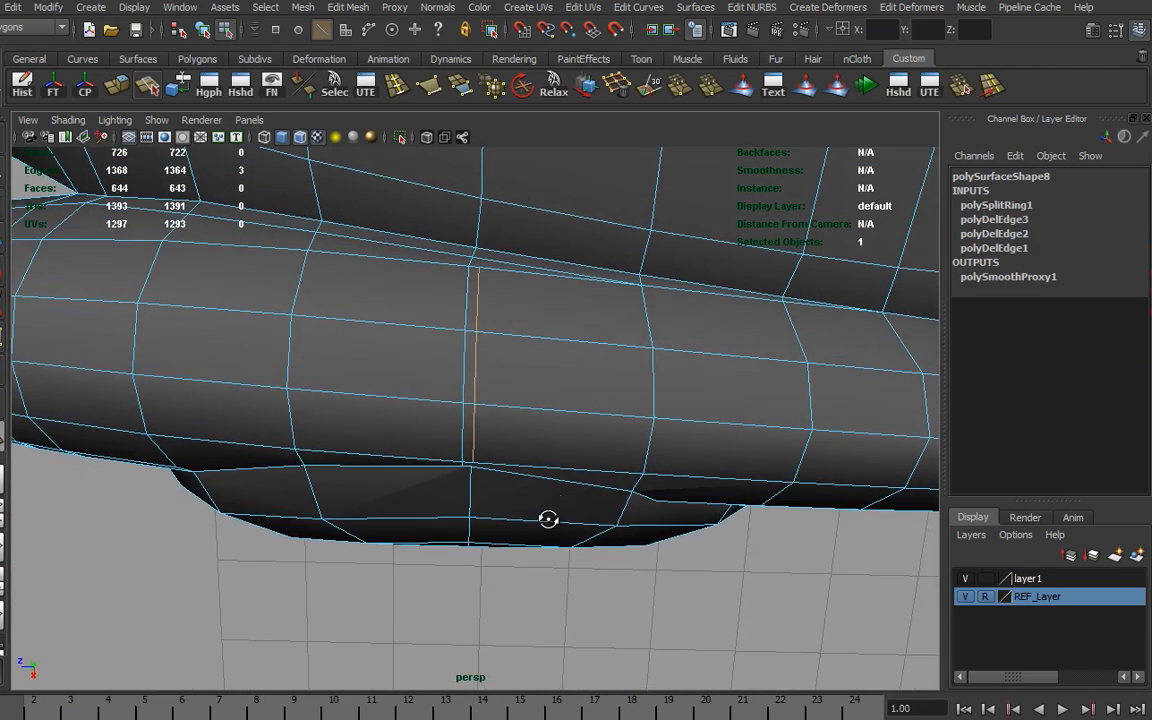
alt+drag(577, 313, 535, 338)
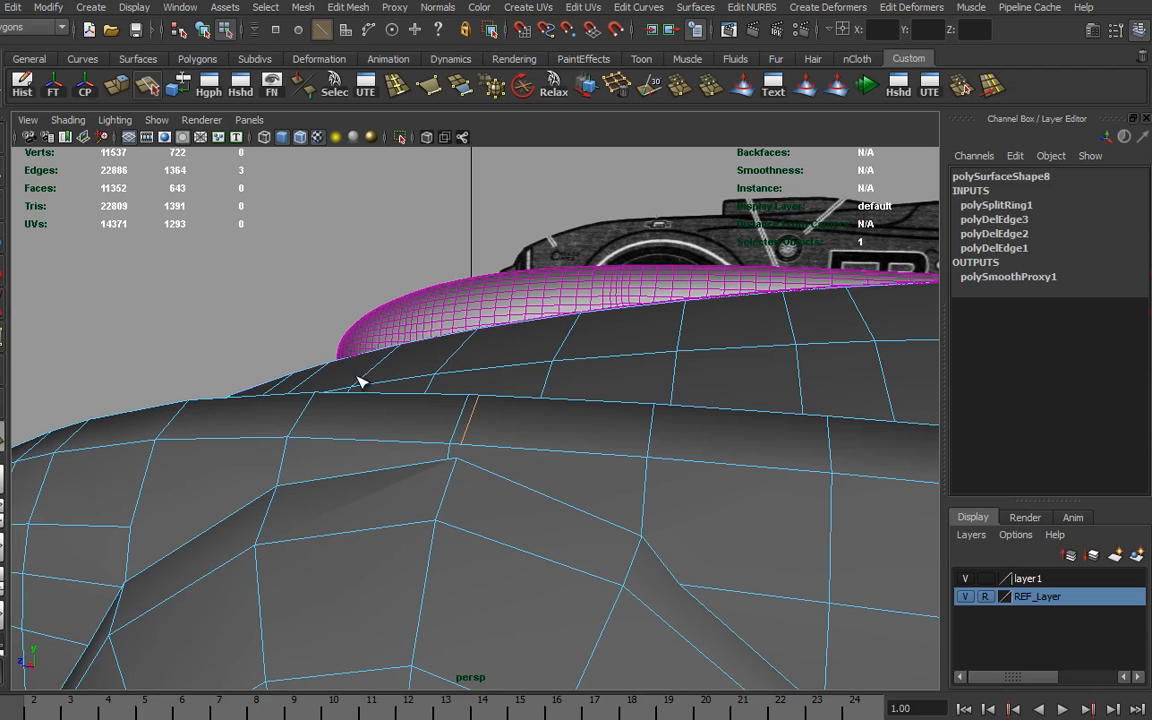
Step: Split the polygon to connect the lower end of the new fender edge loop to the wheel arch's peak vertex
click(150, 91)
alt+right_drag(501, 525, 679, 550)
alt+drag(482, 478, 390, 514)
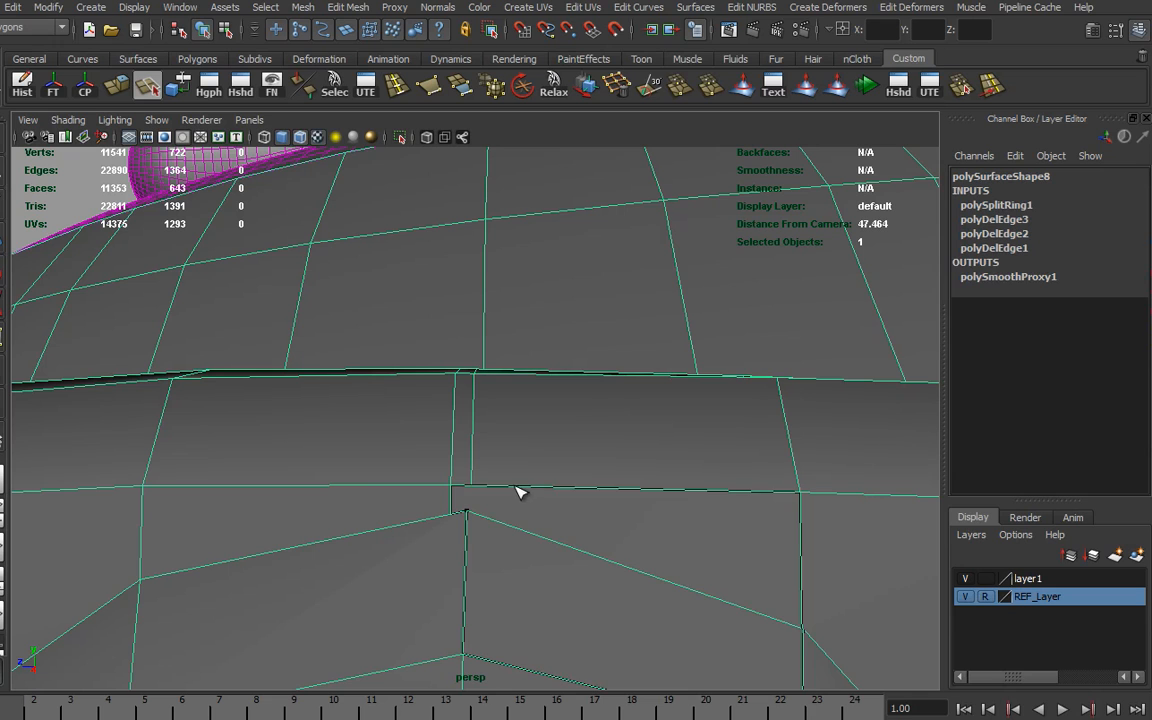
key(Return)
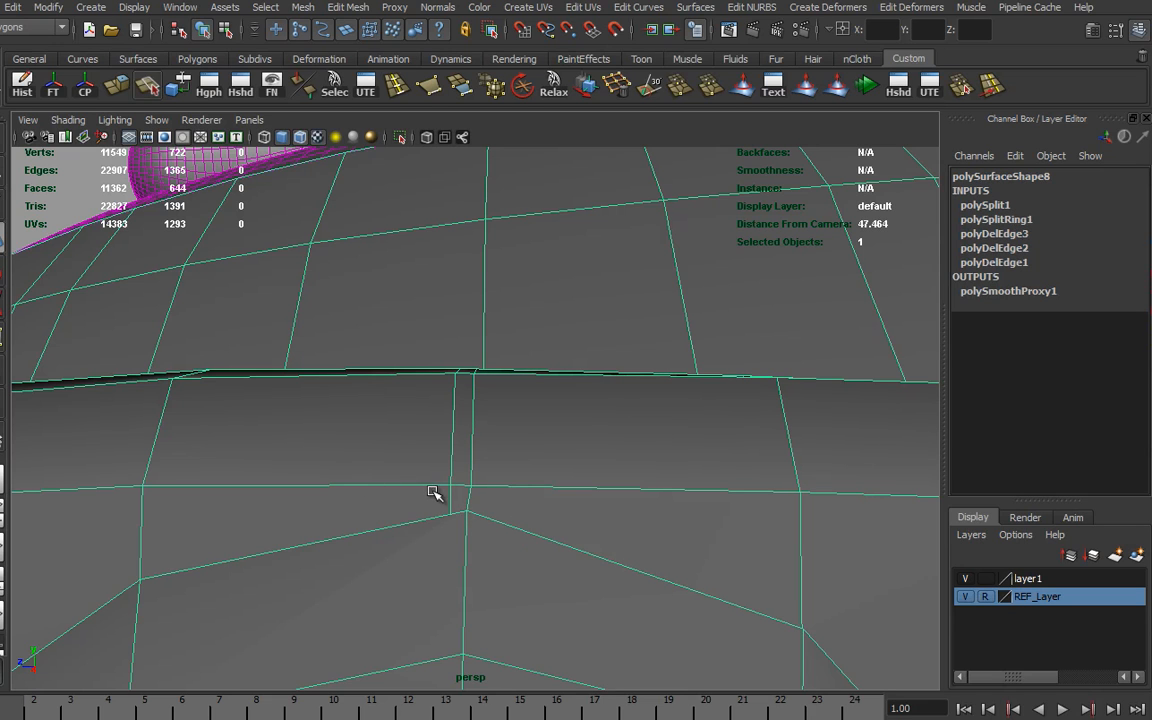
Step: Select the old edge loop beside the new one, try deleting all of it, and undo the deletion
double_click(452, 500)
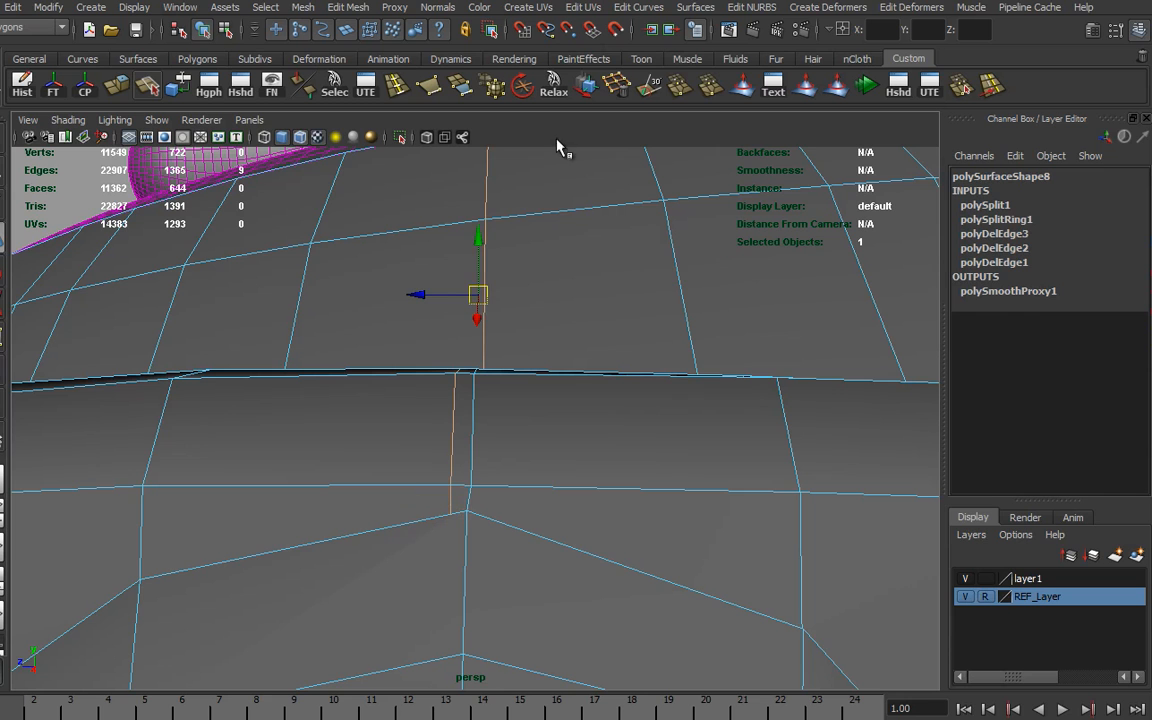
click(619, 91)
alt+drag(571, 398, 578, 470)
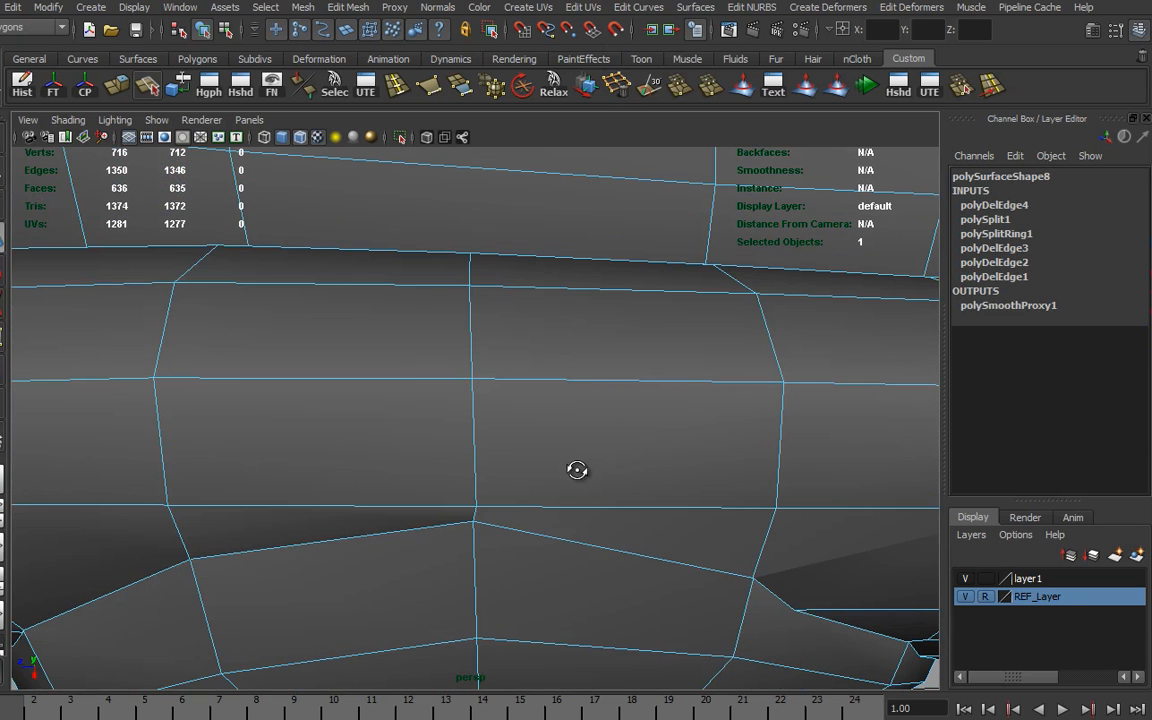
alt+right_drag(626, 410, 563, 391)
alt+middle_drag(562, 391, 561, 422)
key(ctrl+z)
Step: Deselect the part of the old edge loop on the main body surface and delete its remaining fender edges
mouse_move(472, 346)
alt+mouse_down()
mouse_move(463, 414)
mouse_move(463, 362)
alt+mouse_up()
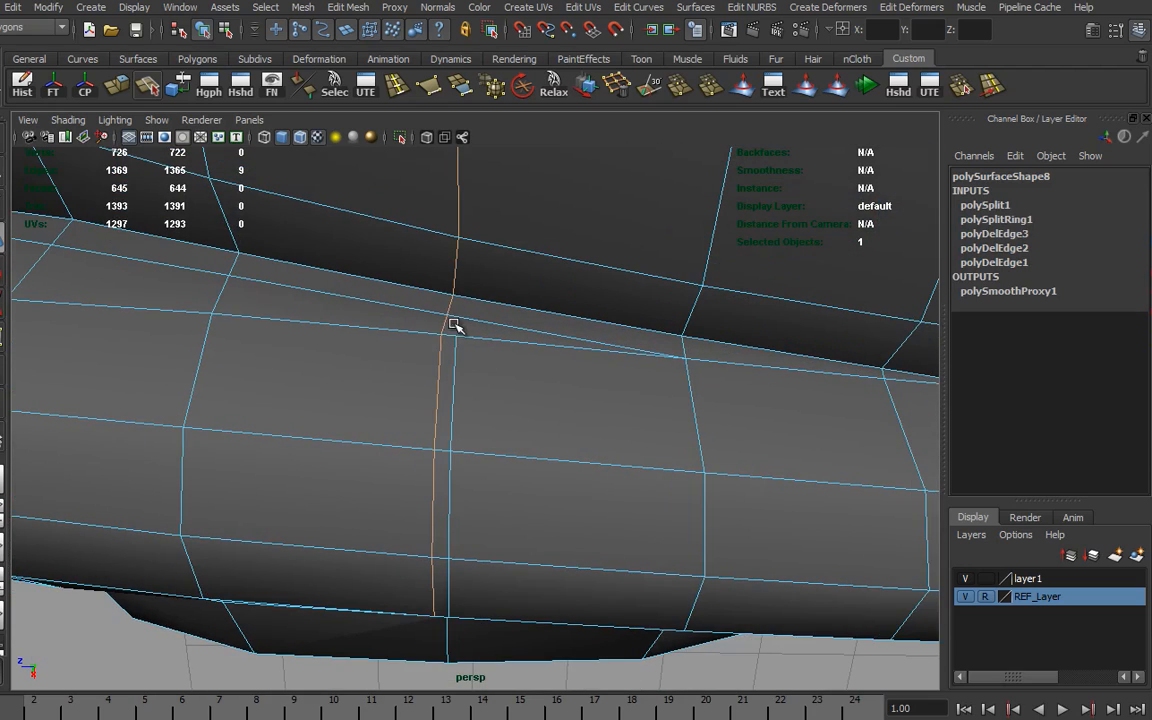
alt+right_drag(721, 366, 9, 321)
alt+drag(345, 325, 415, 258)
ctrl+drag(419, 208, 529, 398)
alt+right_drag(494, 464, 978, 530)
click(618, 87)
Step: Split the polygons across the fender crease to connect the body's cross edge to the new fender edge loop
alt+drag(519, 442, 506, 453)
alt+right_drag(442, 428, 556, 442)
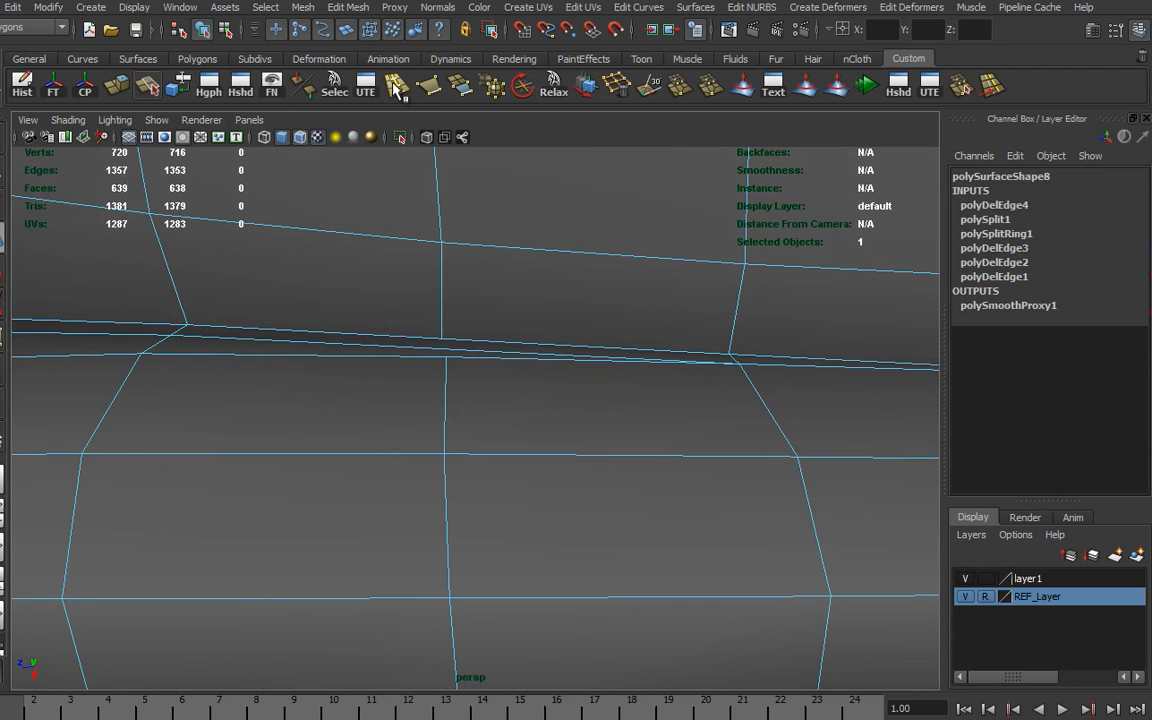
click(147, 85)
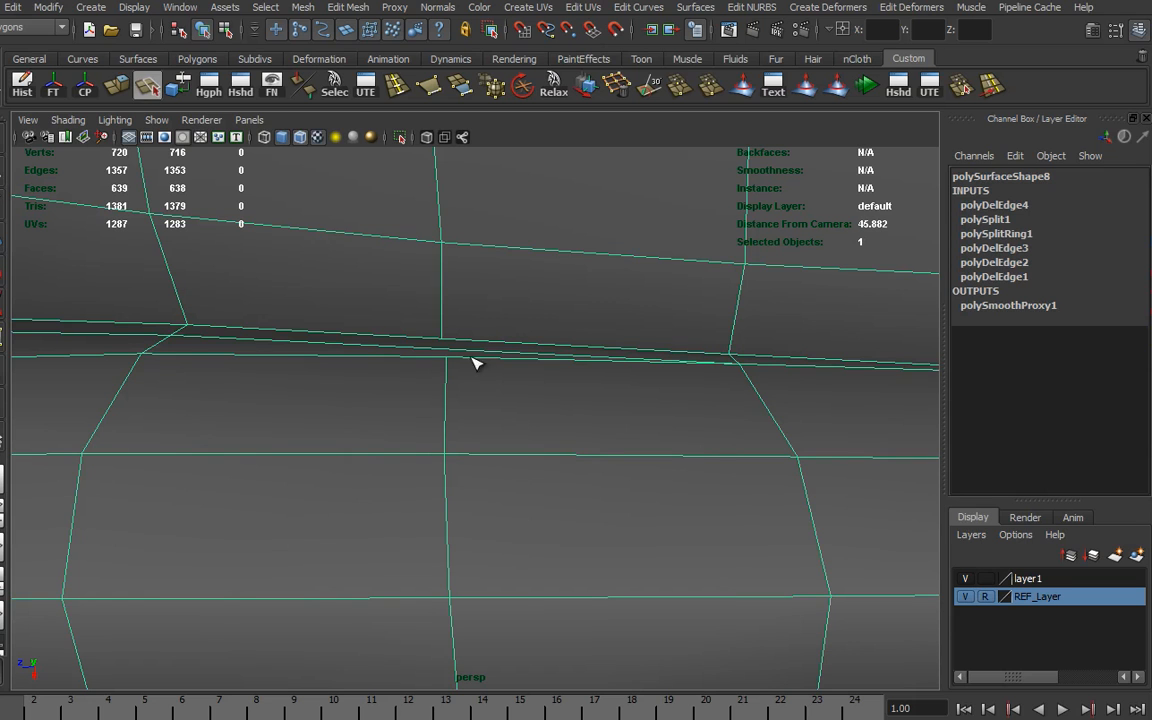
drag(460, 358, 254, 362)
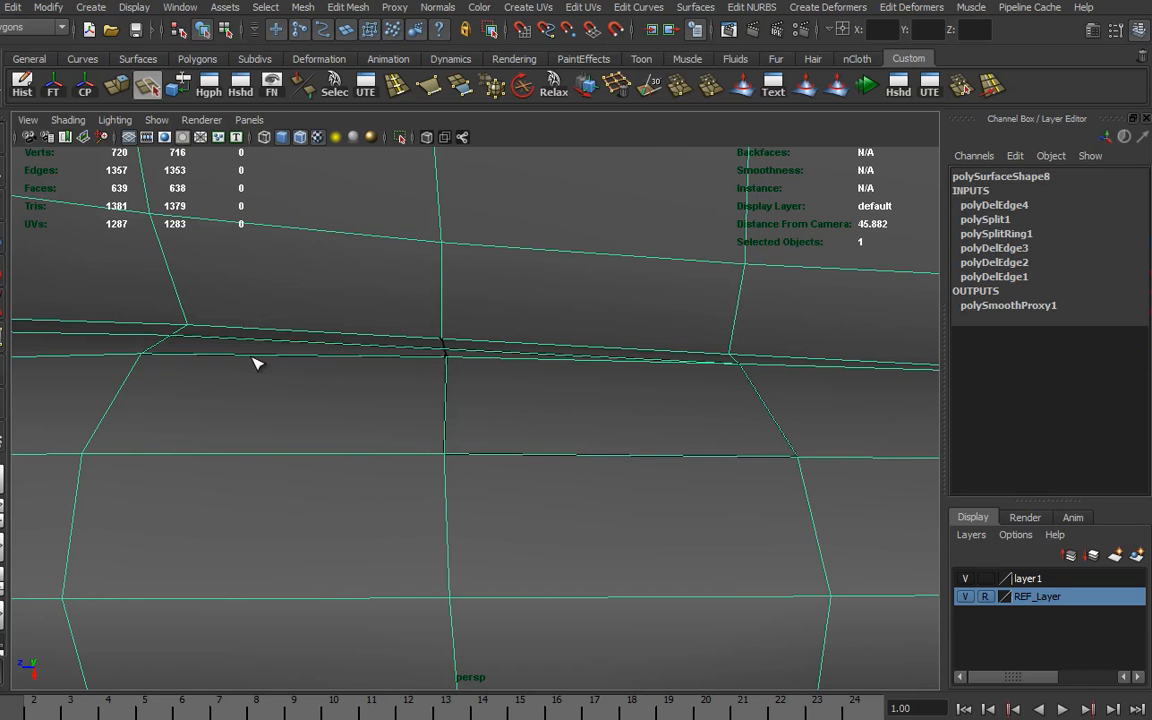
key(Return)
Step: Split the two faces along the fender crease with a lengthwise edge crossing the new edge loop
alt+right_drag(694, 411, 602, 419)
alt+drag(602, 419, 440, 410)
drag(540, 377, 530, 367)
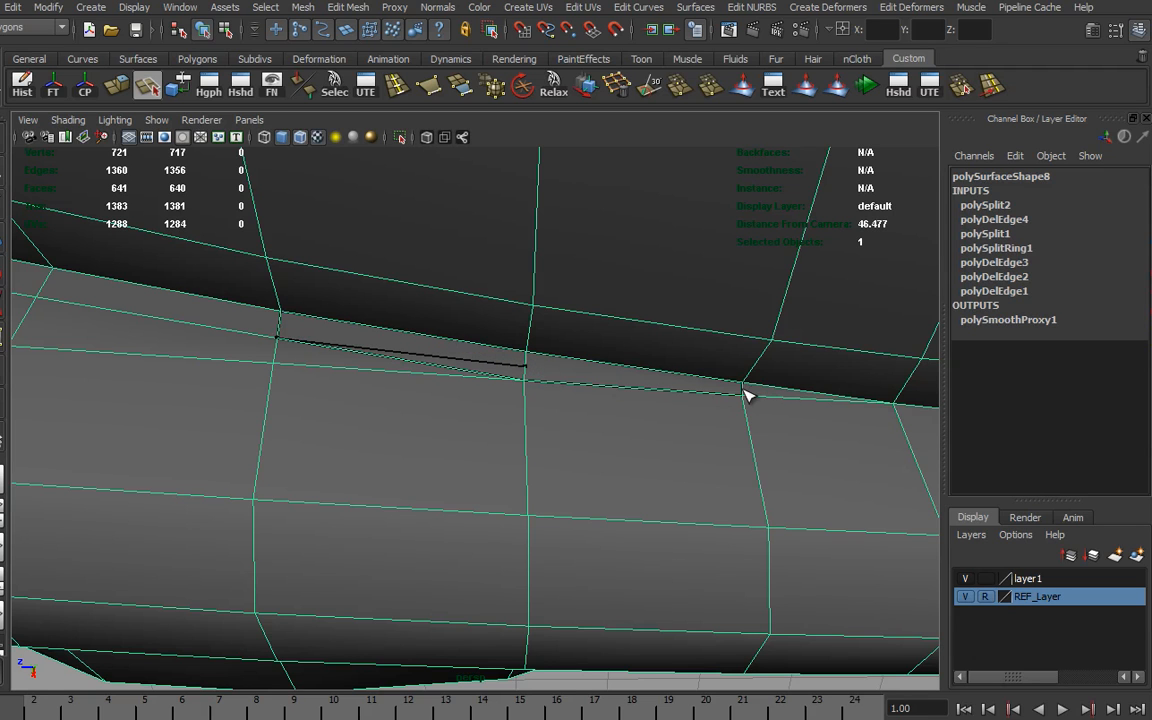
key(Return)
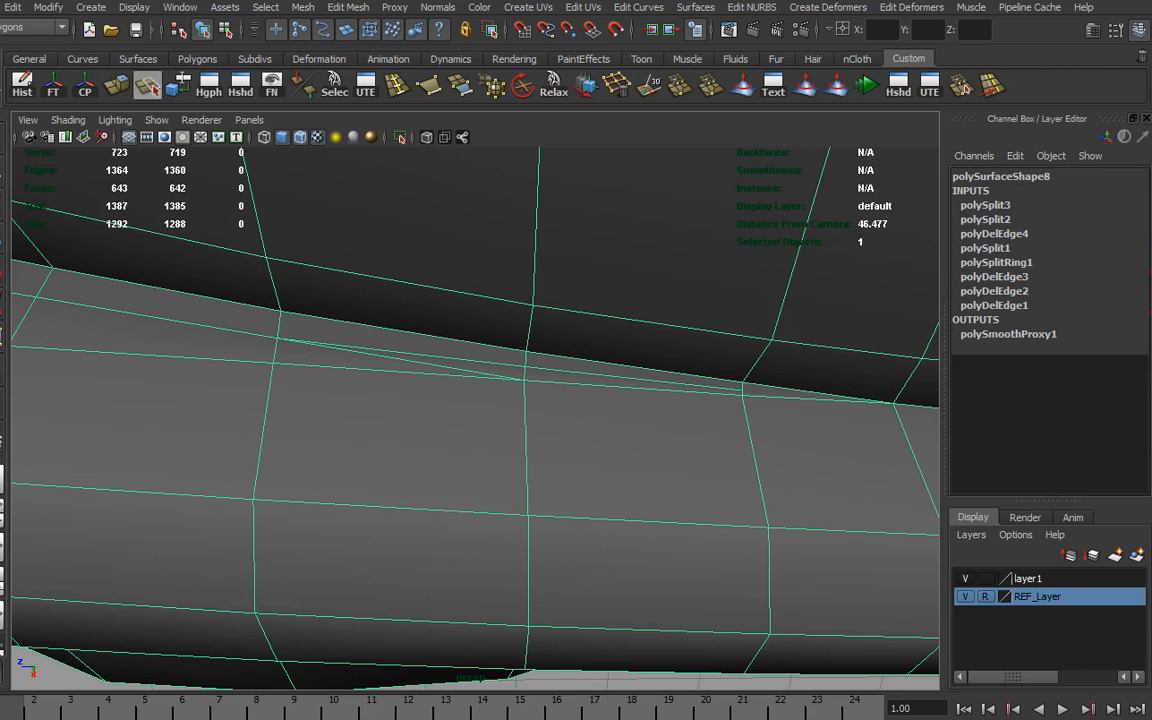
Step: Delete the leftover diagonal edge beneath the new lengthwise edge on the fender crease
right_drag(470, 419, 471, 375)
click(458, 371)
click(614, 90)
Step: Examine the edge flow over the car body and fender creases, and select the smoothed mirrored half
alt+right_drag(762, 366, 376, 372)
alt+drag(376, 372, 414, 445)
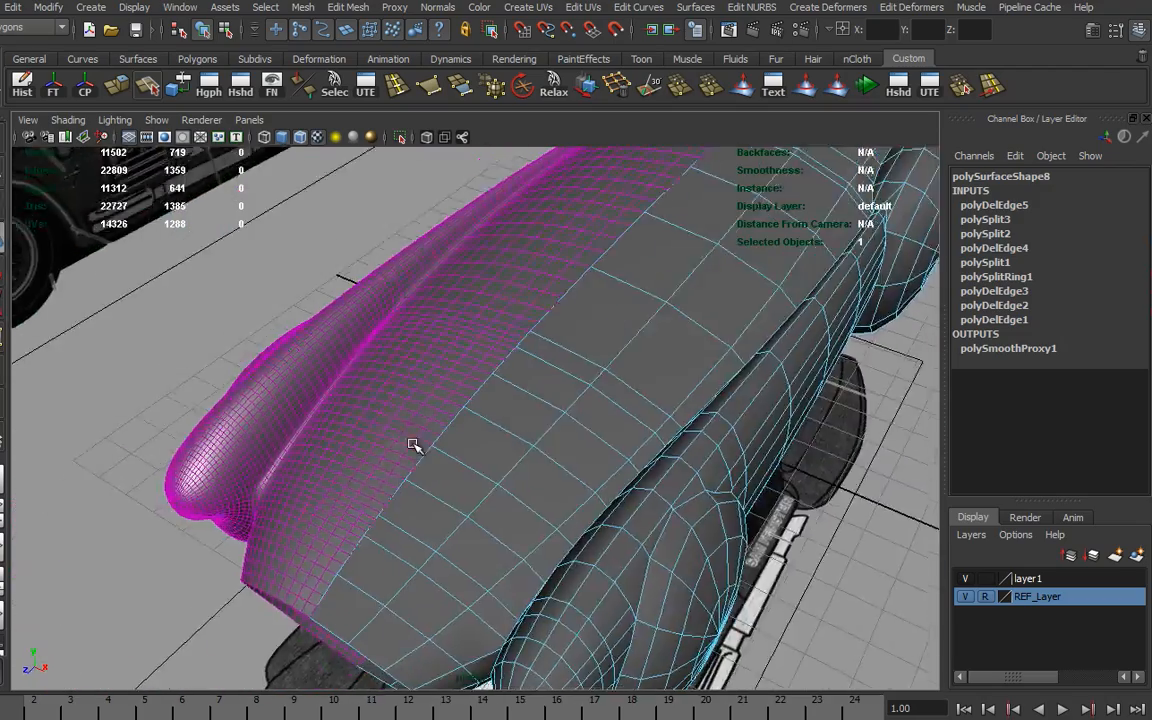
scroll(408, 422, up, 4)
mouse_move(336, 271)
alt+mouse_down()
mouse_move(360, 337)
mouse_move(336, 278)
alt+mouse_up()
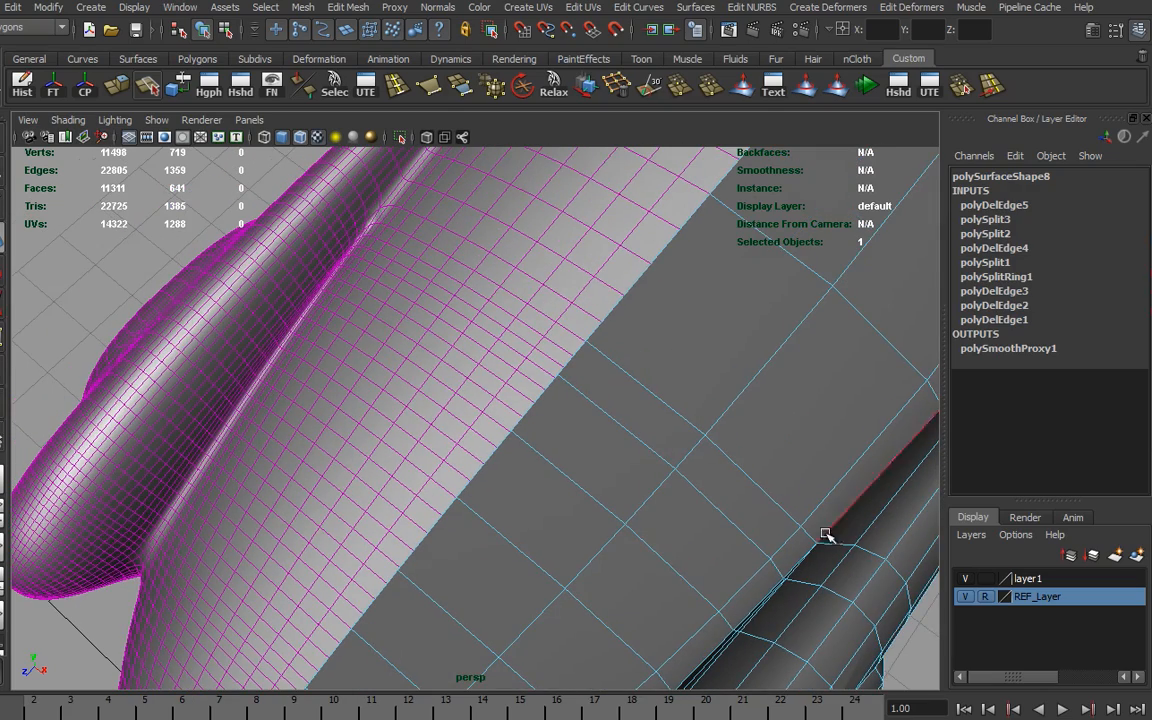
alt+drag(612, 524, 758, 357)
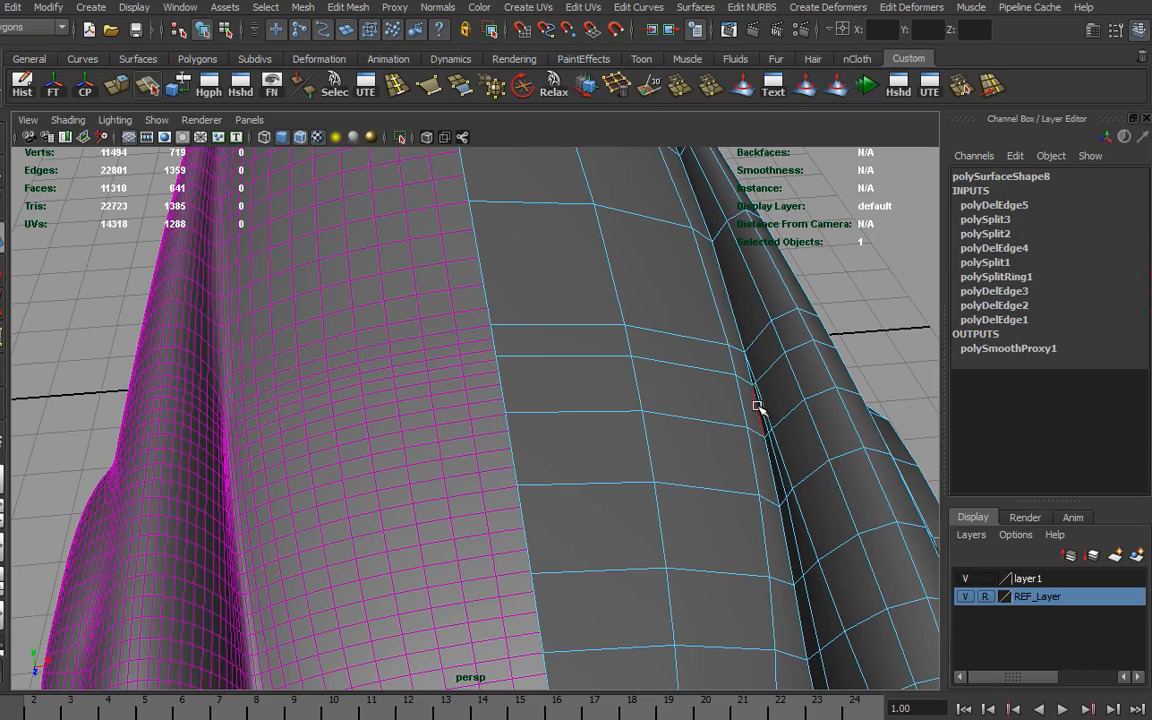
alt+drag(694, 200, 684, 581)
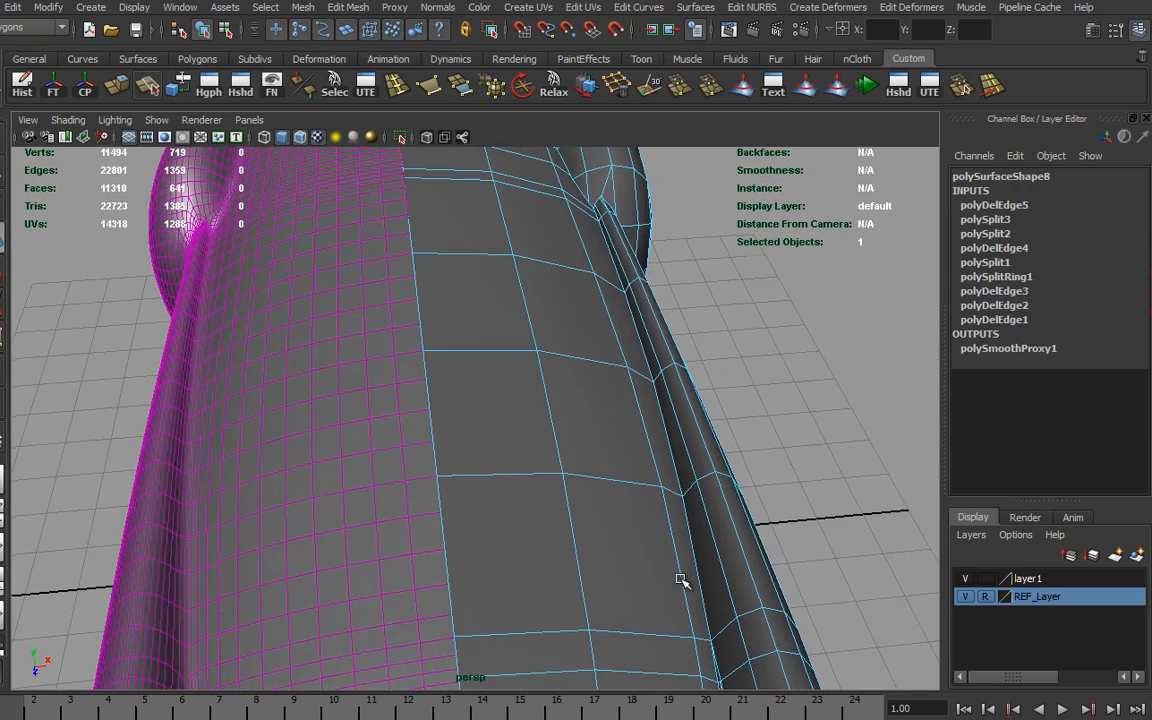
alt+drag(600, 216, 524, 446)
right_drag(521, 368, 598, 338)
alt+drag(520, 493, 609, 512)
click(643, 467)
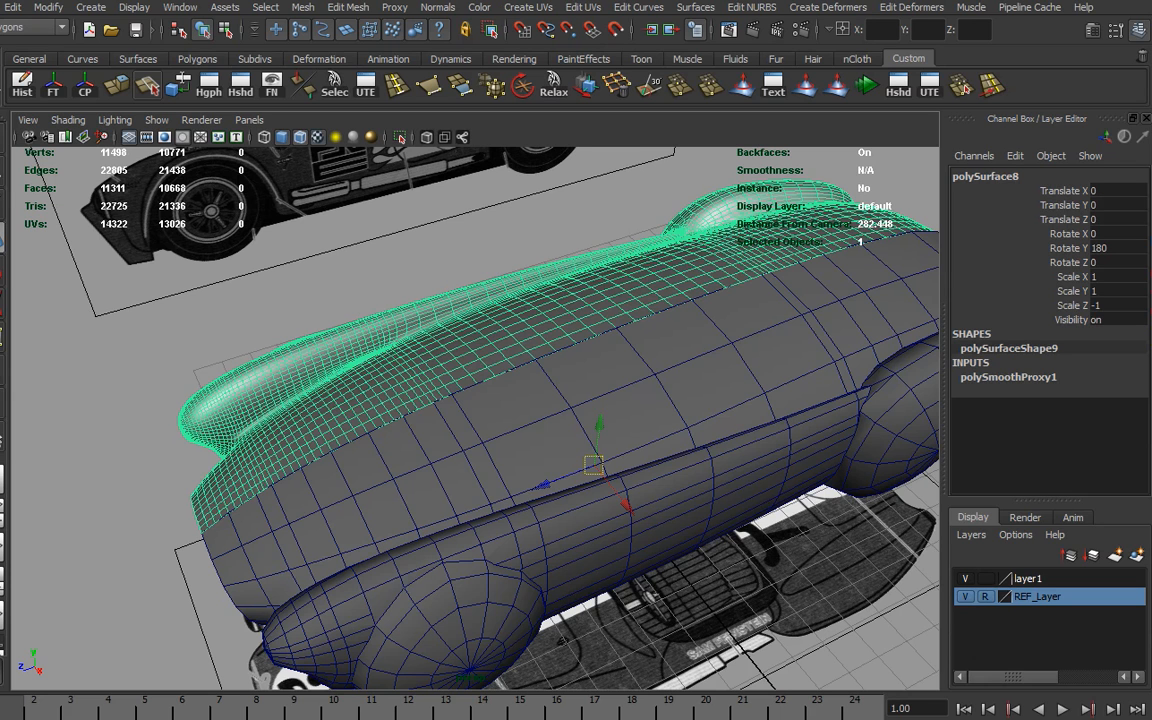
key(alt+v)
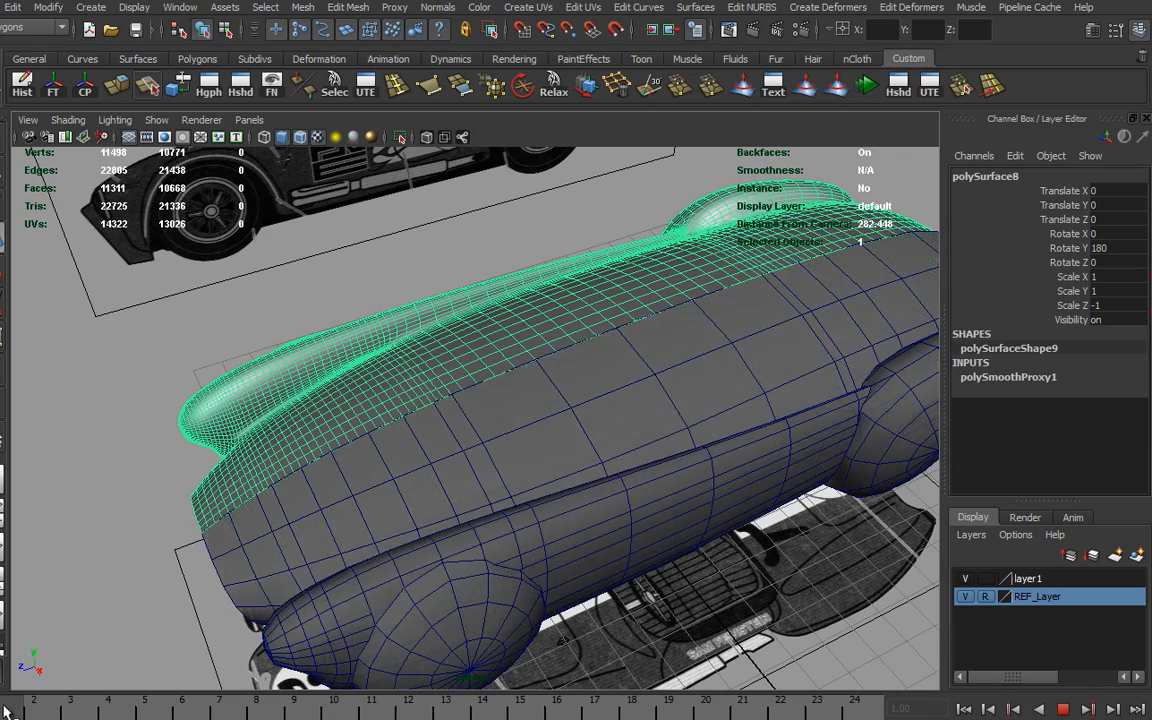
key(alt+v)
Step: Delete the fender edge that ends against the wheel-arch seam beside the arch's upper corner
alt+drag(512, 507, 600, 556)
alt+middle_drag(440, 560, 501, 497)
alt+drag(396, 446, 656, 386)
alt+drag(413, 636, 385, 612)
alt+right_drag(385, 612, 542, 590)
alt+middle_drag(542, 590, 585, 475)
alt+drag(585, 475, 535, 522)
alt+right_drag(535, 522, 600, 545)
alt+drag(450, 612, 657, 583)
alt+right_drag(657, 583, 858, 600)
alt+middle_drag(858, 600, 822, 543)
alt+right_drag(583, 552, 615, 568)
click(561, 491)
alt+middle_drag(546, 524, 554, 546)
right_drag(578, 467, 576, 420)
click(563, 443)
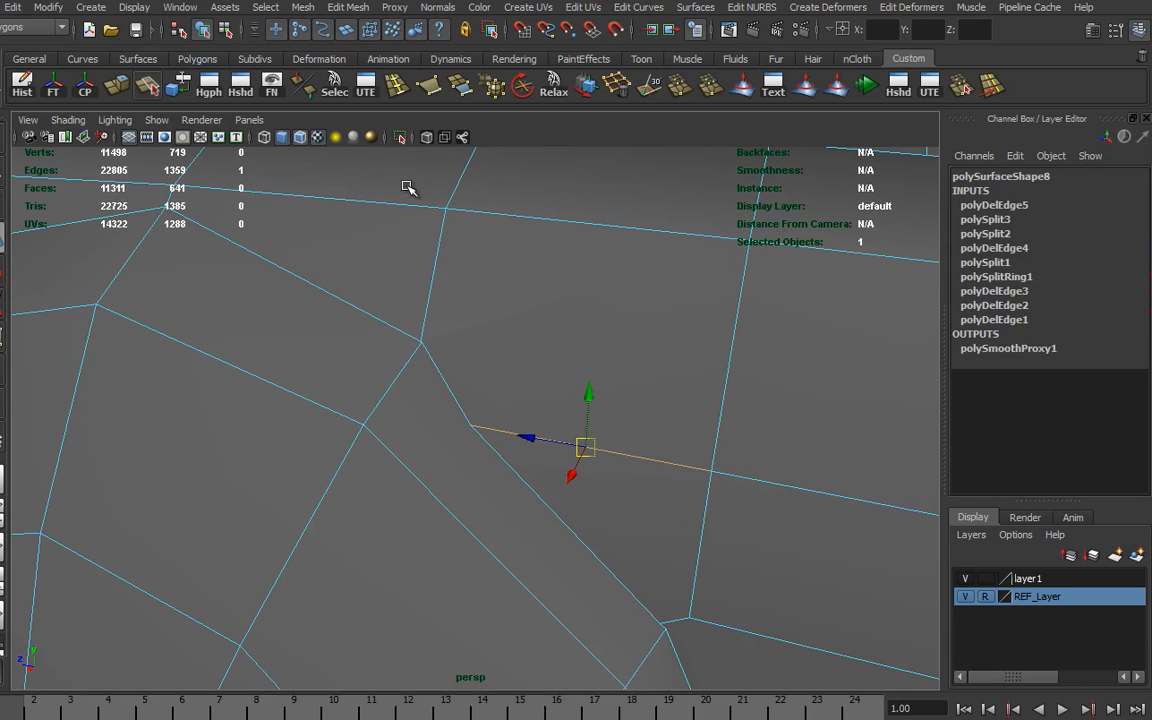
key(Delete)
alt+drag(660, 455, 612, 384)
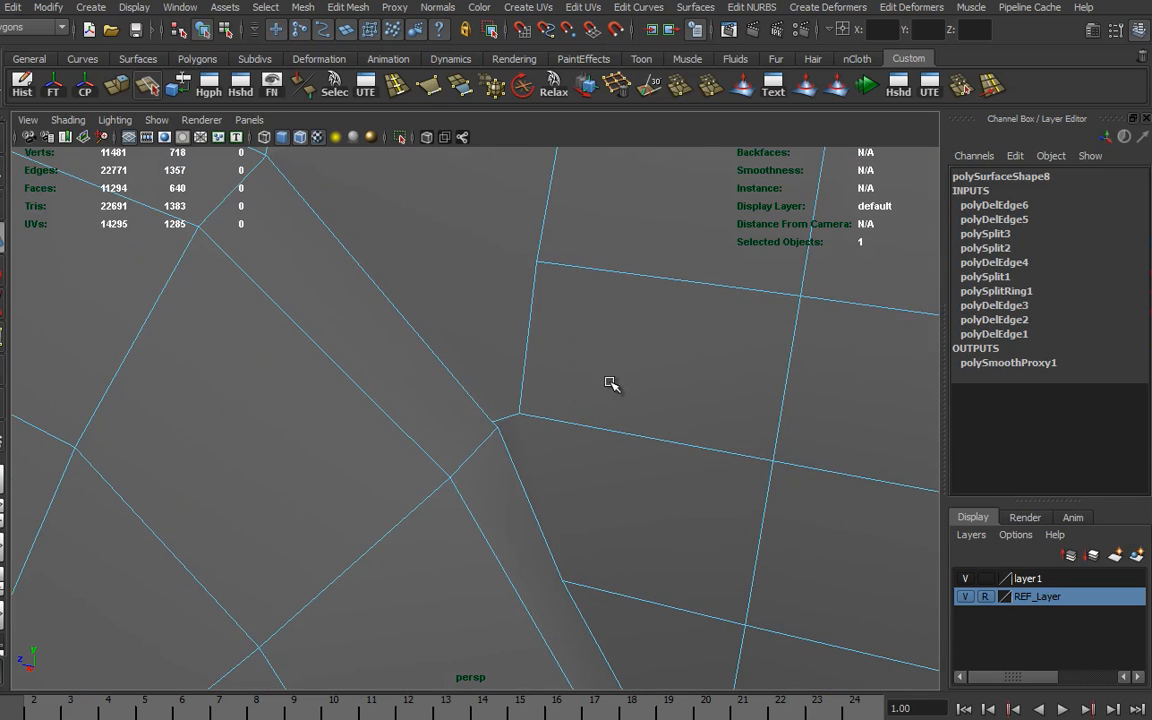
alt+drag(508, 465, 538, 458)
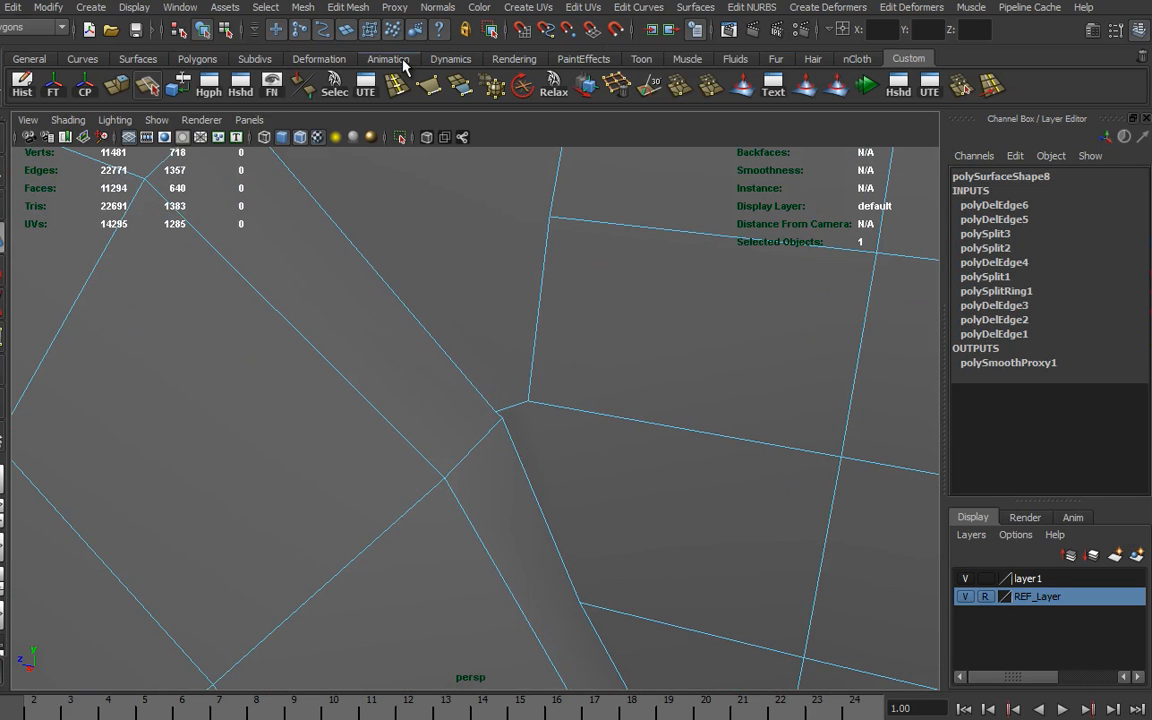
Step: Merge the stray seam vertex at the front wheel arch's upper corner into the adjoining fender vertex with the Merge Vertex Tool
click(348, 7)
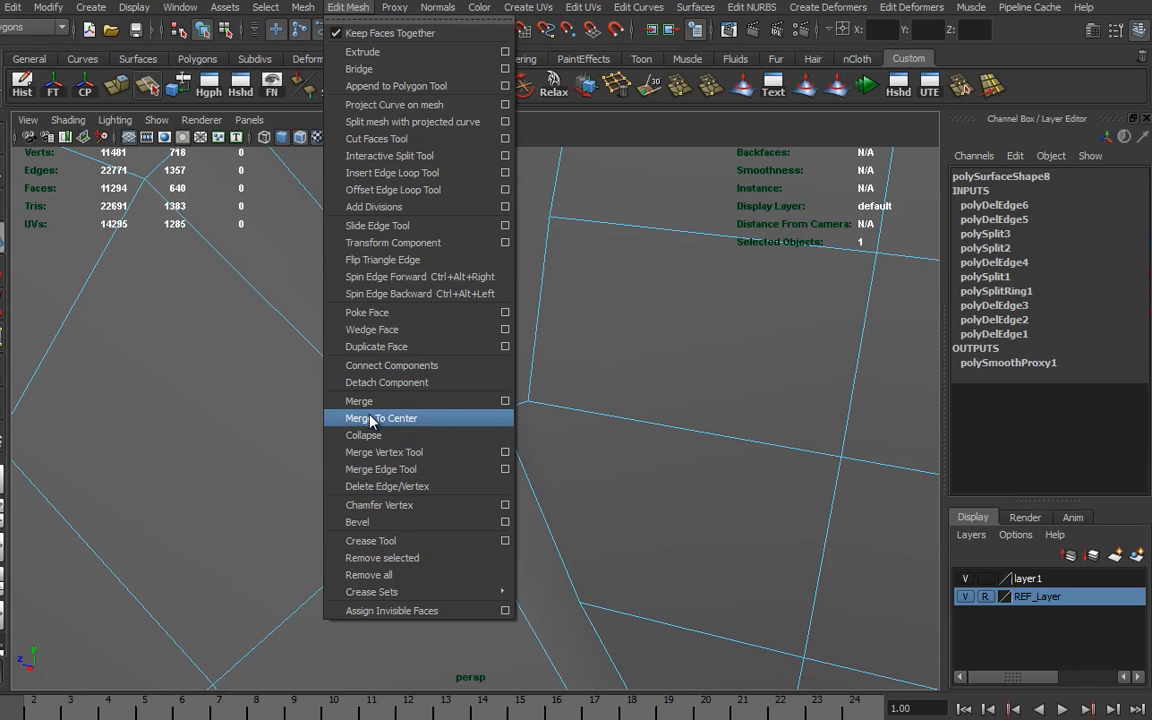
click(384, 452)
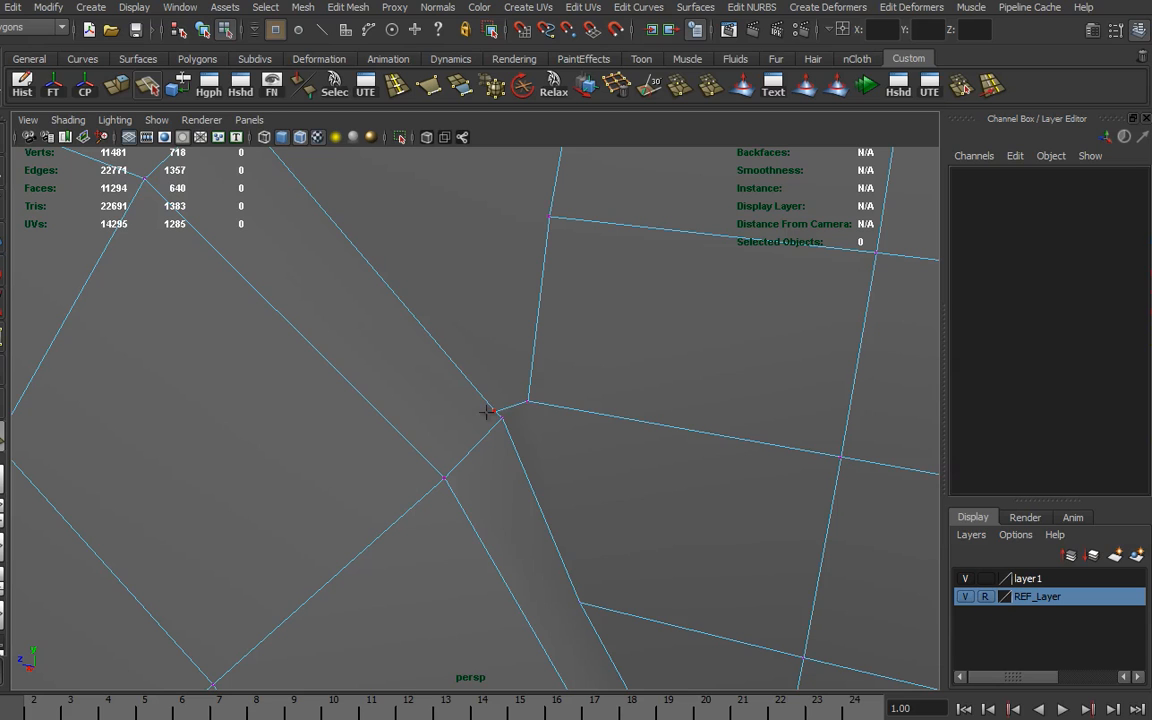
drag(494, 410, 526, 404)
Step: Merge the near-coincident vertices along the middle of the front wheel arch's rear seam, joining the arch spokes to the side-panel rows
scroll(602, 546, down, 4)
scroll(543, 419, up, 2)
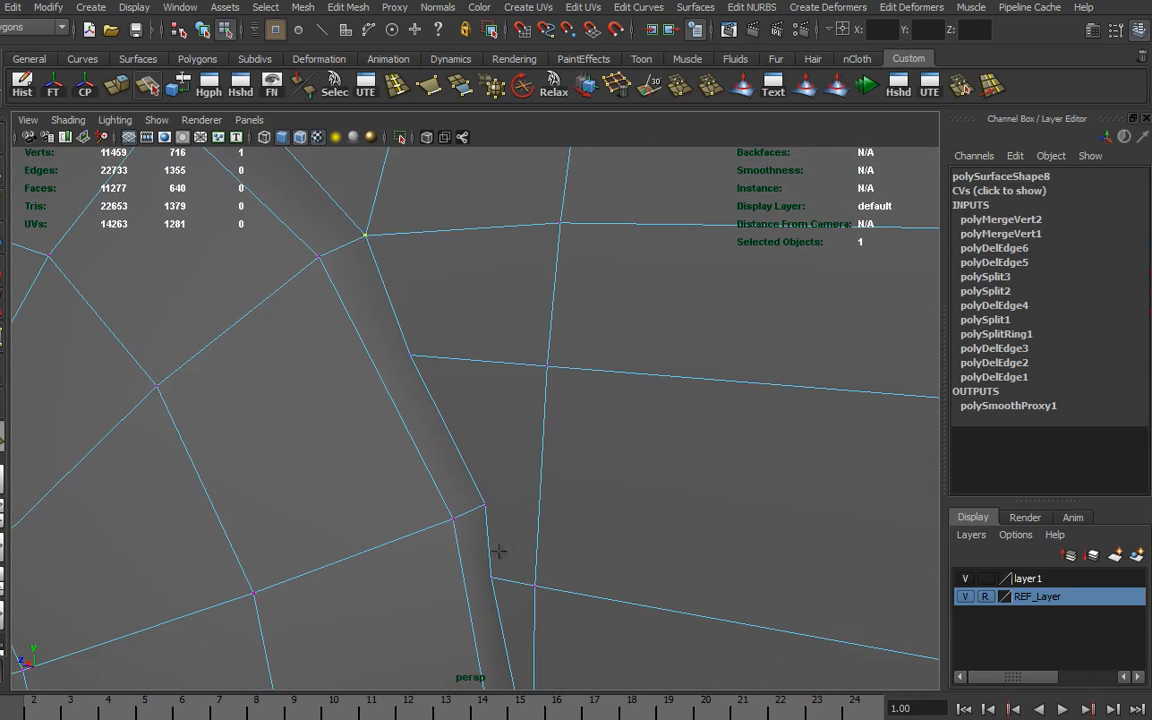
alt+drag(535, 572, 535, 563)
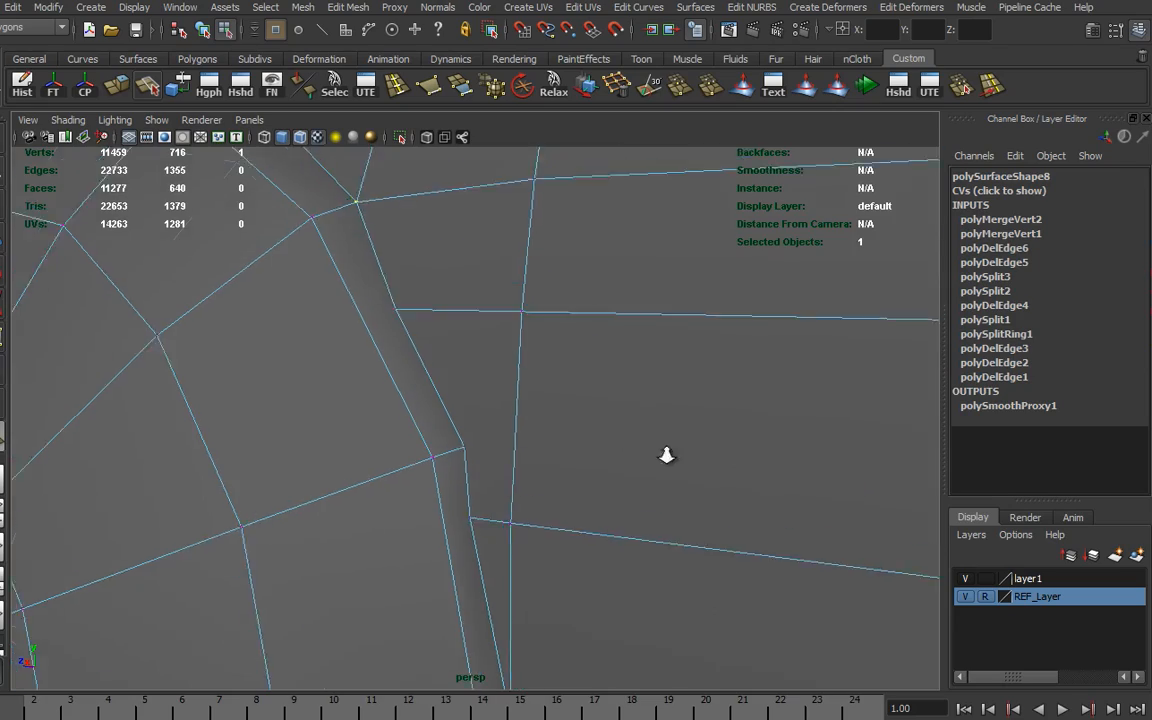
scroll(666, 455, down, 5)
alt+drag(551, 422, 401, 483)
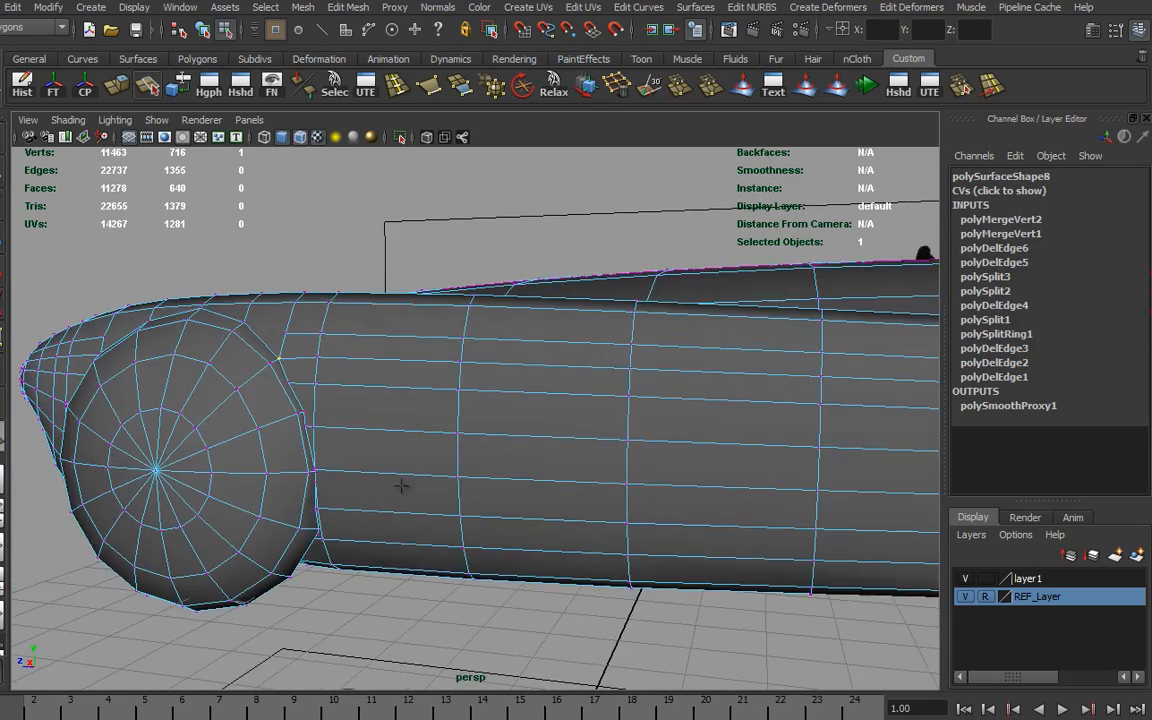
alt+right_drag(401, 483, 764, 496)
alt+middle_drag(764, 496, 316, 443)
alt+drag(316, 443, 402, 456)
alt+middle_drag(402, 456, 580, 462)
alt+right_drag(580, 462, 780, 470)
drag(371, 405, 378, 424)
alt+drag(476, 442, 320, 475)
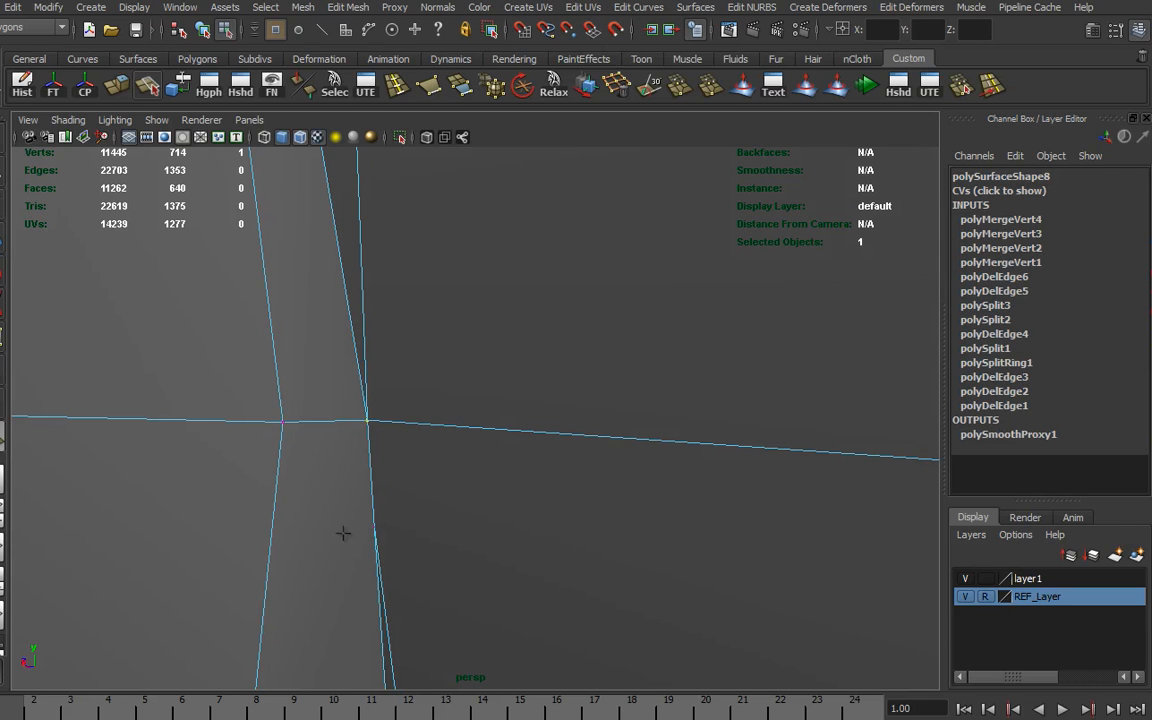
drag(369, 437, 463, 377)
Step: Merge the side-panel row's doubled end vertices, and merge the short seam edge above them into one arch vertex
alt+drag(459, 584, 491, 388)
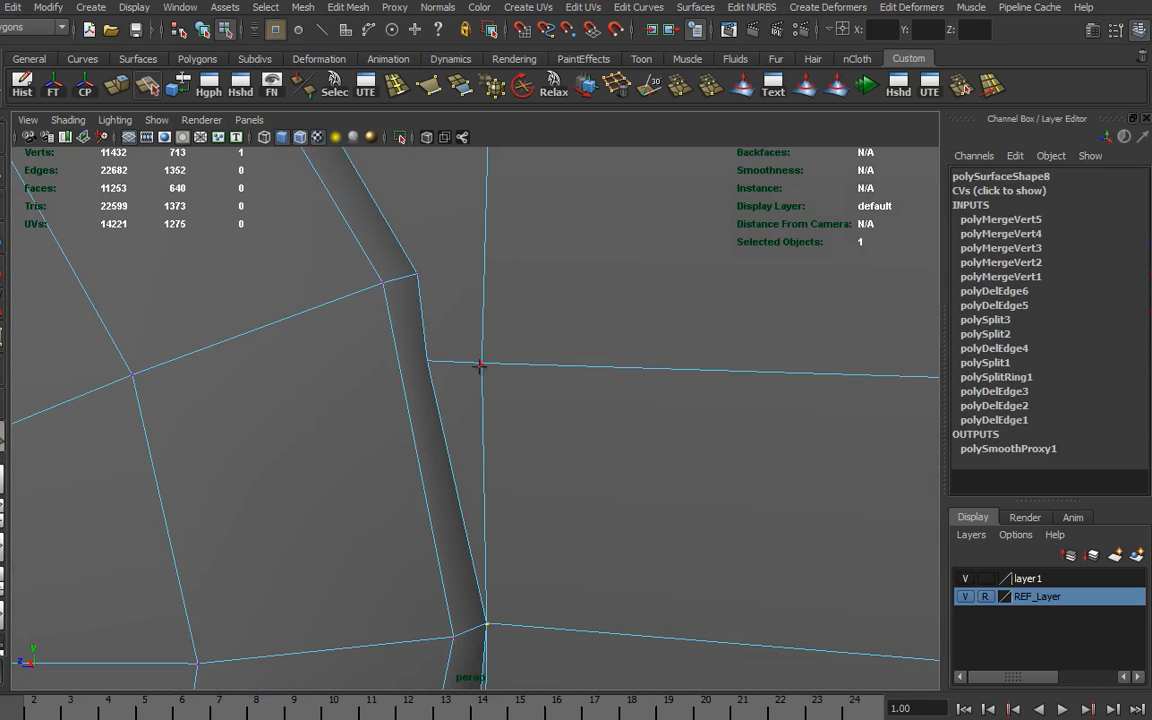
drag(411, 355, 429, 361)
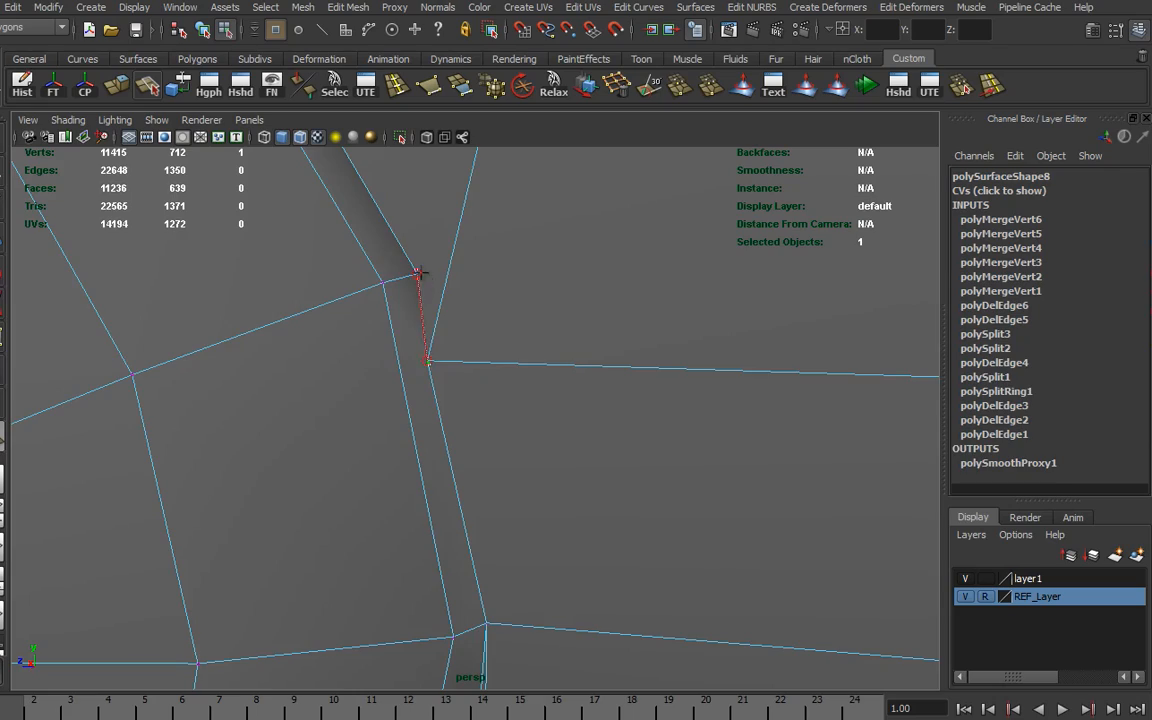
drag(419, 272, 419, 272)
Step: Merge the extra seam vertex between two arch spokes into the neighbouring vertex on the upper front wheel-arch seam
alt+drag(617, 373, 403, 230)
alt+drag(475, 325, 521, 357)
alt+right_drag(521, 357, 580, 352)
alt+middle_drag(509, 356, 504, 405)
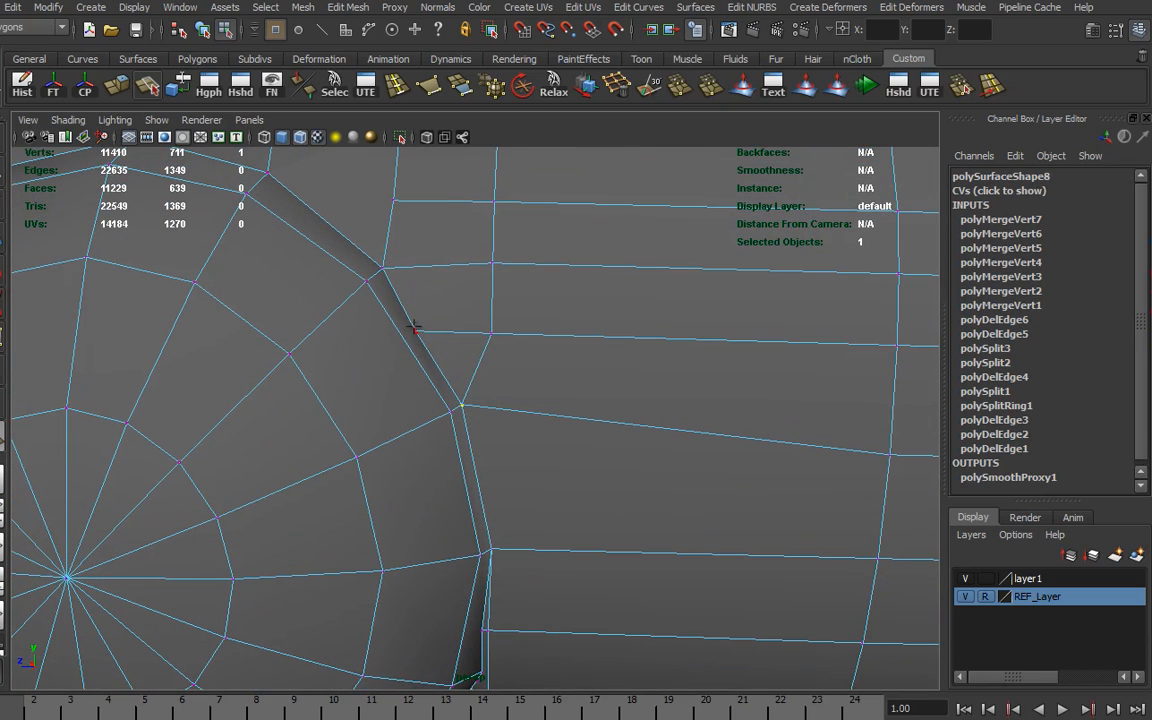
drag(461, 406, 461, 406)
Step: Merge the doubled vertices on the lower front wheel-arch seam, closing up the short edges where the side-panel rows meet it
alt+drag(571, 437, 304, 268)
alt+drag(500, 455, 530, 395)
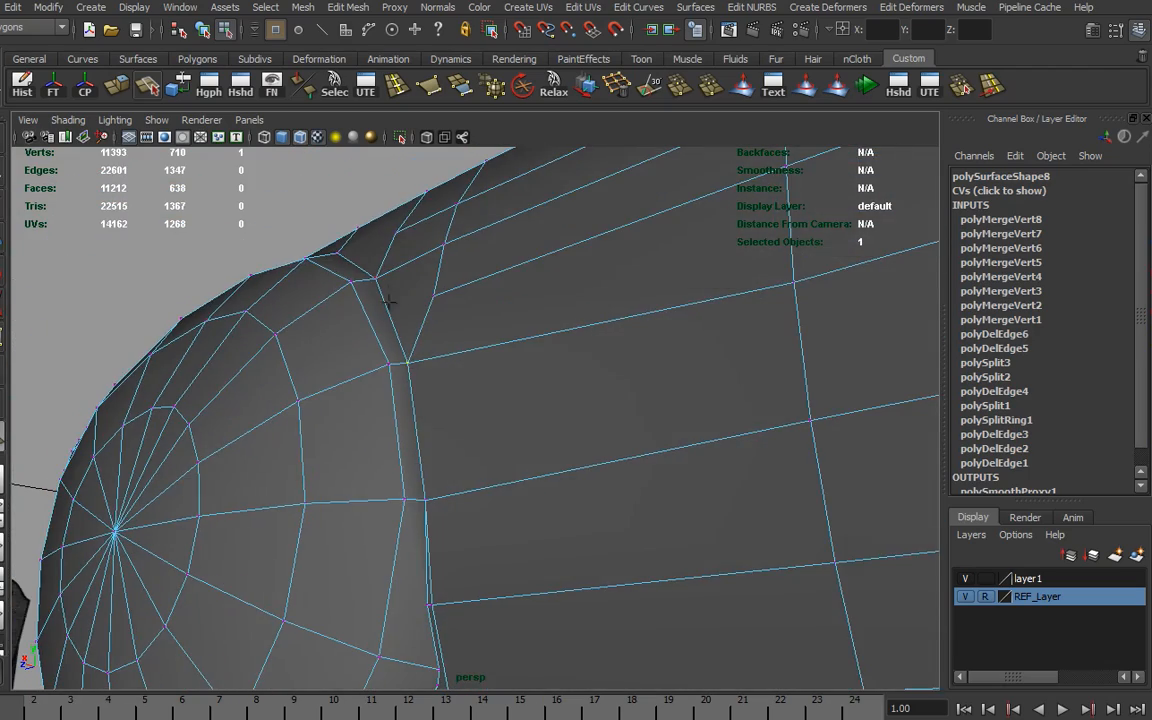
alt+drag(470, 483, 476, 443)
alt+right_drag(476, 443, 584, 469)
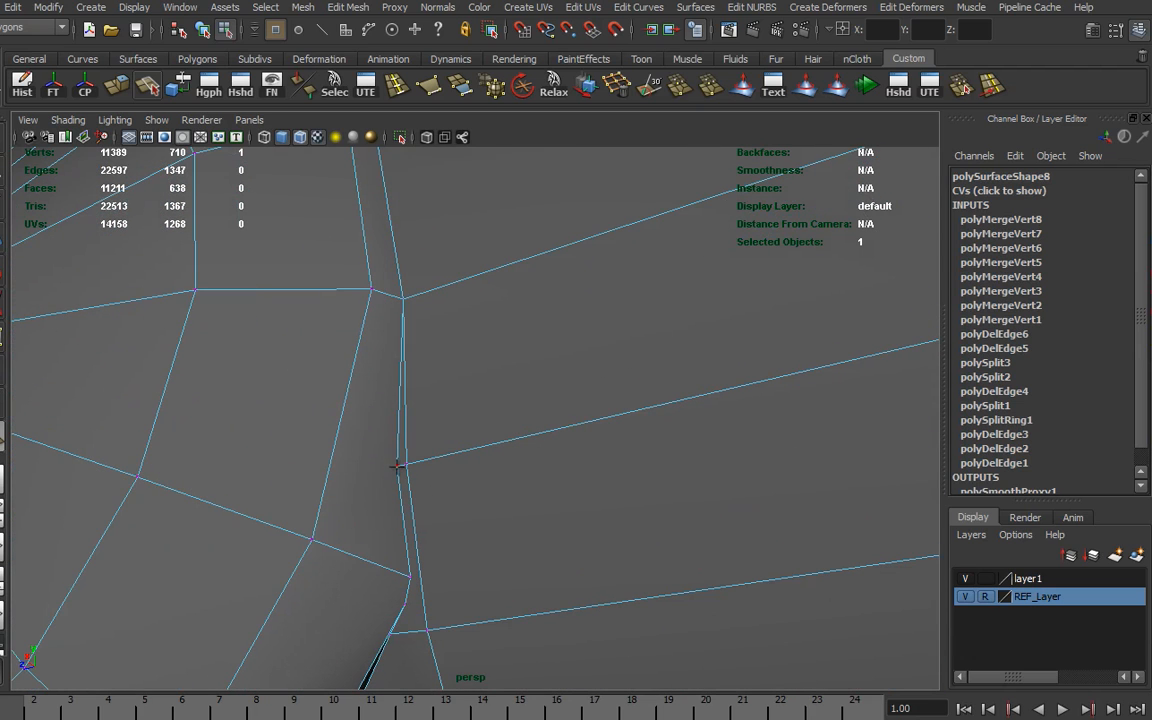
drag(407, 466, 407, 466)
alt+middle_drag(450, 542, 444, 461)
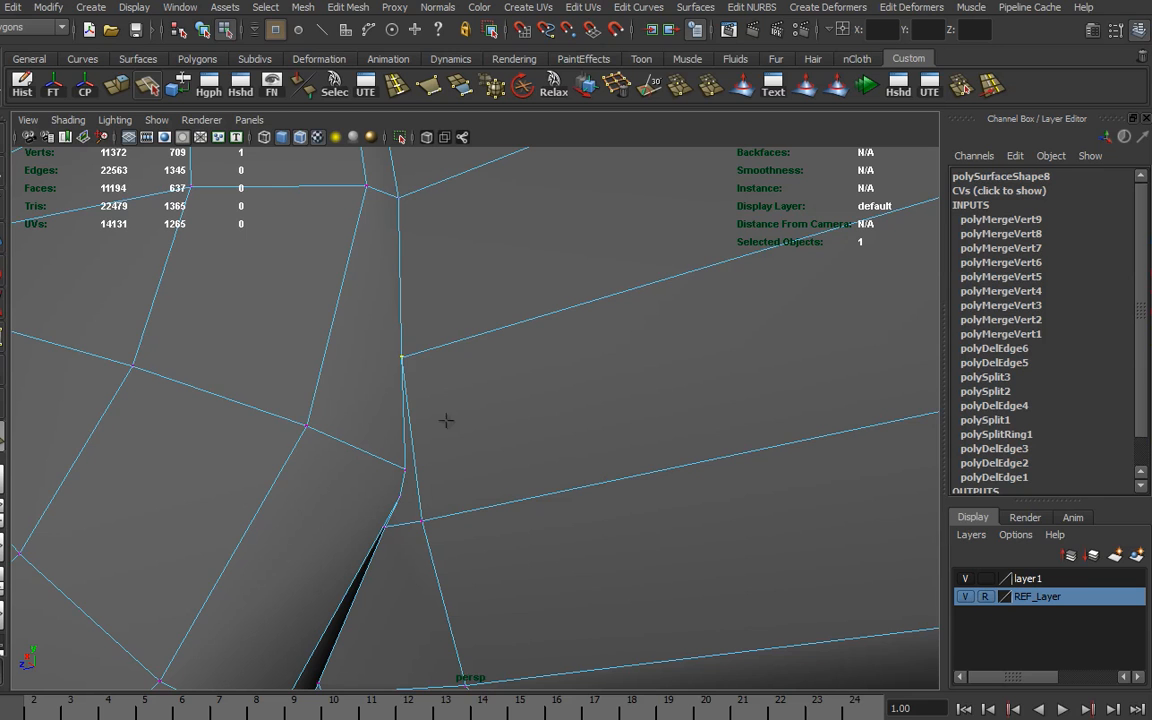
alt+drag(456, 512, 438, 492)
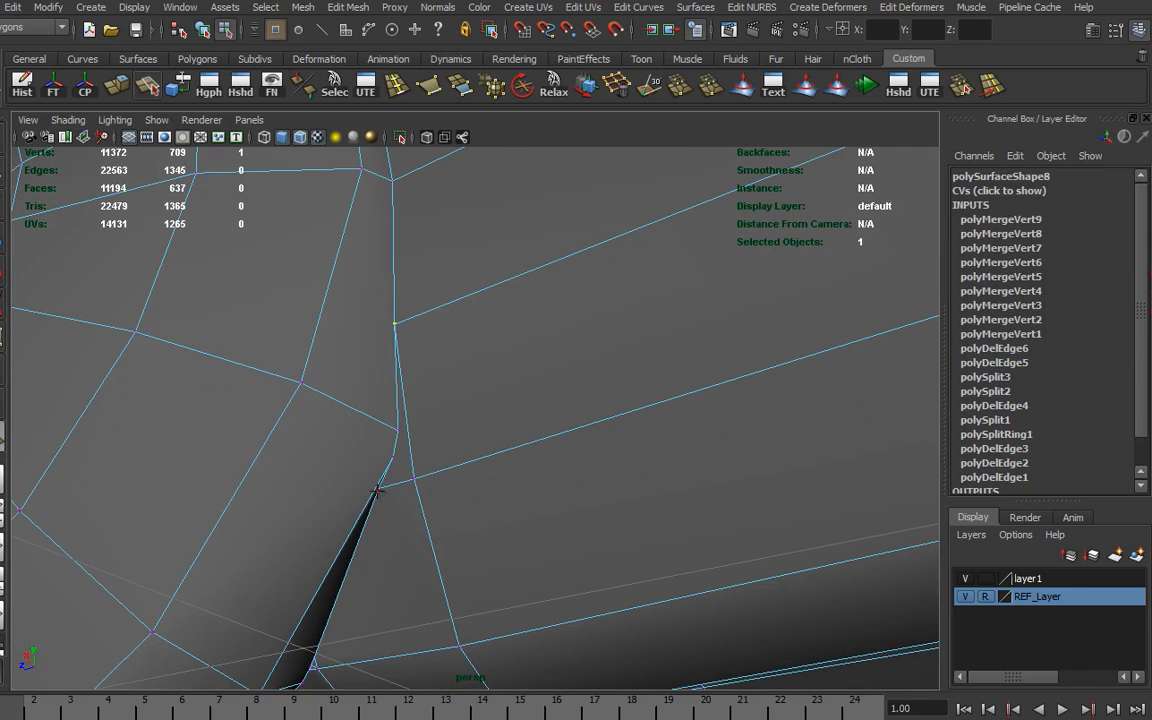
drag(391, 459, 393, 458)
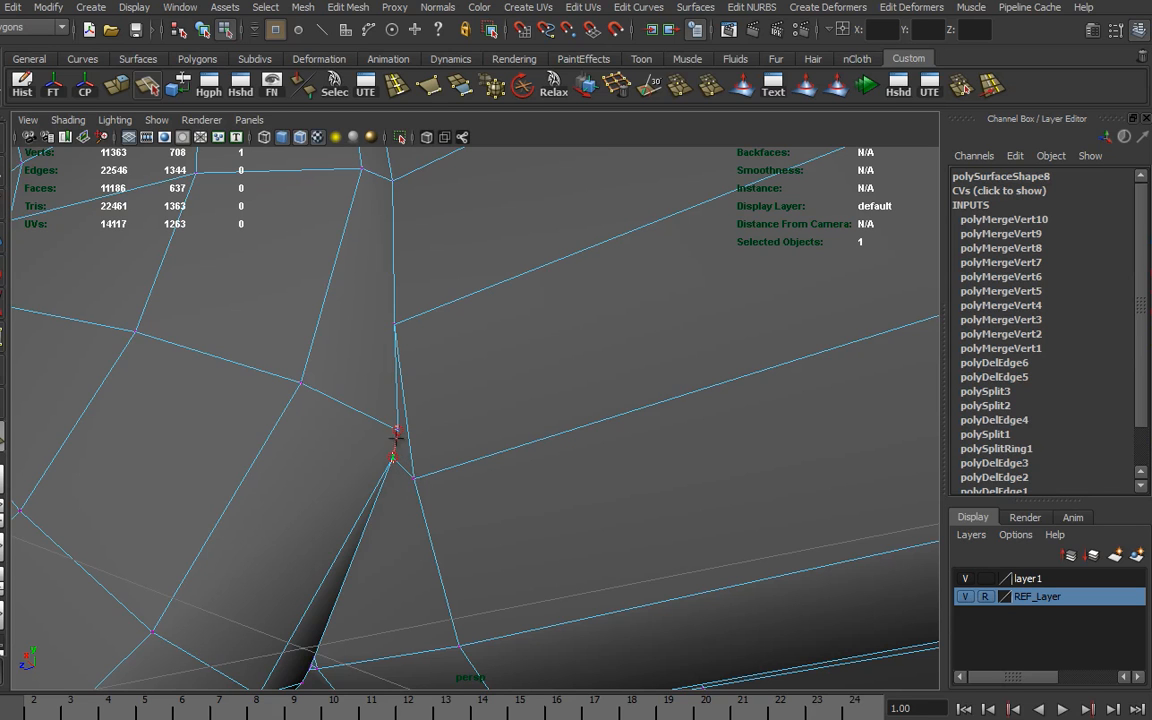
drag(396, 435, 397, 431)
Step: Merge the remaining stray vertices around the bottom of the front wheel-arch seam
alt+drag(417, 481, 456, 481)
alt+right_drag(591, 503, 200, 509)
alt+drag(392, 499, 455, 442)
alt+right_drag(455, 442, 609, 476)
mouse_move(345, 402)
alt+mouse_down()
mouse_move(353, 409)
mouse_move(351, 388)
alt+mouse_up()
mouse_move(338, 301)
mouse_down()
mouse_move(349, 300)
mouse_move(320, 318)
mouse_move(322, 307)
mouse_up()
alt+drag(386, 347, 467, 426)
alt+drag(600, 393, 306, 422)
alt+right_drag(306, 422, 262, 420)
alt+drag(406, 432, 408, 435)
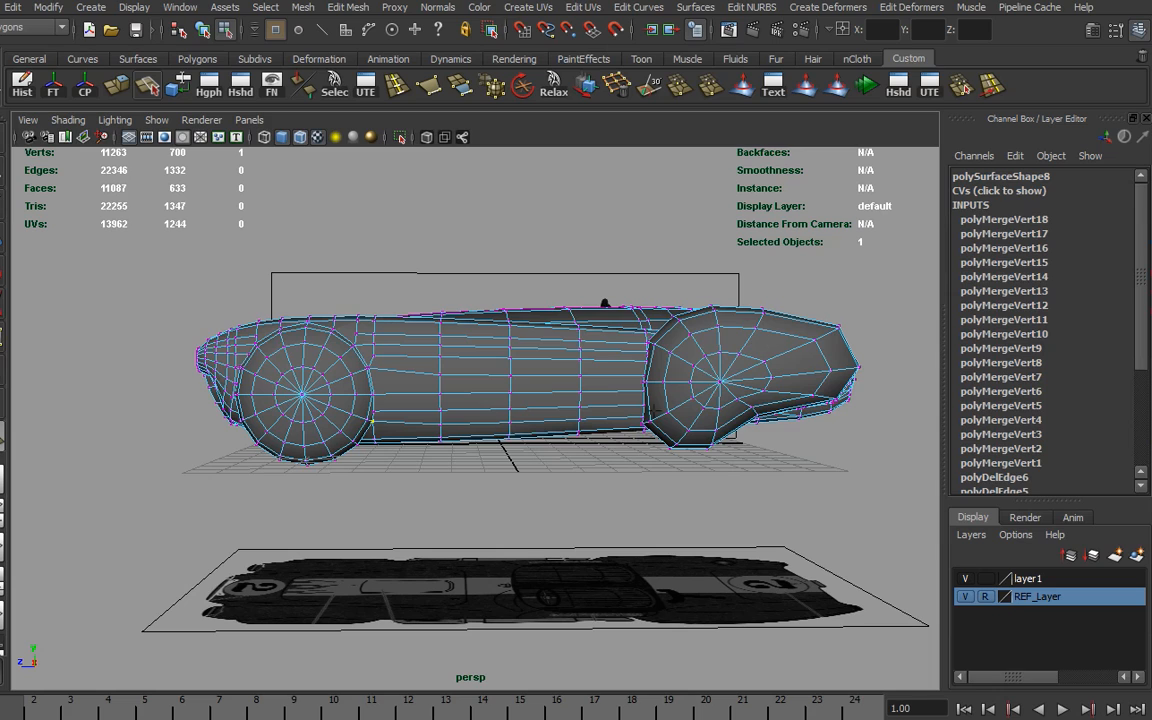
Step: Examine the cleaned front wheel-arch seam, the side-panel rows and the smoothed mirrored half from several angles
alt+drag(447, 410, 703, 377)
alt+drag(607, 338, 680, 368)
alt+right_drag(680, 368, 856, 399)
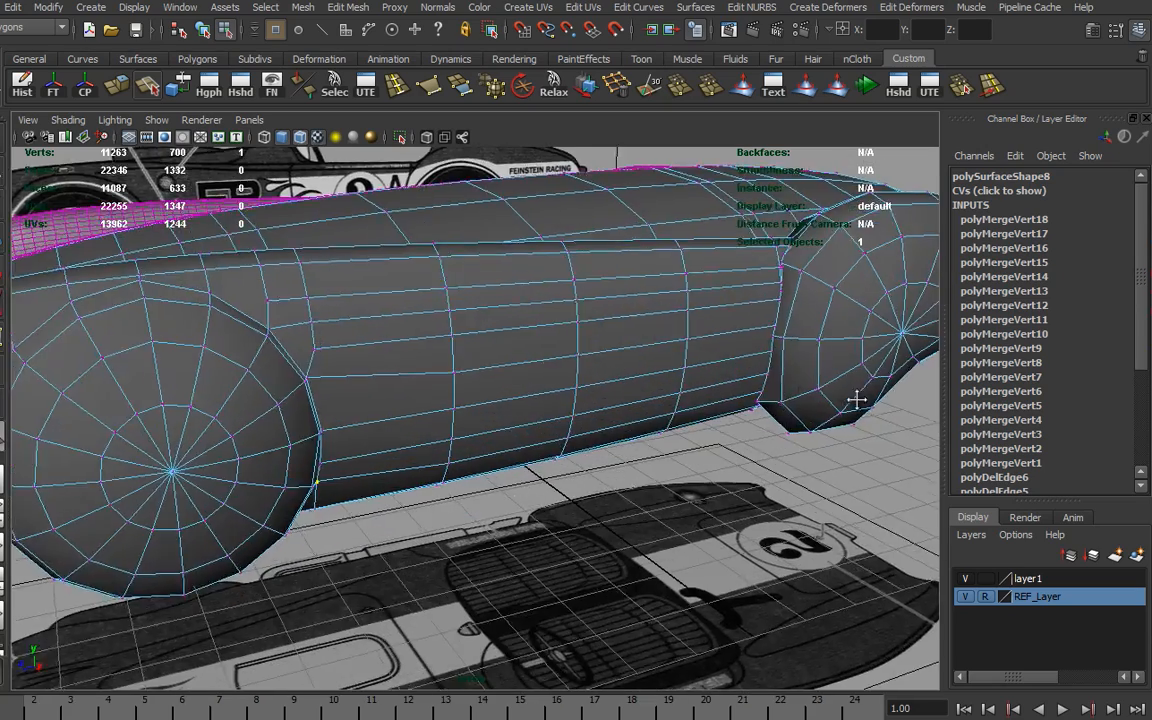
alt+middle_drag(856, 399, 668, 424)
alt+drag(668, 424, 502, 432)
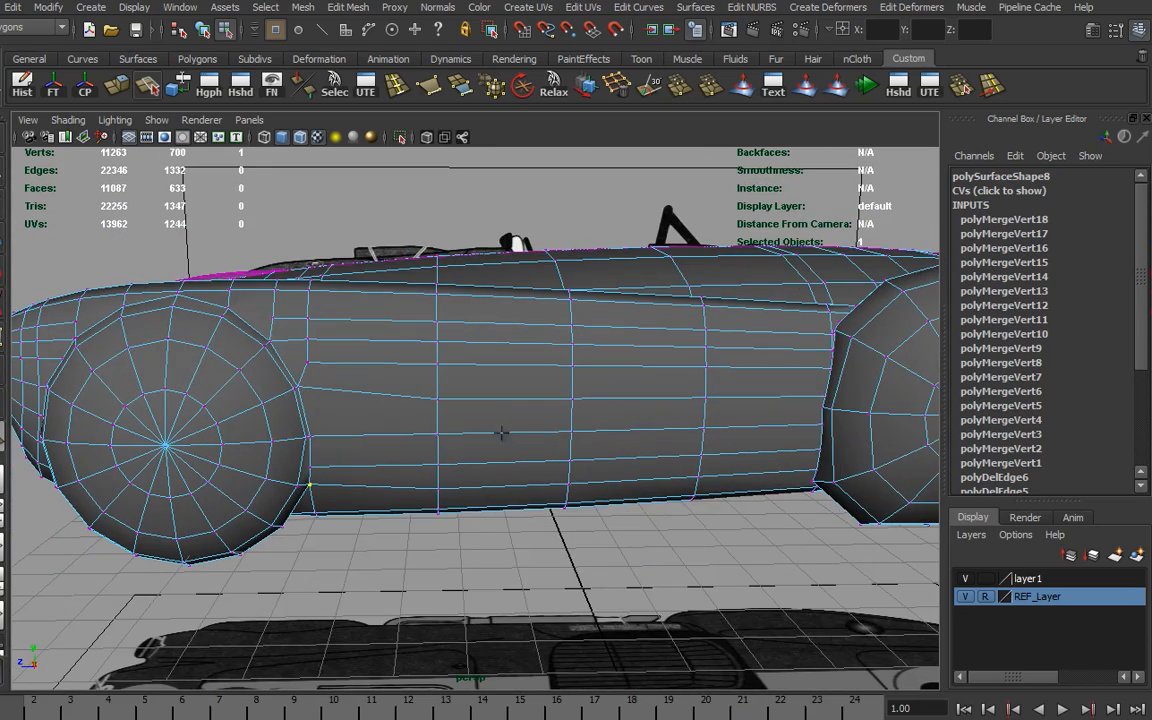
mouse_move(345, 414)
alt+mouse_down()
mouse_move(381, 404)
mouse_move(346, 399)
mouse_move(375, 419)
mouse_move(375, 442)
mouse_move(337, 404)
mouse_move(424, 441)
mouse_move(354, 434)
alt+mouse_up()
alt+right_drag(352, 432, 805, 455)
alt+middle_drag(476, 458, 468, 458)
alt+drag(468, 458, 447, 393)
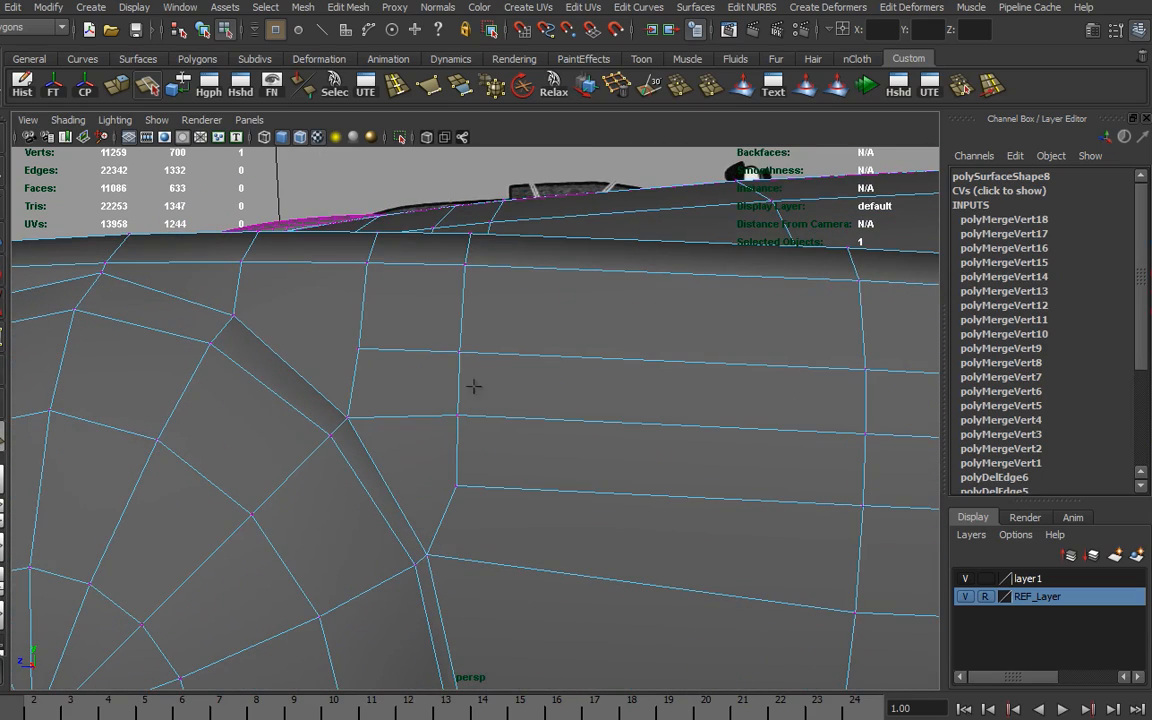
alt+right_drag(634, 422, 345, 430)
alt+drag(345, 430, 530, 432)
alt+right_drag(530, 432, 235, 430)
alt+drag(235, 430, 551, 450)
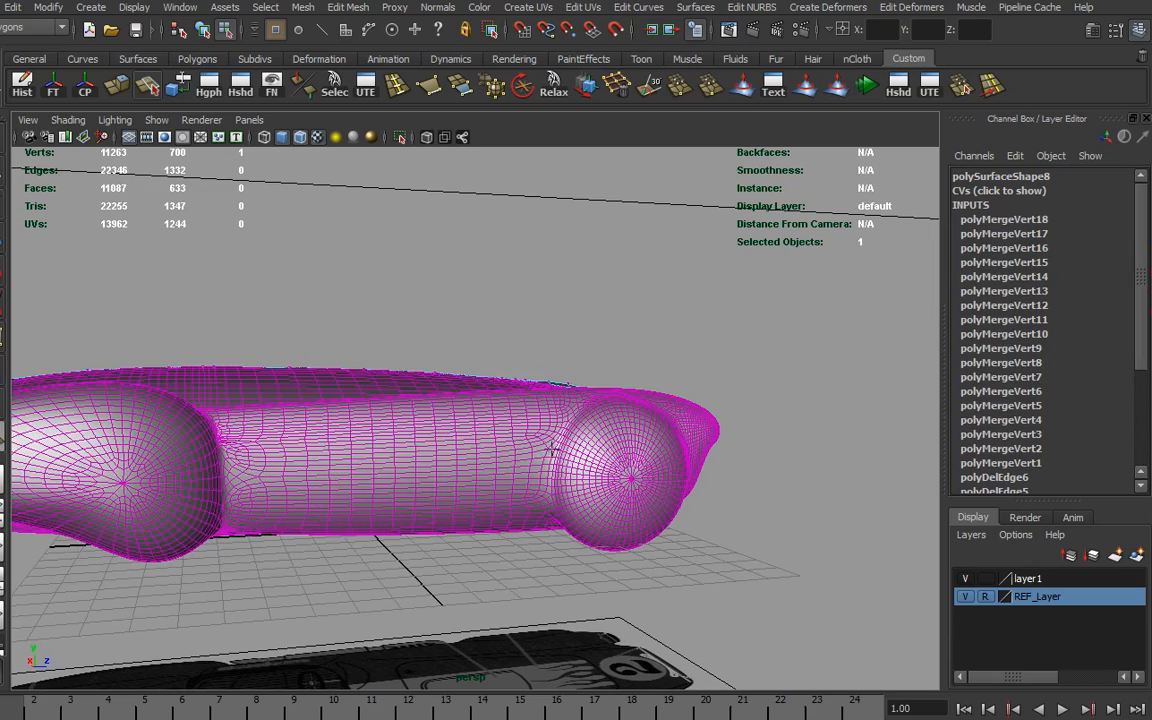
alt+drag(662, 512, 239, 504)
alt+right_drag(239, 504, 528, 475)
alt+middle_drag(658, 514, 440, 470)
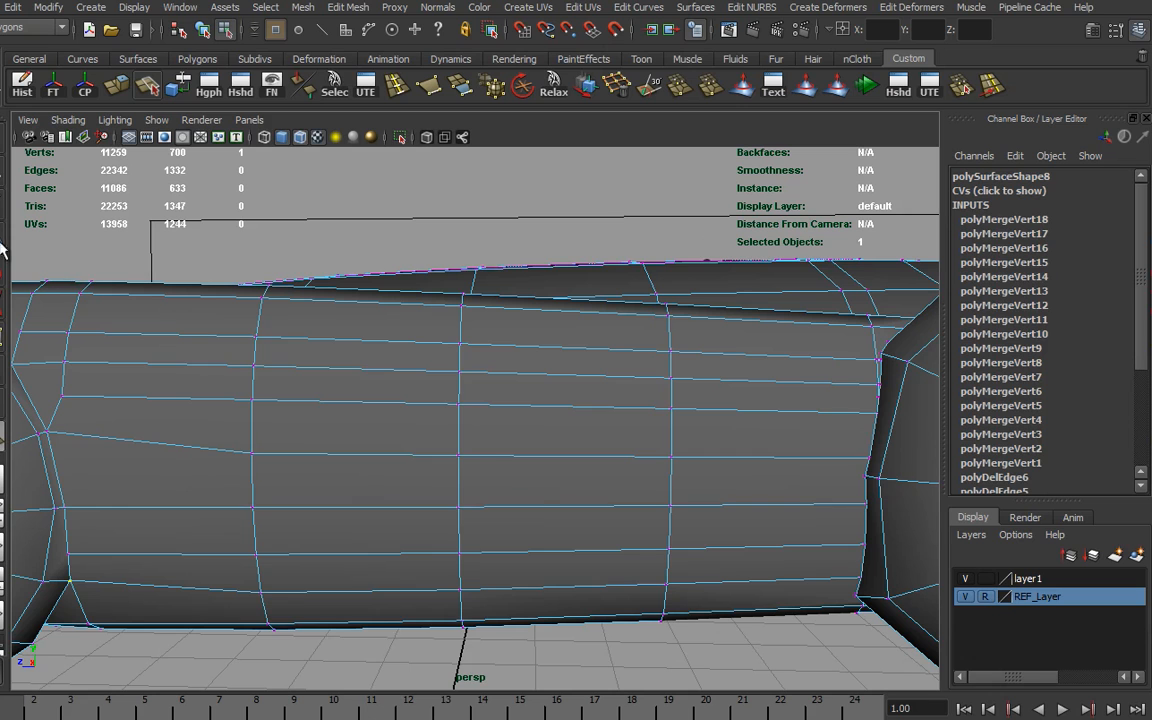
Step: Return the body half to object mode and delete its construction history
right_drag(543, 481, 543, 455)
alt+drag(543, 455, 600, 475)
click(18, 90)
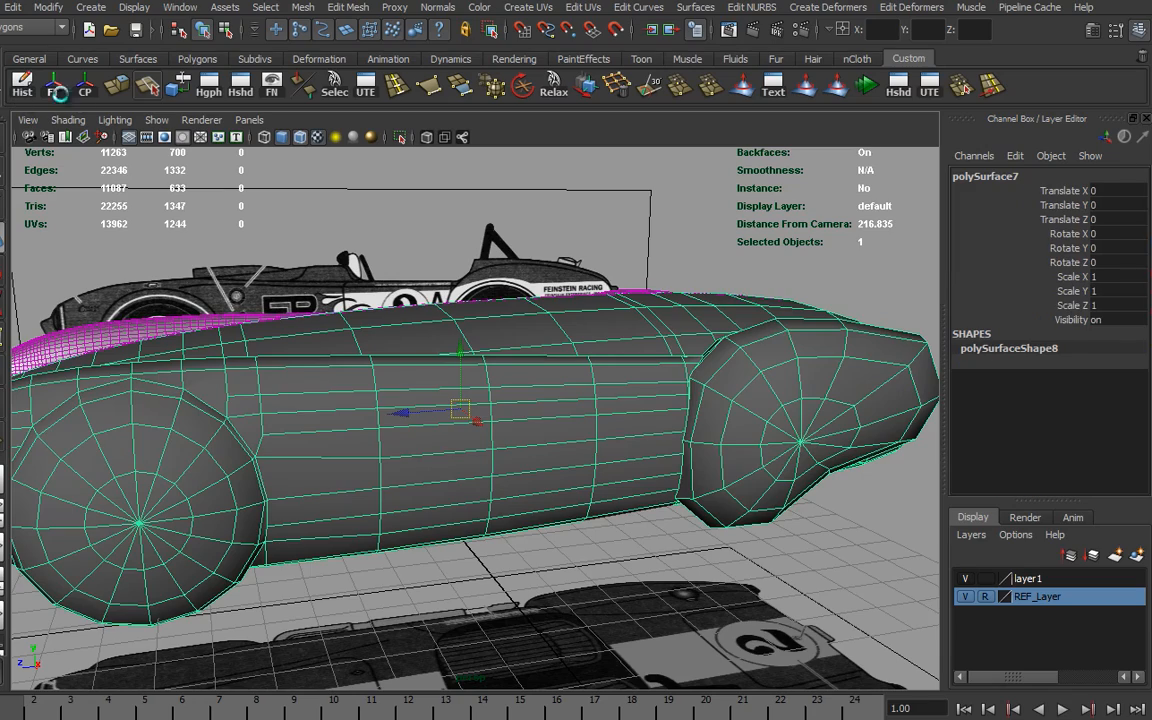
Step: Delete the thin sliver edge on the fender ridge where it runs into the rear wheel arch
alt+drag(410, 480, 445, 522)
alt+drag(545, 505, 535, 548)
alt+right_drag(590, 535, 785, 490)
alt+drag(665, 562, 460, 522)
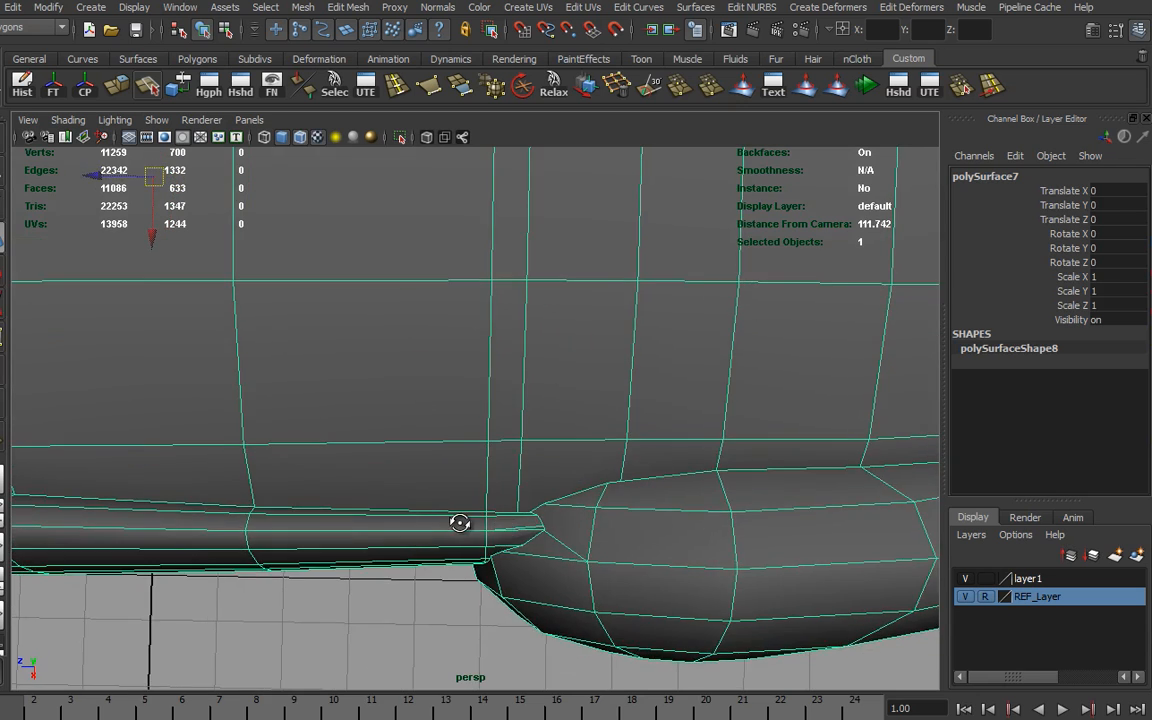
alt+right_drag(545, 530, 738, 540)
alt+middle_drag(738, 545, 605, 428)
alt+right_drag(480, 490, 528, 503)
alt+drag(517, 519, 538, 534)
right_drag(519, 519, 519, 486)
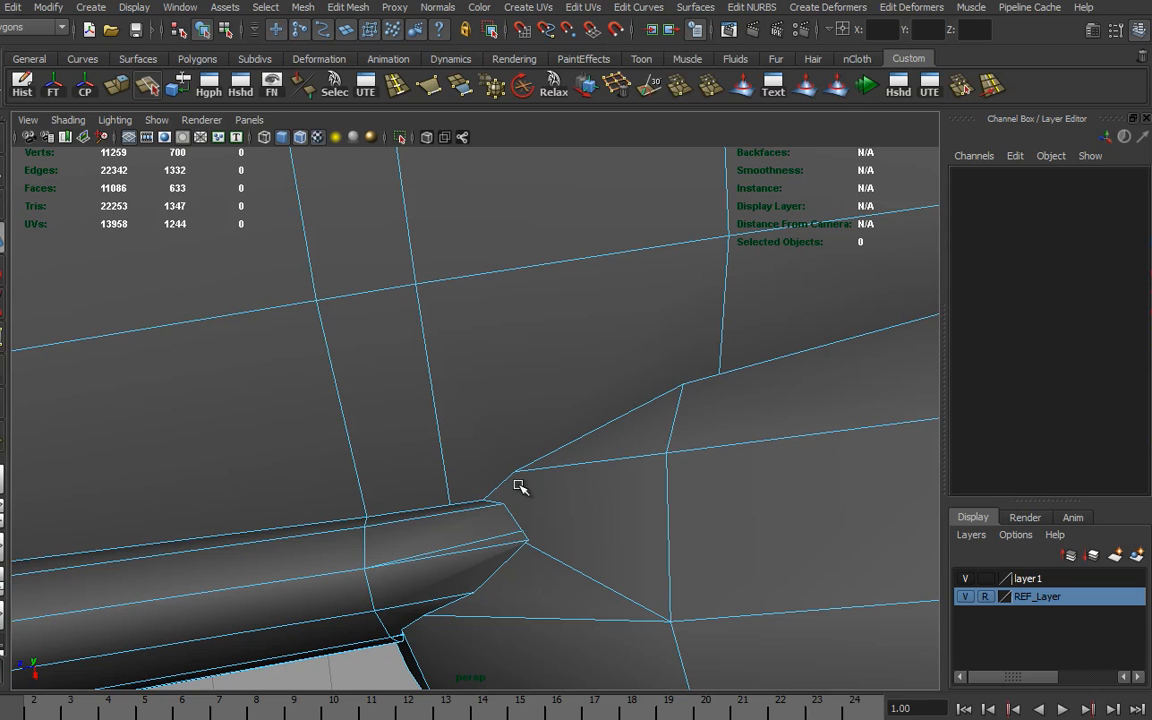
click(510, 535)
click(618, 97)
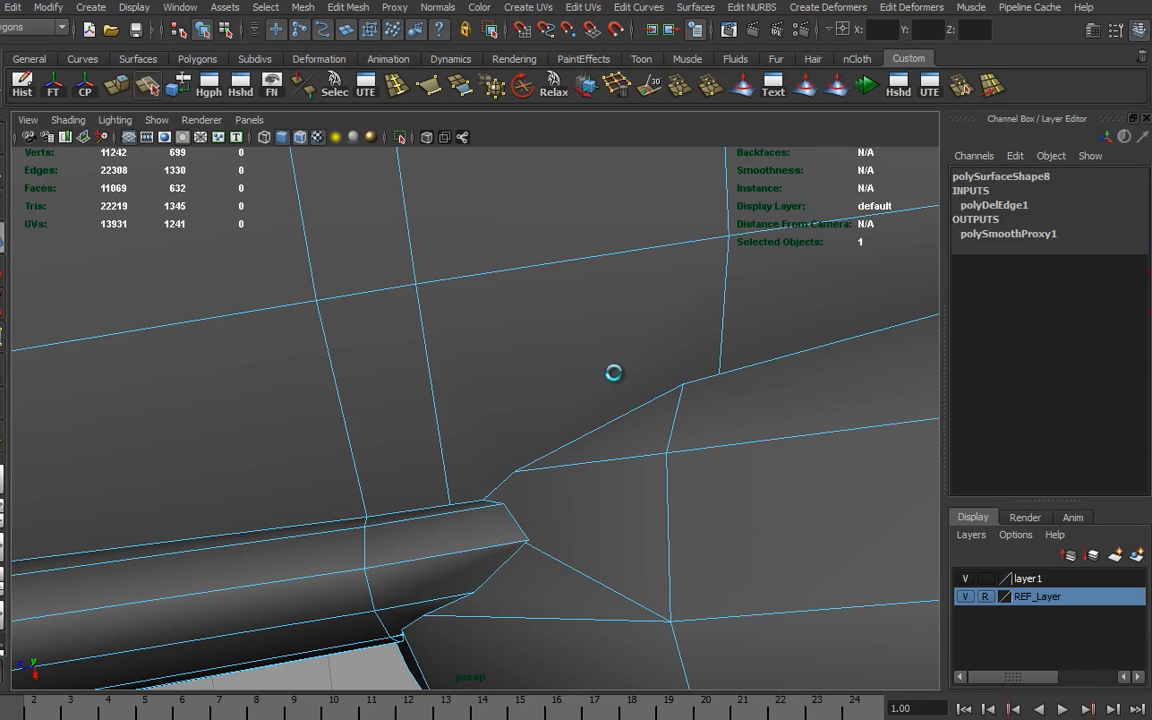
Step: Collapse the short edge at the tip of the fender ridge where it meets the rear wheel arch
alt+right_drag(613, 373, 637, 509)
alt+middle_drag(637, 509, 562, 432)
alt+drag(562, 432, 514, 432)
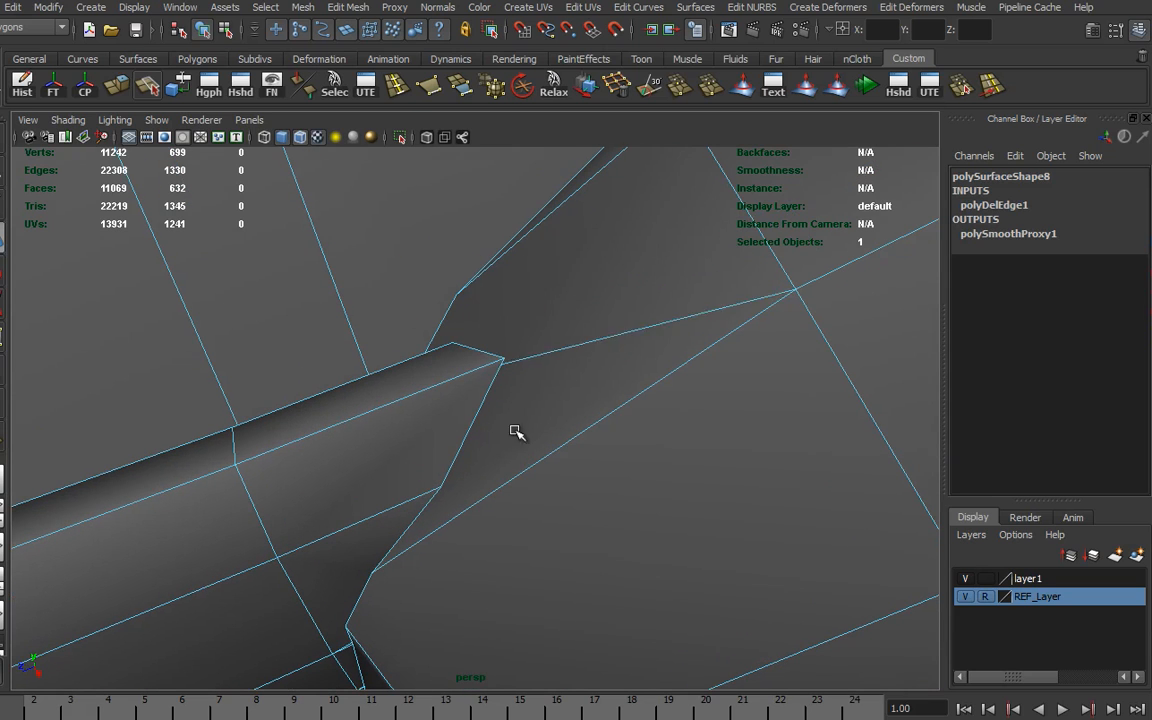
click(483, 369)
shift+right_drag(507, 290, 588, 312)
Step: Split the rear-arch face with a new edge from the inner arch spoke's crossing to the ridge's inner corner
alt+drag(530, 443, 588, 452)
alt+right_drag(609, 385, 524, 414)
alt+middle_drag(524, 414, 524, 512)
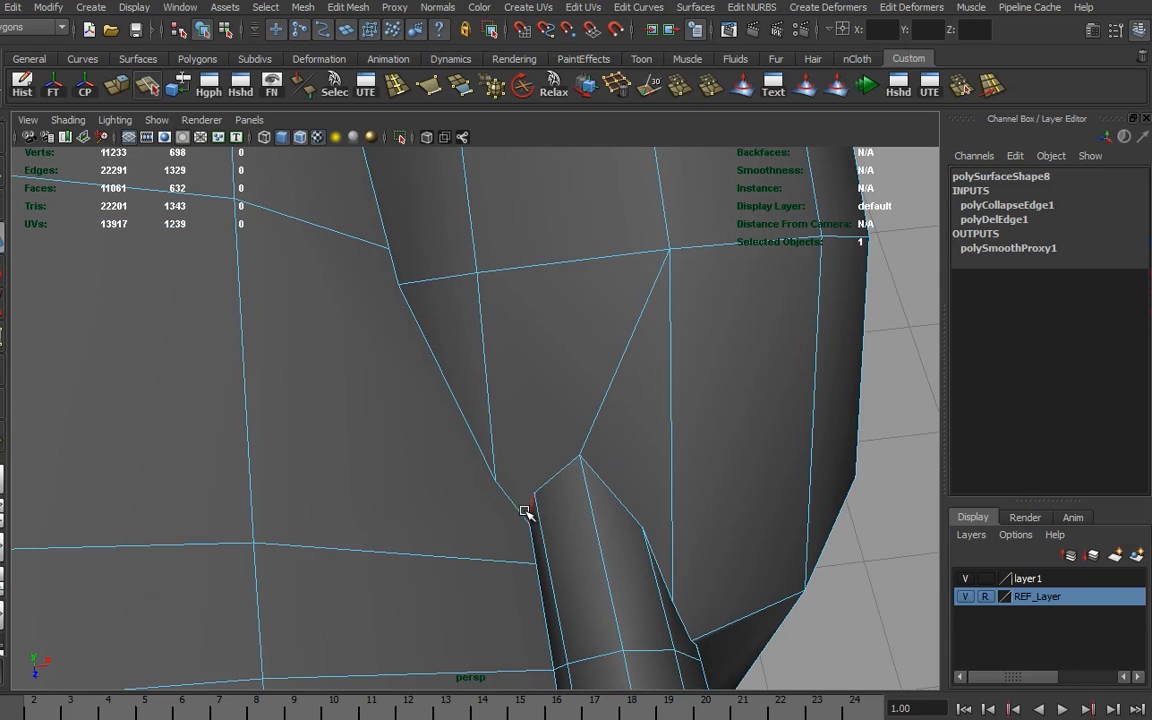
click(486, 345)
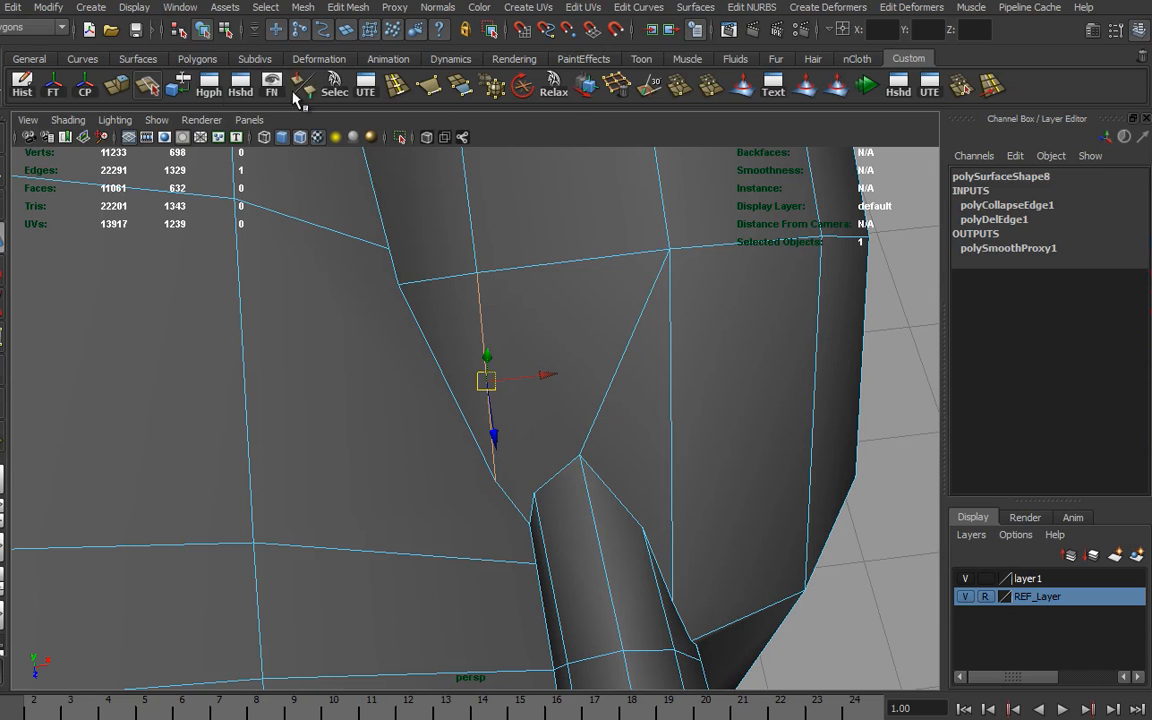
click(148, 88)
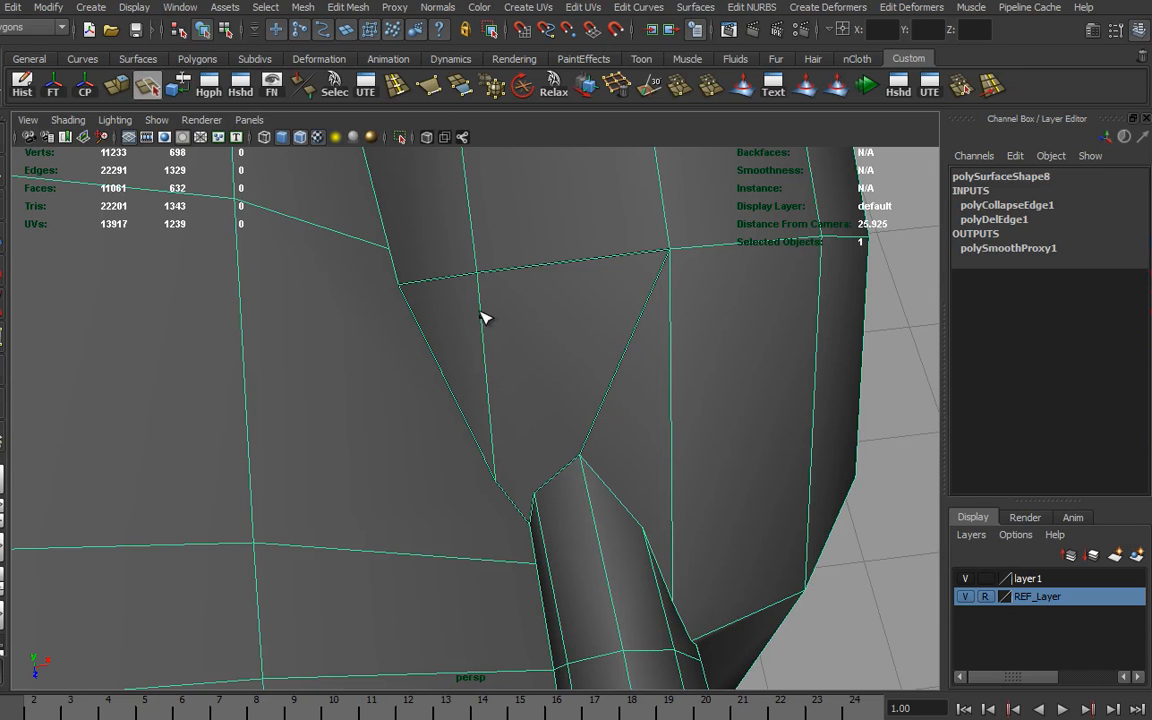
click(555, 486)
key(Return)
Step: Split the adjacent rear-arch face with an edge from the body row's seam vertex to the top of the new edge
alt+drag(571, 489, 481, 427)
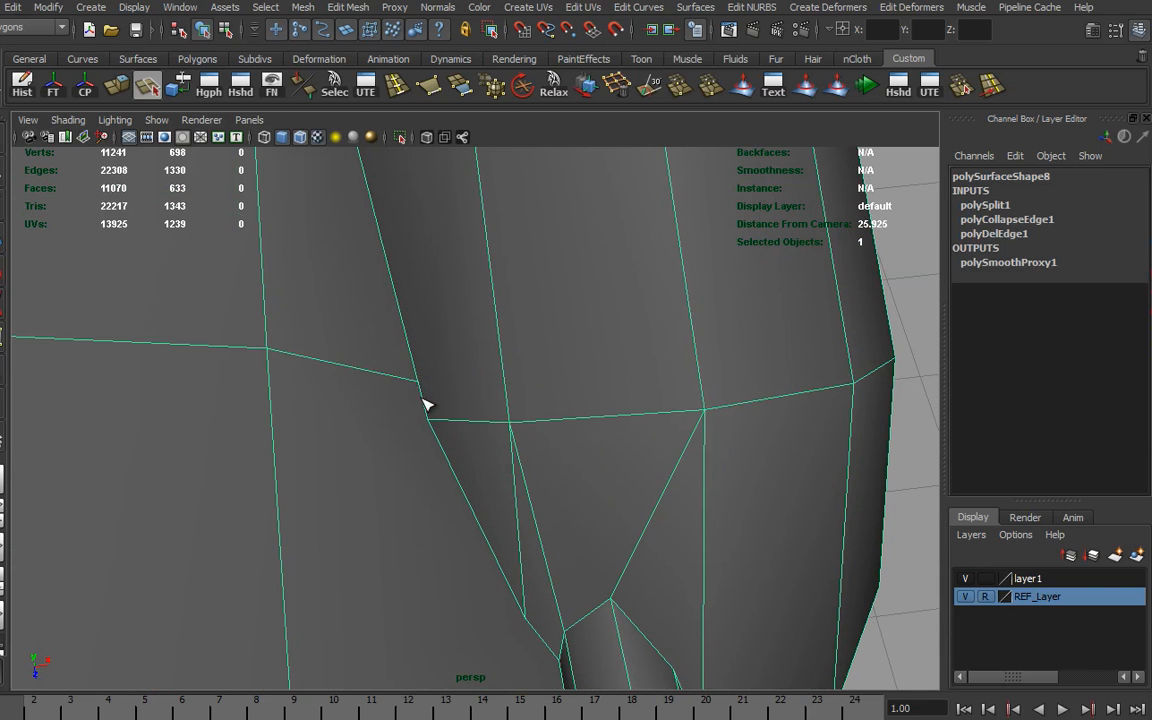
click(508, 407)
key(Return)
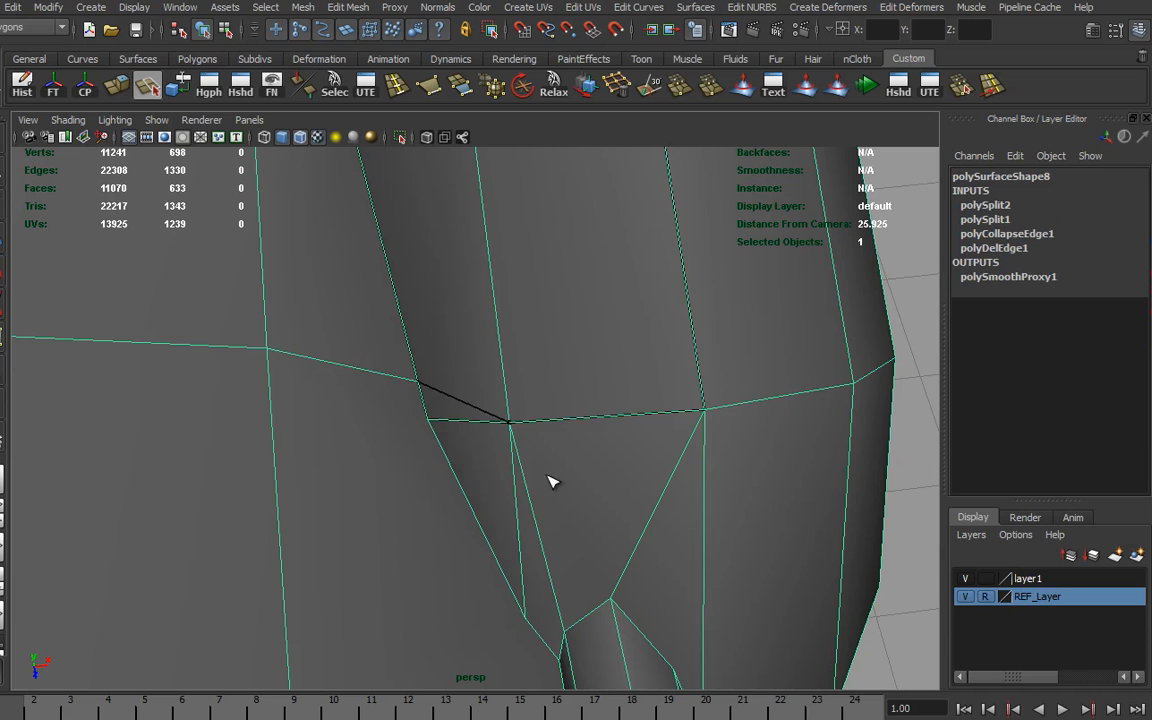
Step: Delete the two redundant edges beside the new splits on the inner side of the rear wheel arch
right_drag(527, 455, 527, 410)
click(470, 422)
shift+click(517, 498)
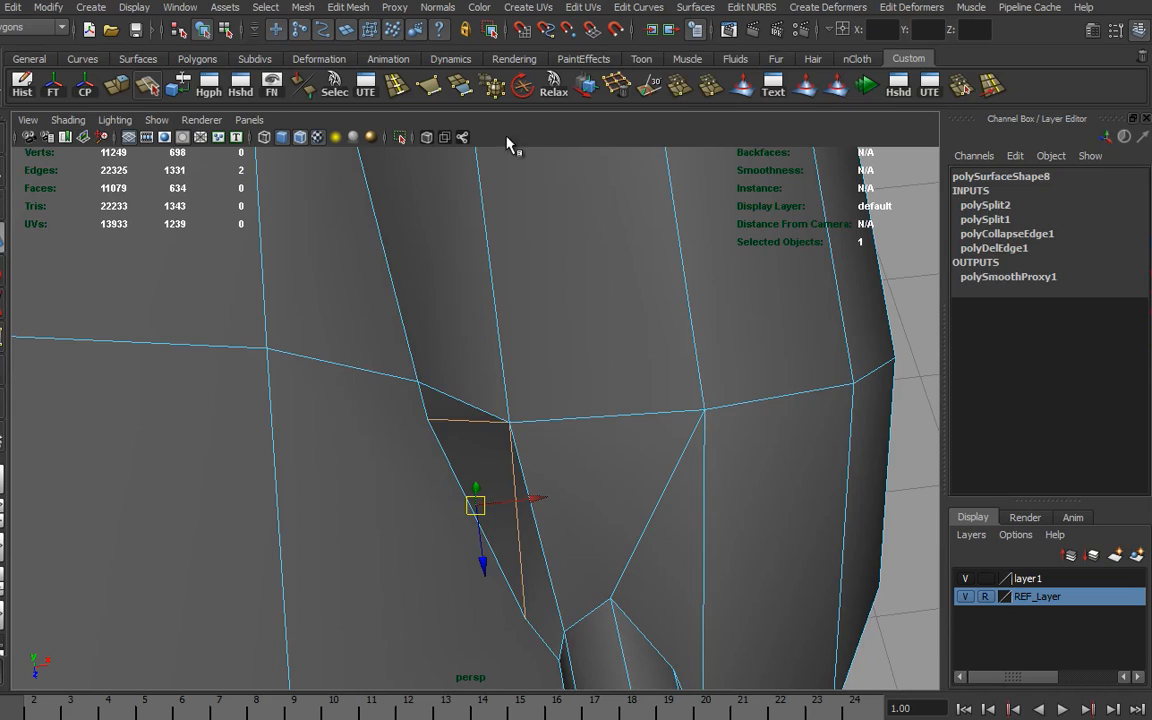
click(645, 92)
Step: Delete the diagonal edge running from the fender ridge's tip to the rear wheel arch's cross edge
alt+drag(638, 465, 517, 532)
click(516, 531)
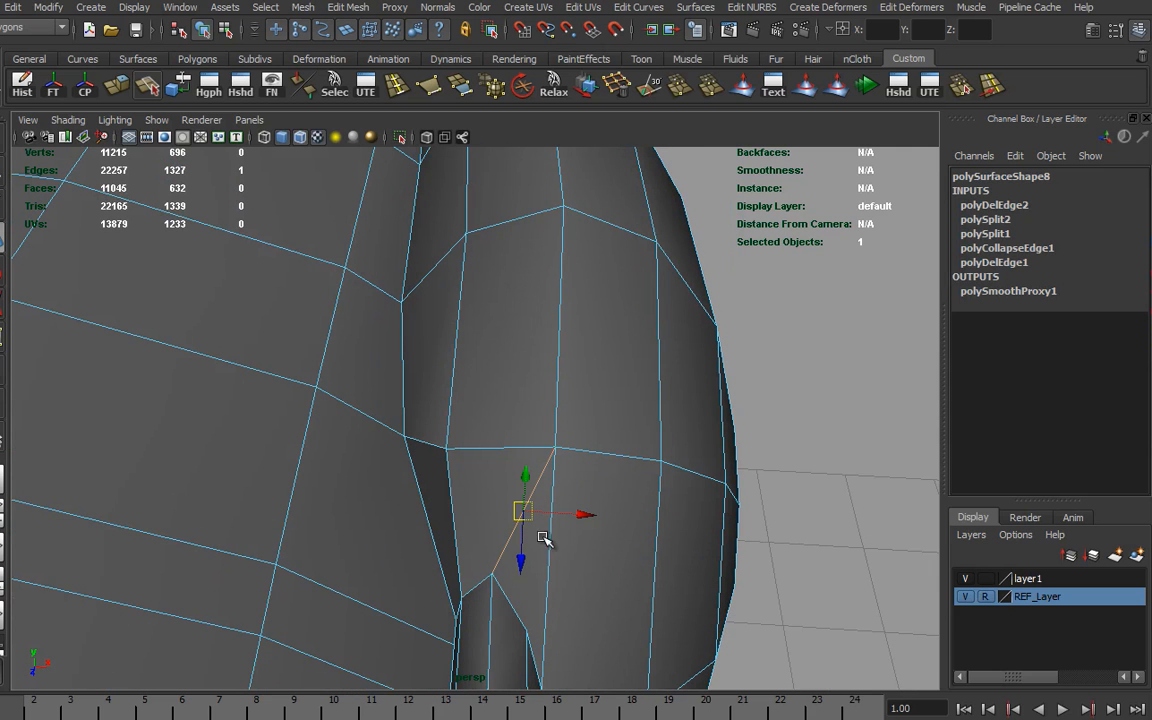
click(621, 85)
Step: Move the loose vertex on the outer rear-arch seam onto its neighbouring seam vertex and merge them
alt+drag(643, 586, 483, 514)
right_drag(483, 514, 415, 516)
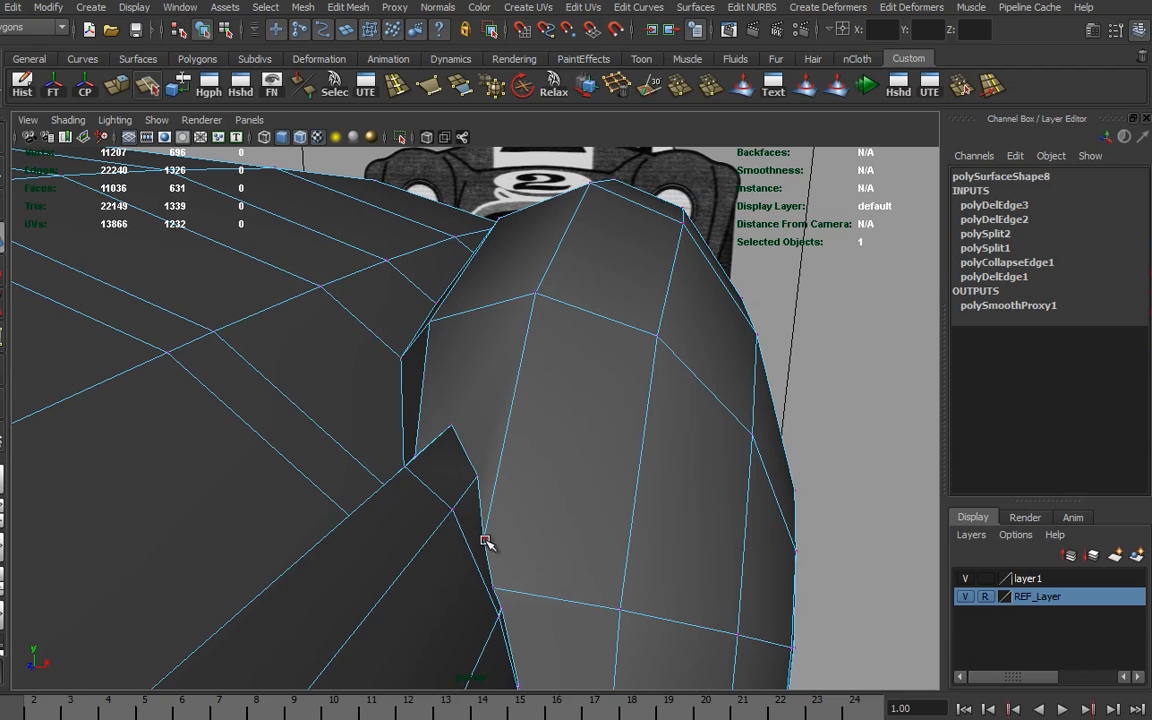
click(484, 541)
drag(487, 540, 460, 494)
click(491, 85)
Step: Insert a lengthwise edge loop along the rear wheel arch close to its seam with the body
alt+drag(560, 335, 573, 476)
alt+right_drag(699, 431, 523, 428)
mouse_move(522, 428)
alt+mouse_down()
mouse_move(488, 442)
mouse_move(478, 404)
mouse_move(522, 447)
alt+mouse_up()
click(404, 90)
click(435, 280)
alt+drag(464, 336, 520, 352)
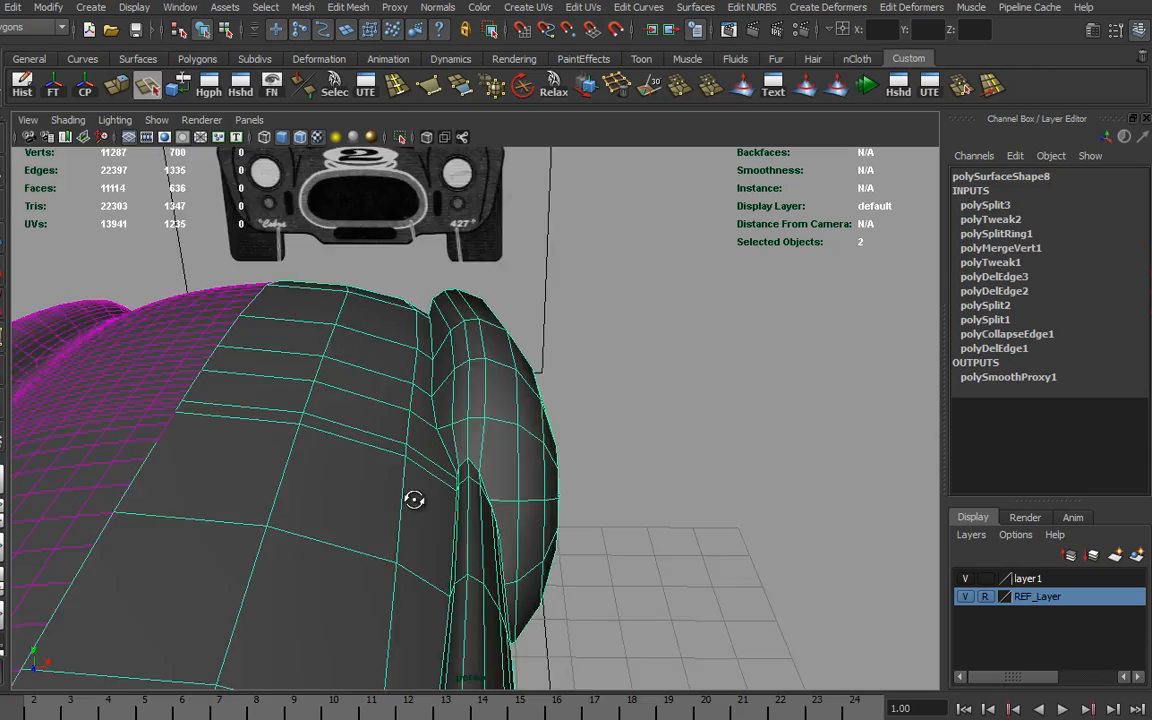
mouse_move(411, 501)
alt+mouse_down()
mouse_move(468, 522)
mouse_move(324, 522)
mouse_move(480, 468)
mouse_move(429, 496)
alt+mouse_up()
alt+right_drag(429, 496, 458, 537)
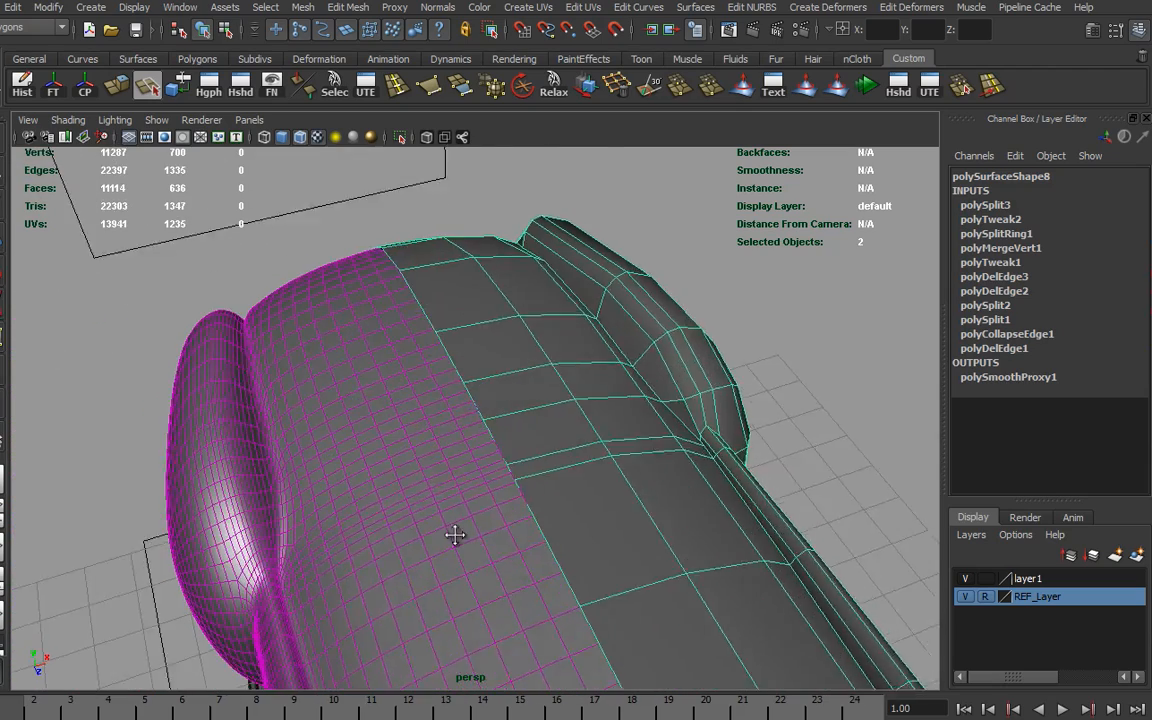
Step: Merge the closely spaced vertex pairs along the seam between the rear fender and the body's upper surface
alt+middle_drag(458, 537, 496, 459)
alt+drag(622, 430, 538, 525)
alt+right_drag(538, 525, 650, 530)
alt+drag(650, 530, 700, 527)
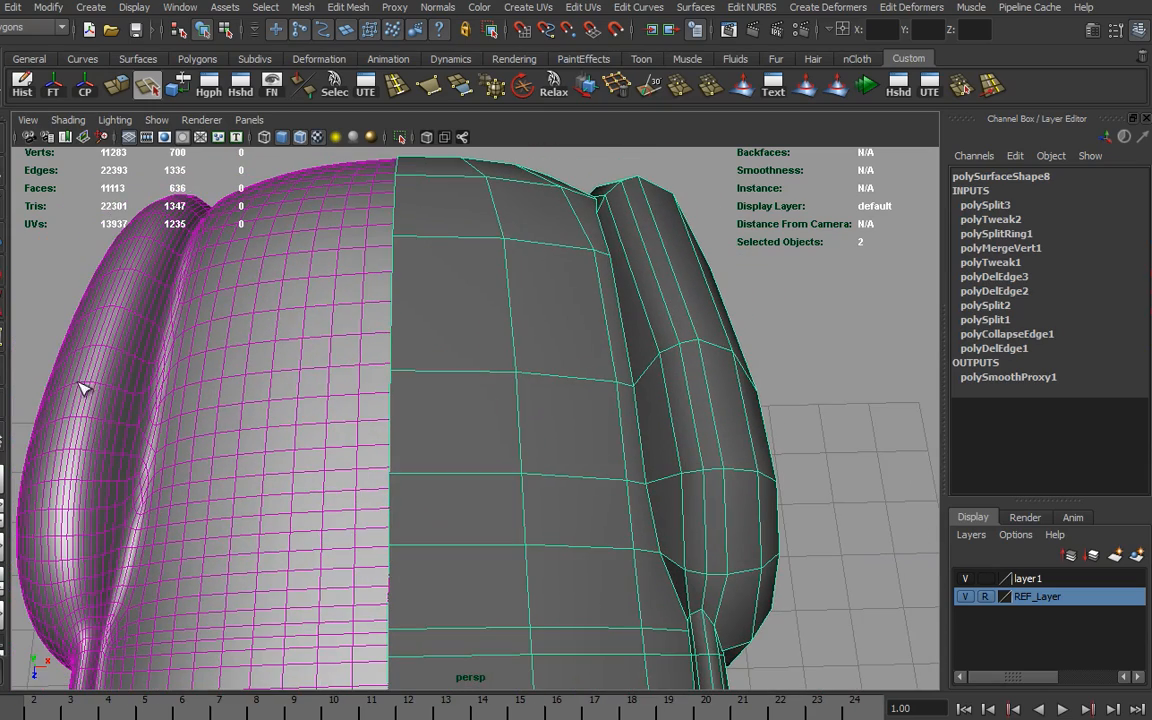
alt+drag(792, 586, 480, 560)
right_drag(480, 470, 410, 470)
drag(445, 502, 492, 550)
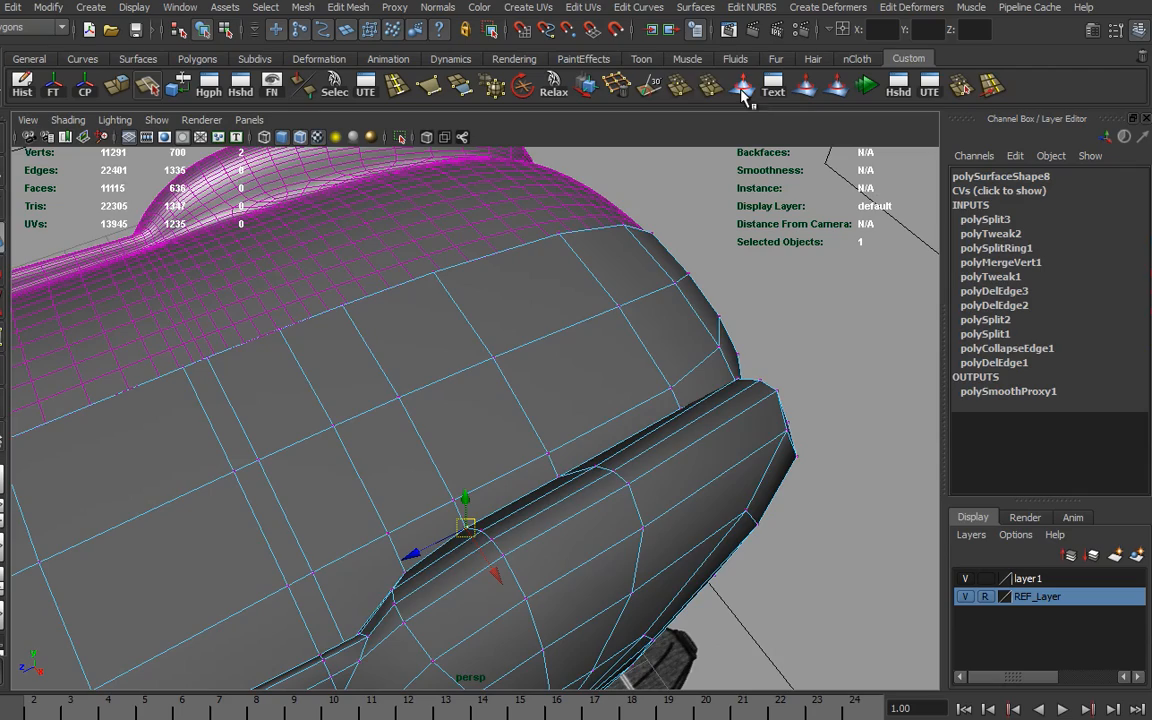
click(681, 88)
alt+drag(658, 491, 590, 578)
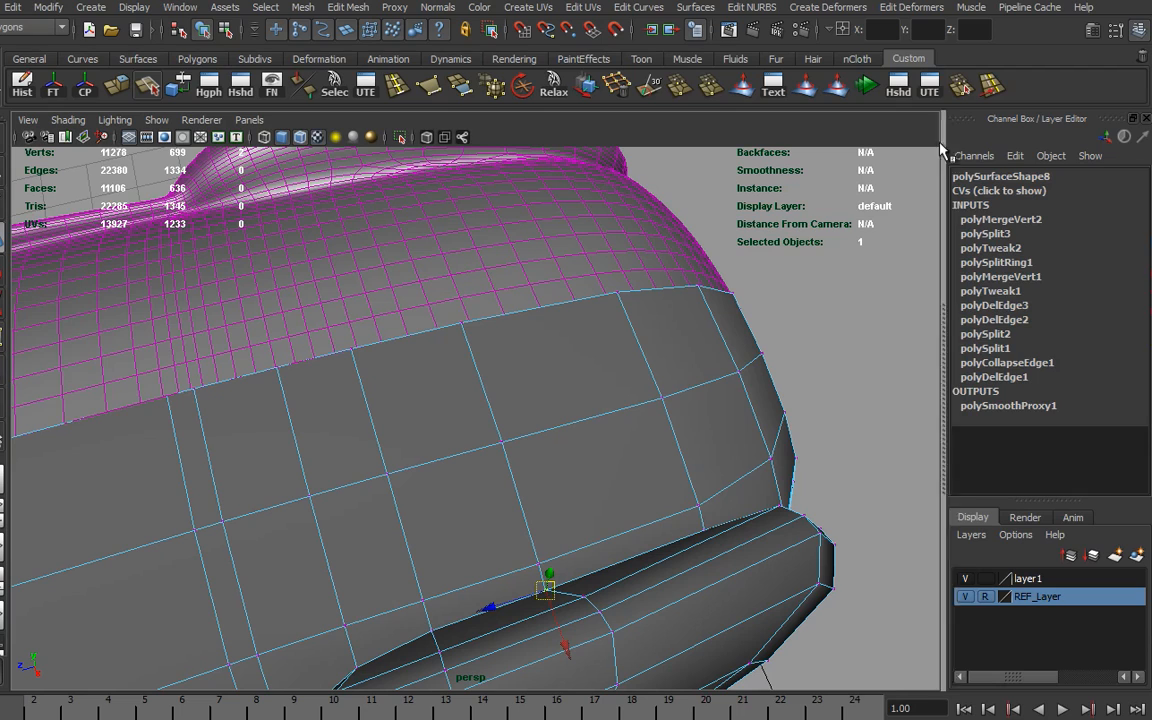
click(617, 85)
alt+drag(838, 540, 468, 545)
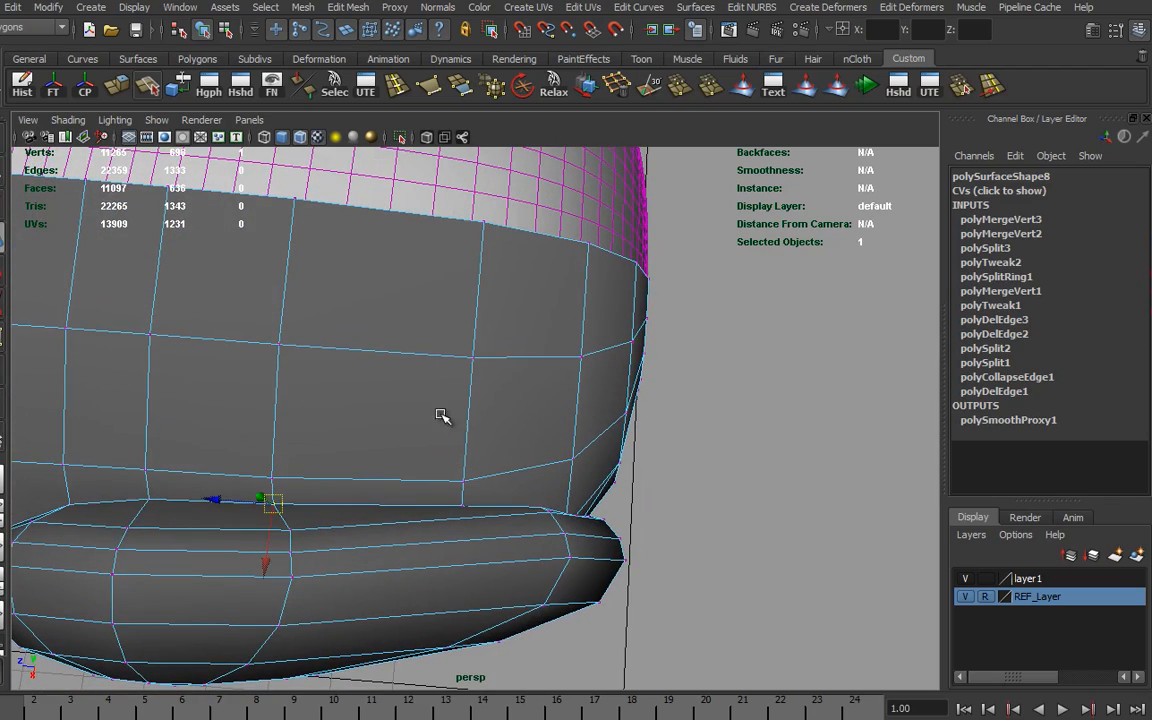
Step: Split the narrow body face beside the rear fender's upper seam
click(147, 85)
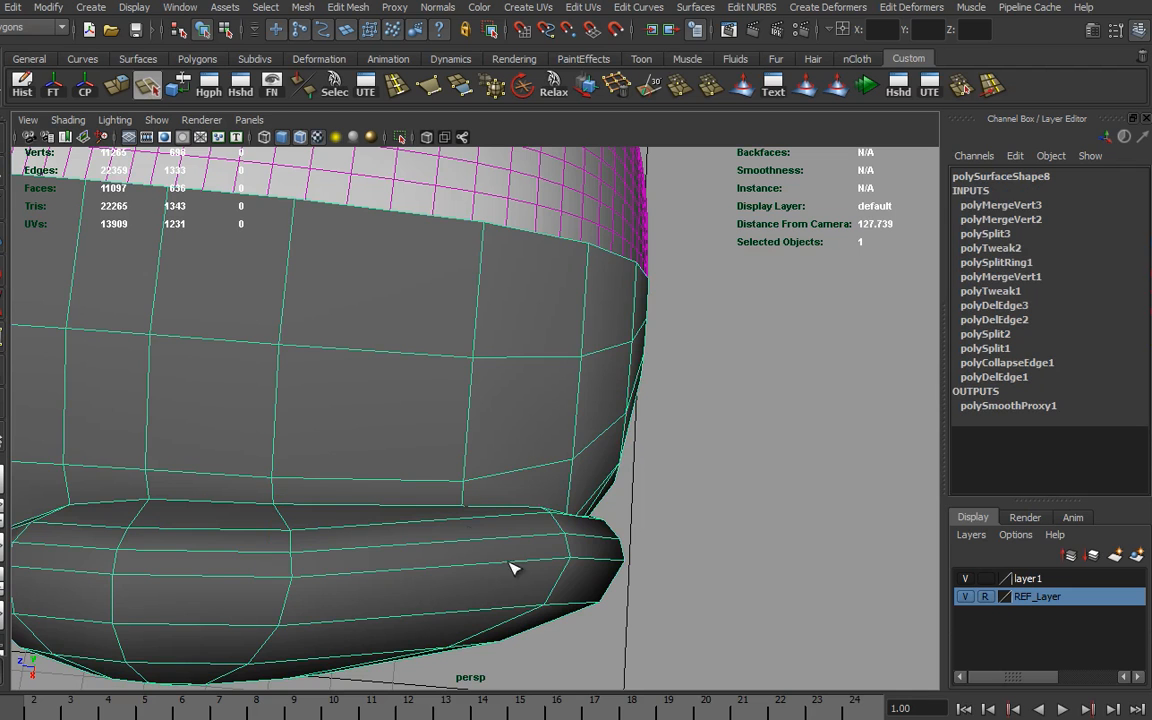
alt+drag(578, 555, 499, 620)
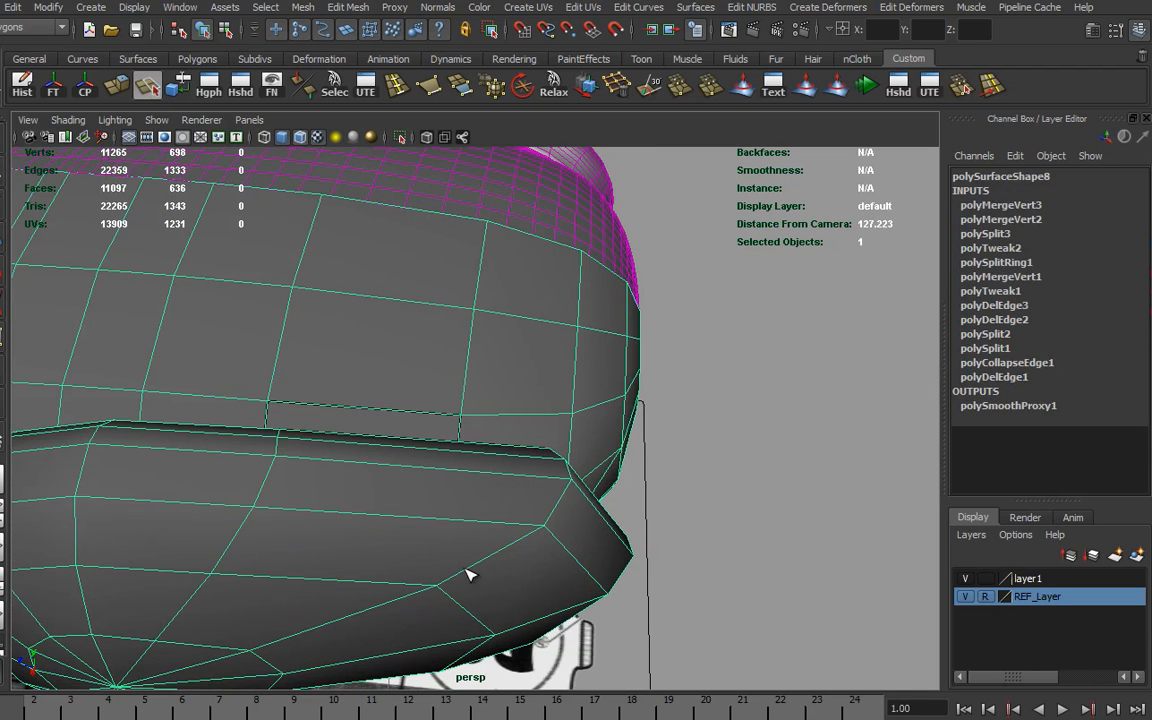
key(Return)
Step: Cut a new edge across the rear fender, from its lower side up to the body edge at the seam
alt+drag(452, 411, 473, 569)
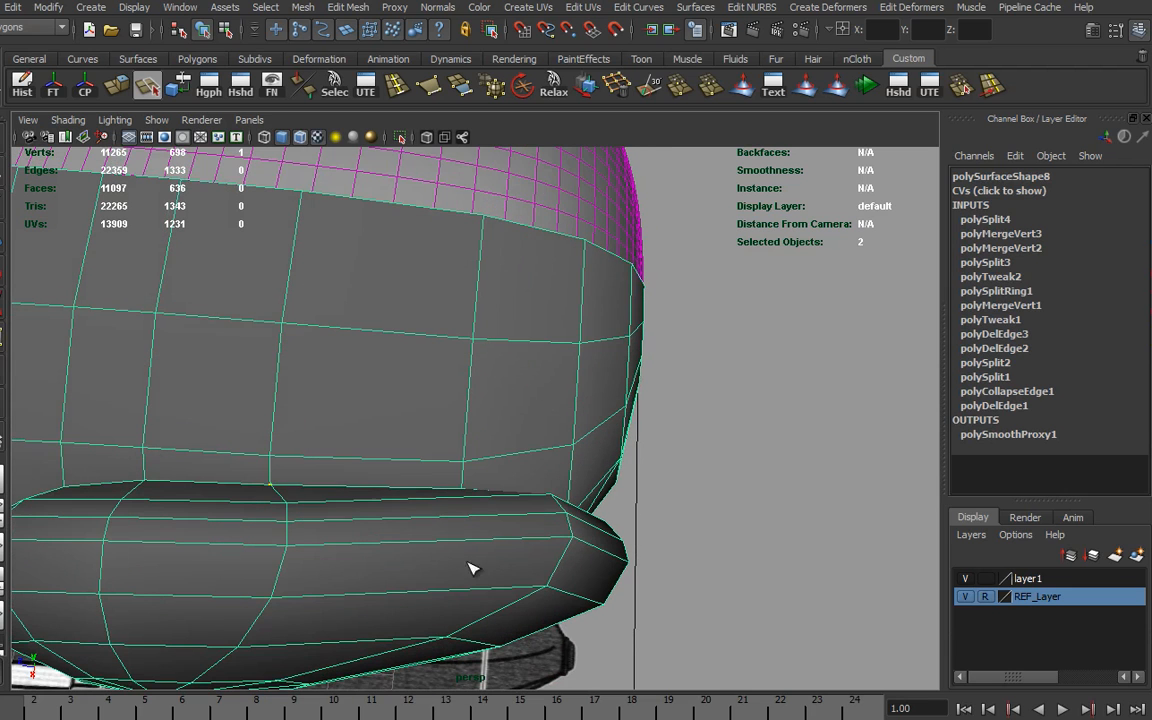
key(y)
click(449, 643)
key(Return)
Step: Cut an edge across the rear body surface from the fender seam to the centreline
alt+drag(486, 602, 364, 488)
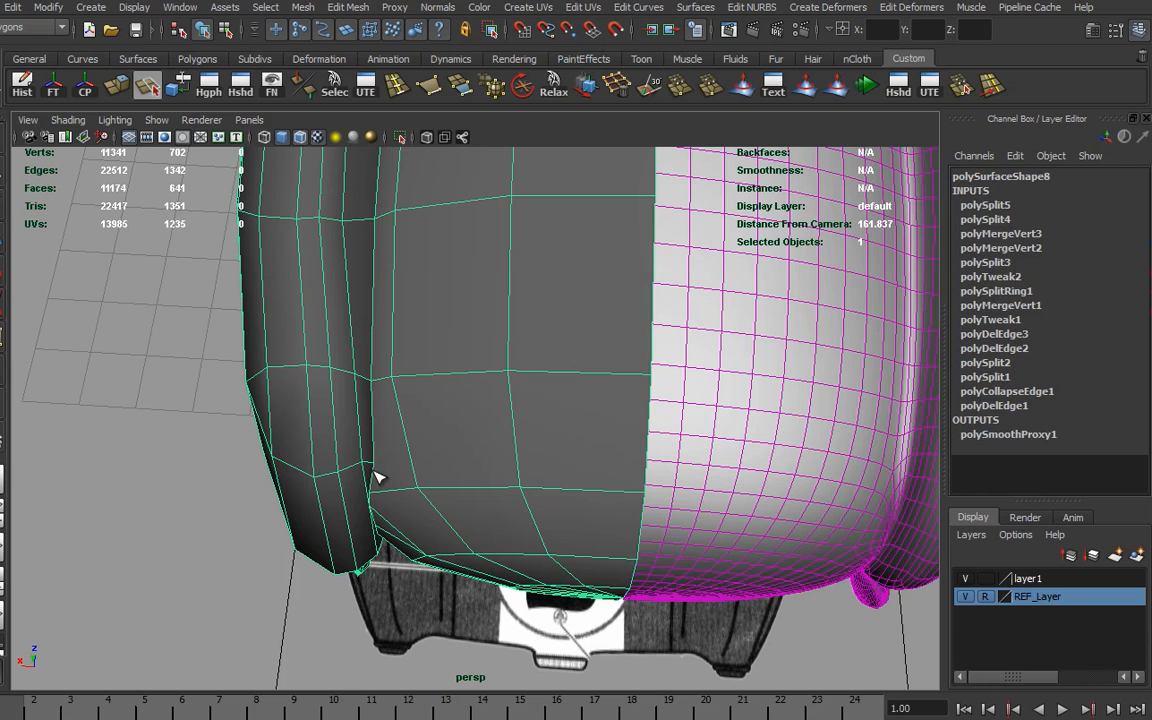
alt+drag(570, 450, 627, 497)
click(650, 481)
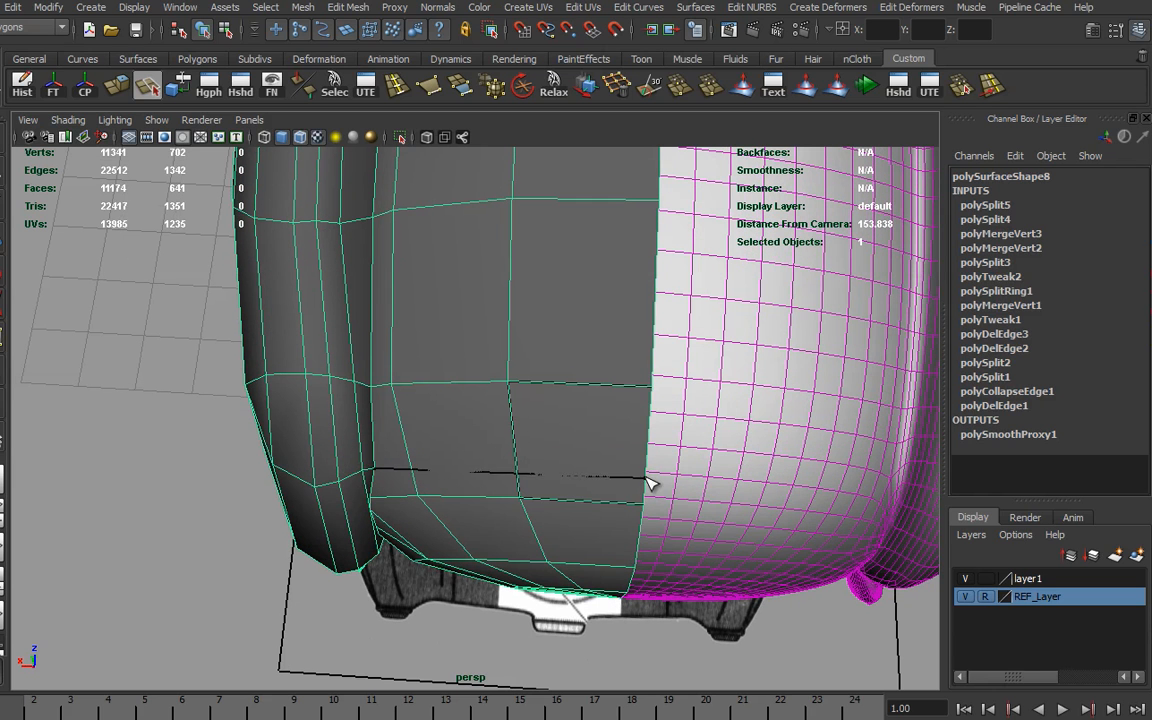
Step: Split the fender faces on both sides of the front wheel arch's top, connecting the arch corners to neighbouring vertices
alt+drag(516, 539, 507, 501)
alt+right_drag(507, 501, 590, 500)
alt+middle_drag(385, 505, 374, 527)
alt+drag(374, 527, 566, 468)
alt+right_drag(566, 468, 802, 342)
alt+drag(760, 372, 672, 464)
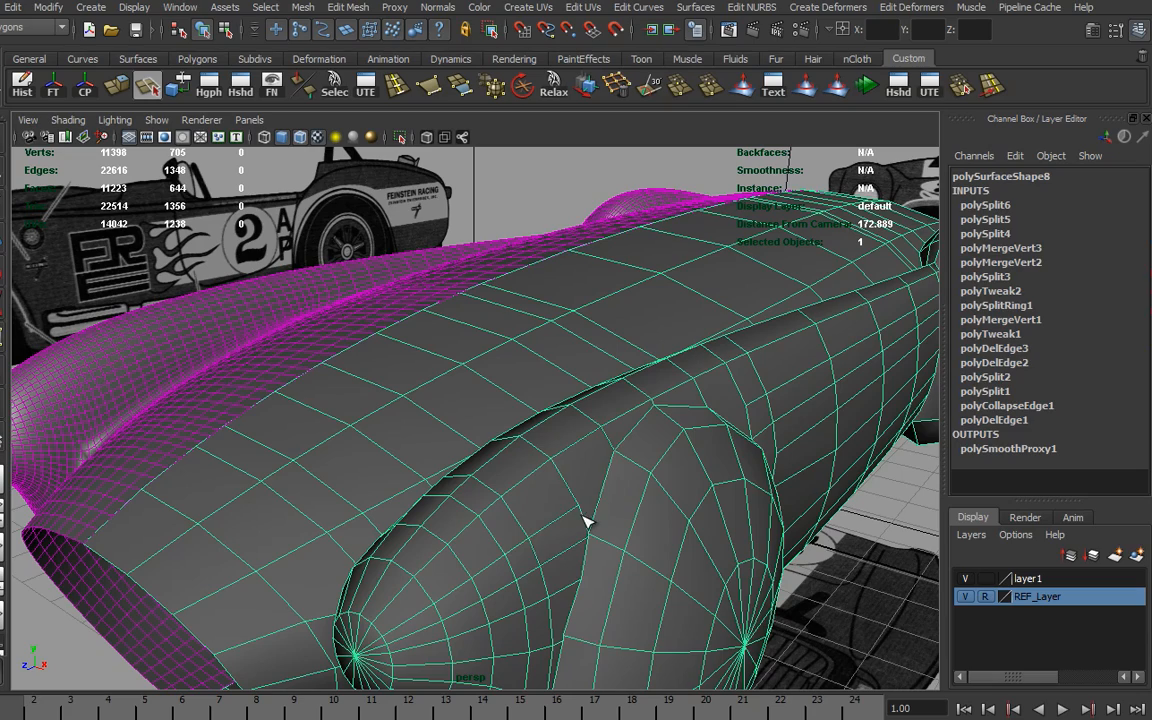
drag(604, 483, 640, 424)
key(Return)
alt+drag(716, 440, 505, 468)
alt+middle_drag(505, 468, 742, 514)
alt+right_drag(435, 528, 546, 505)
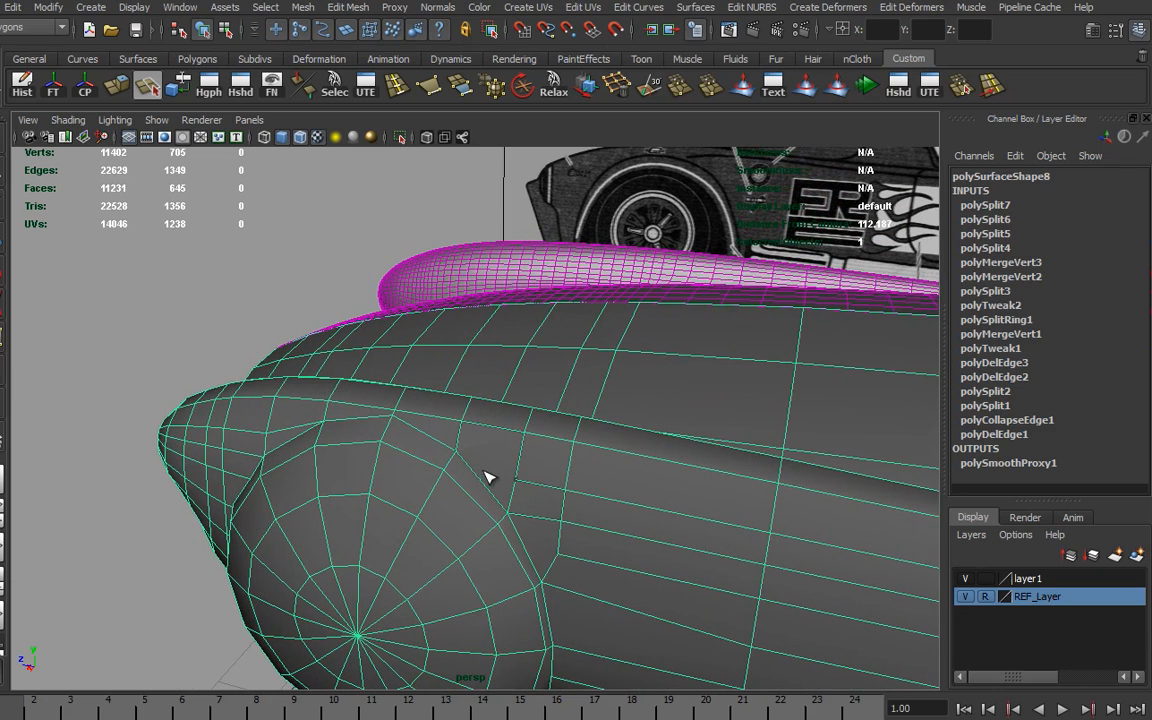
key(Return)
Step: Cut a continuous chain of edges just inside the front wheel arch's upper seam, following its curve
alt+drag(442, 445, 615, 530)
alt+right_drag(615, 530, 636, 539)
click(455, 514)
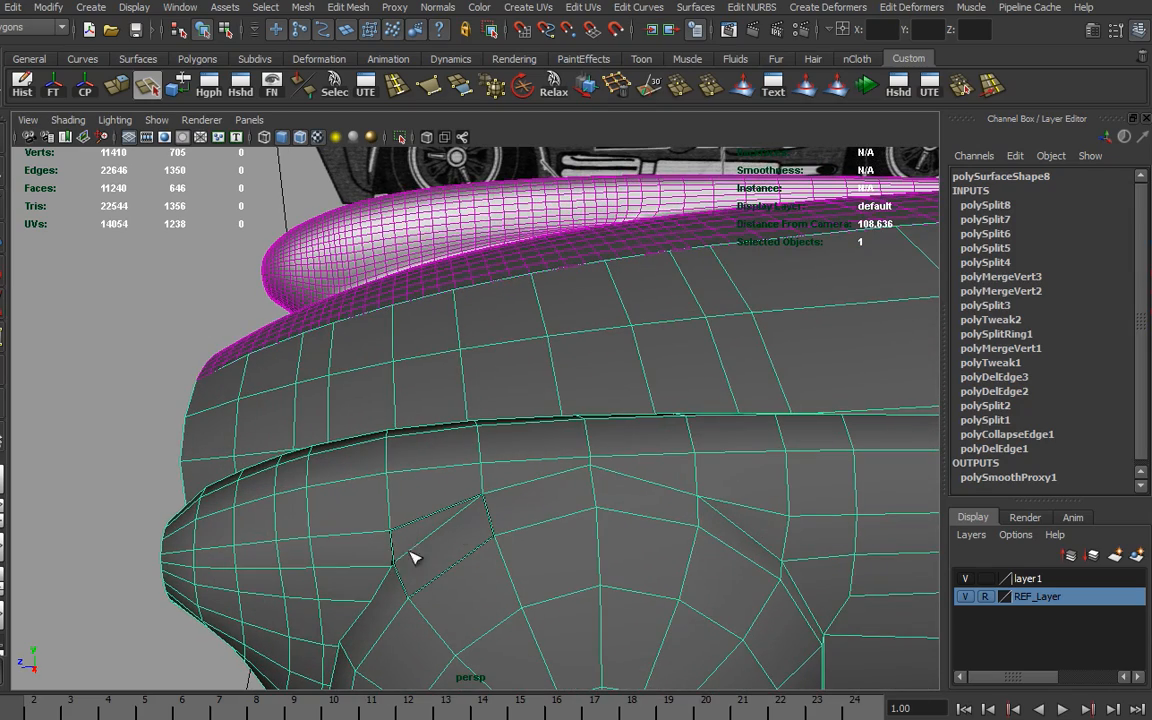
click(486, 501)
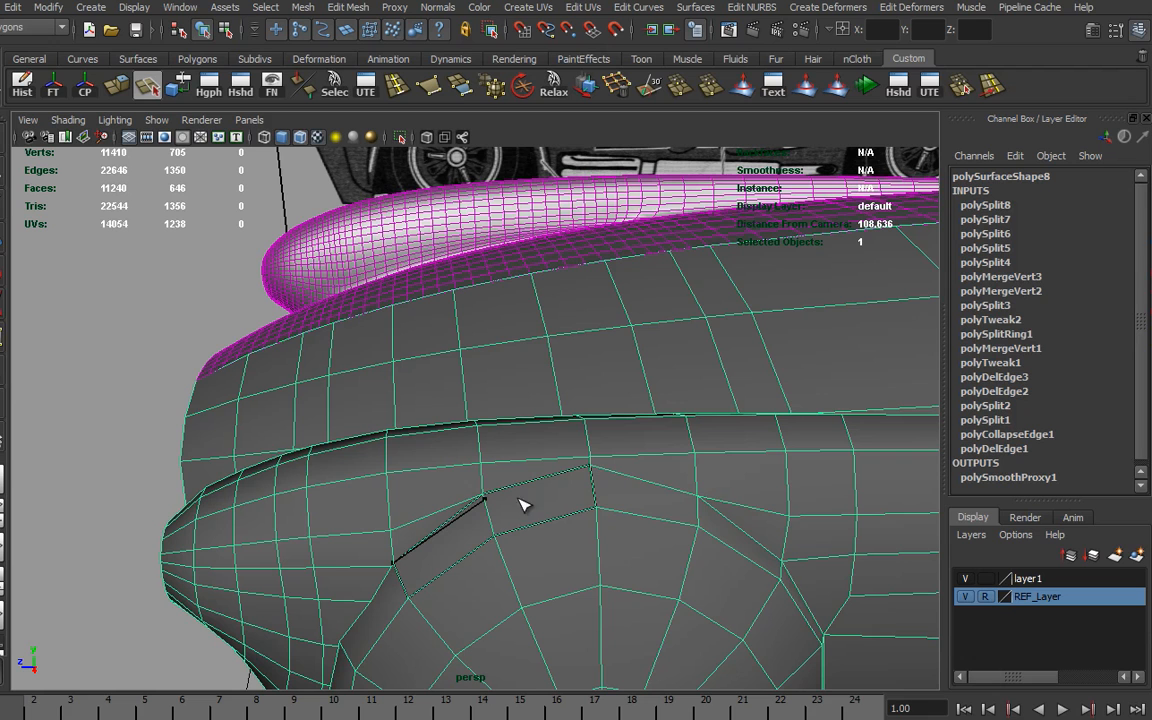
click(594, 476)
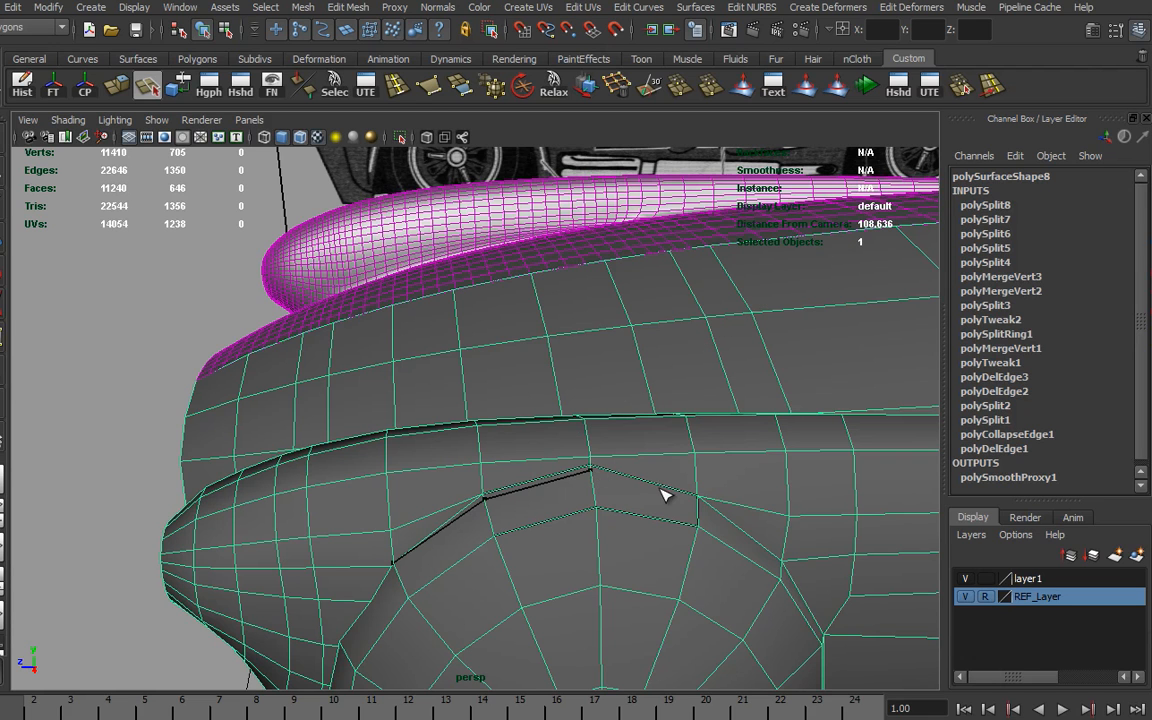
click(699, 503)
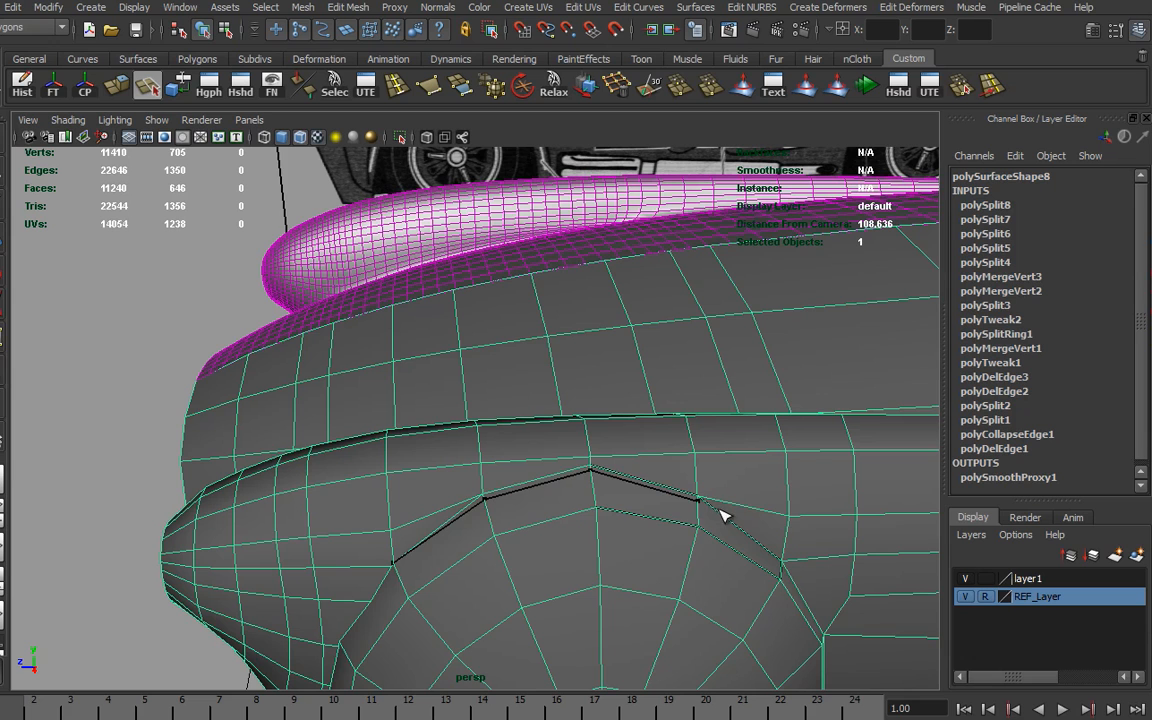
key(Return)
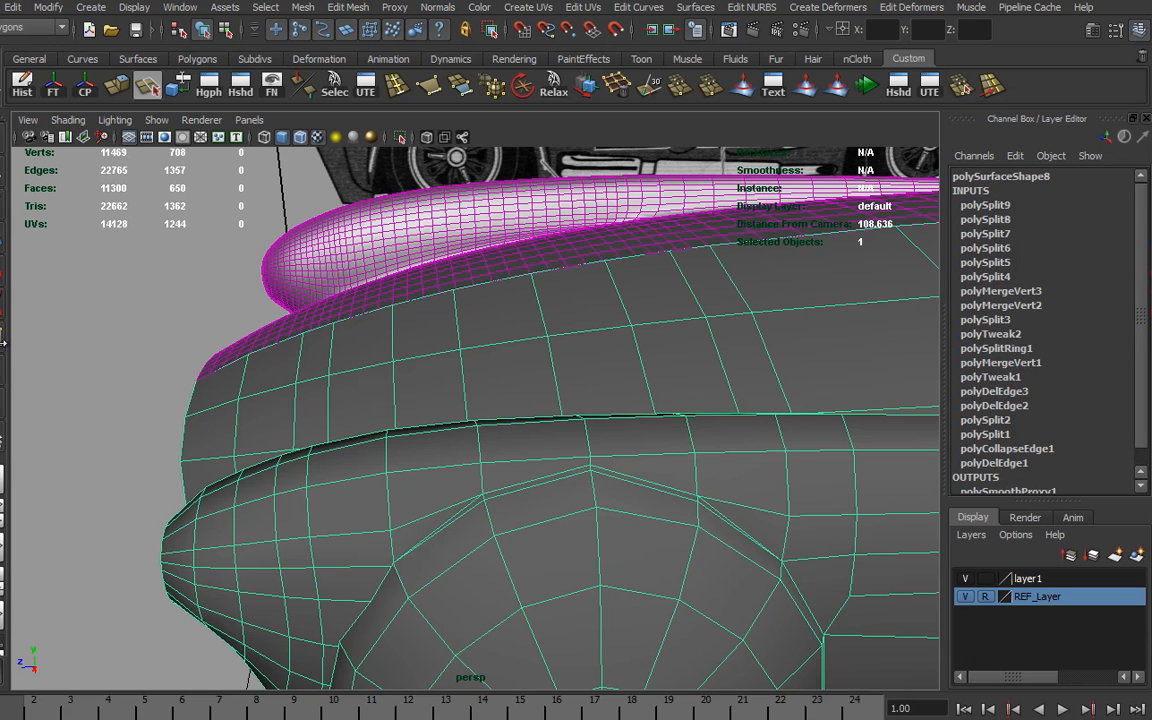
Step: Delete the two redundant edges beside the new cut along the front wheel arch's upper seam
click(4, 239)
right_drag(463, 521, 469, 480)
click(465, 509)
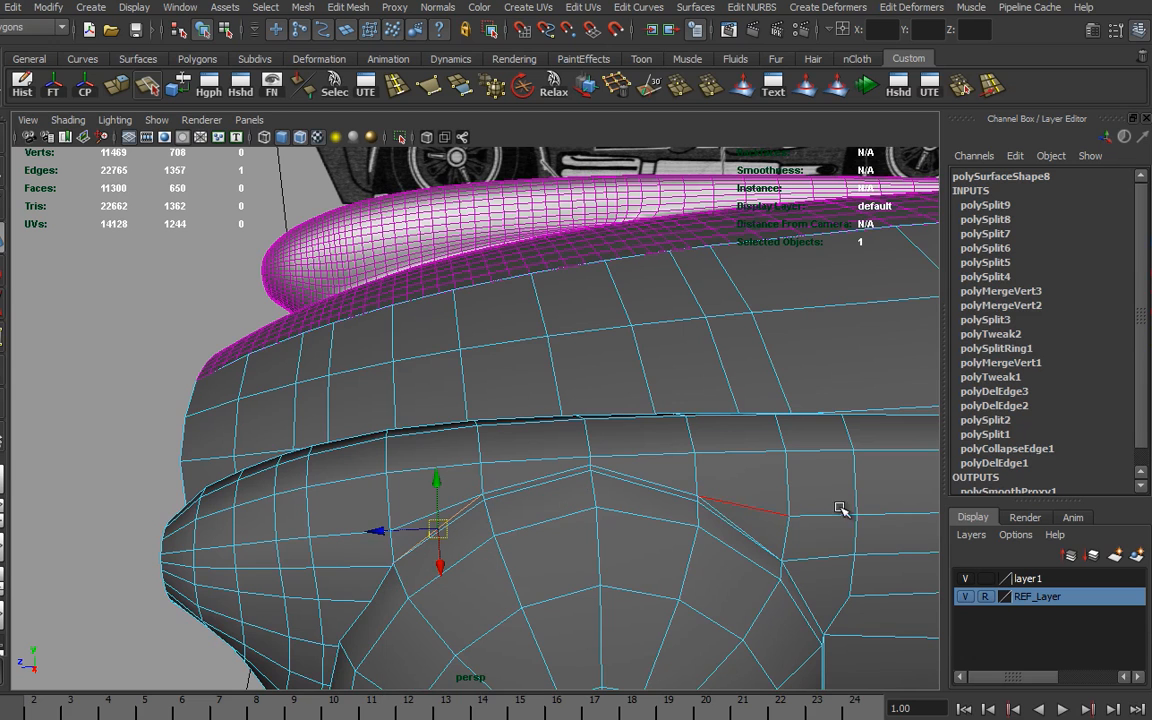
double_click(712, 509)
key(Delete)
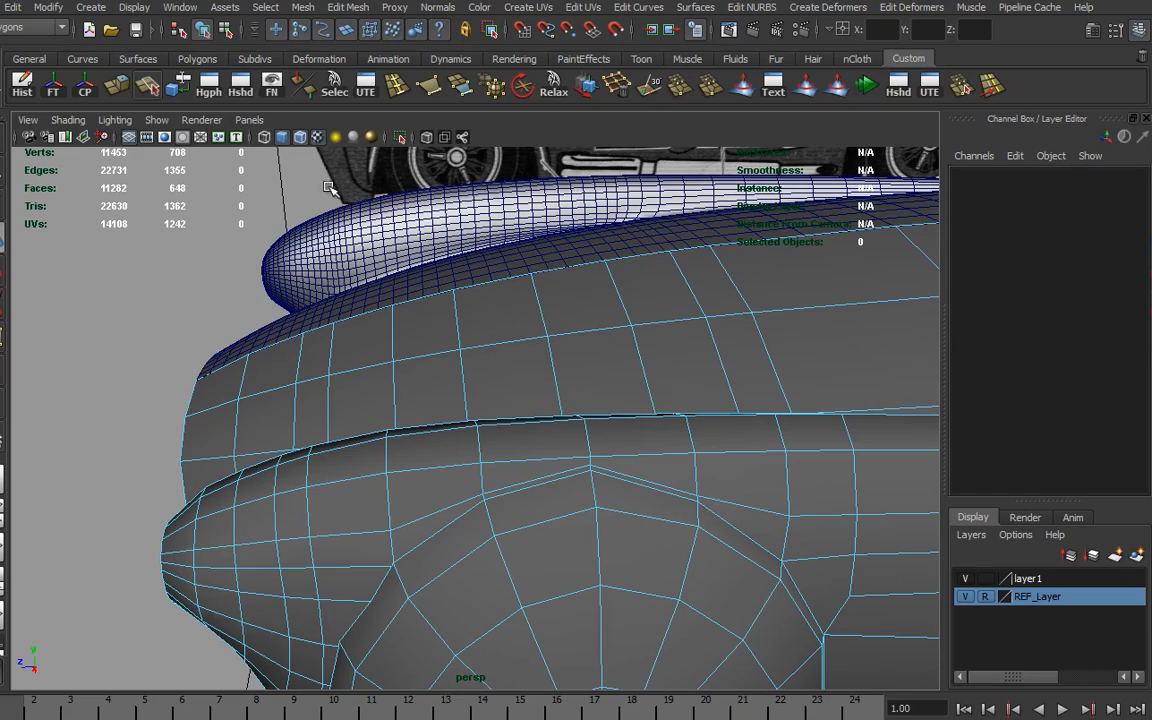
Step: Turn off the wireframe overlay on the shaded smoothed half
click(282, 137)
mouse_move(830, 488)
alt+mouse_down()
mouse_move(640, 474)
mouse_move(851, 458)
alt+mouse_up()
alt+drag(445, 508, 501, 514)
Step: Collapse the two tiny edges where the fender edges meet the nose side of the front wheel arch seam
alt+right_drag(501, 514, 810, 527)
alt+drag(520, 522, 391, 473)
alt+right_drag(391, 473, 479, 482)
alt+middle_drag(479, 482, 506, 558)
alt+drag(506, 558, 476, 509)
alt+right_drag(476, 509, 507, 540)
alt+middle_drag(507, 540, 540, 493)
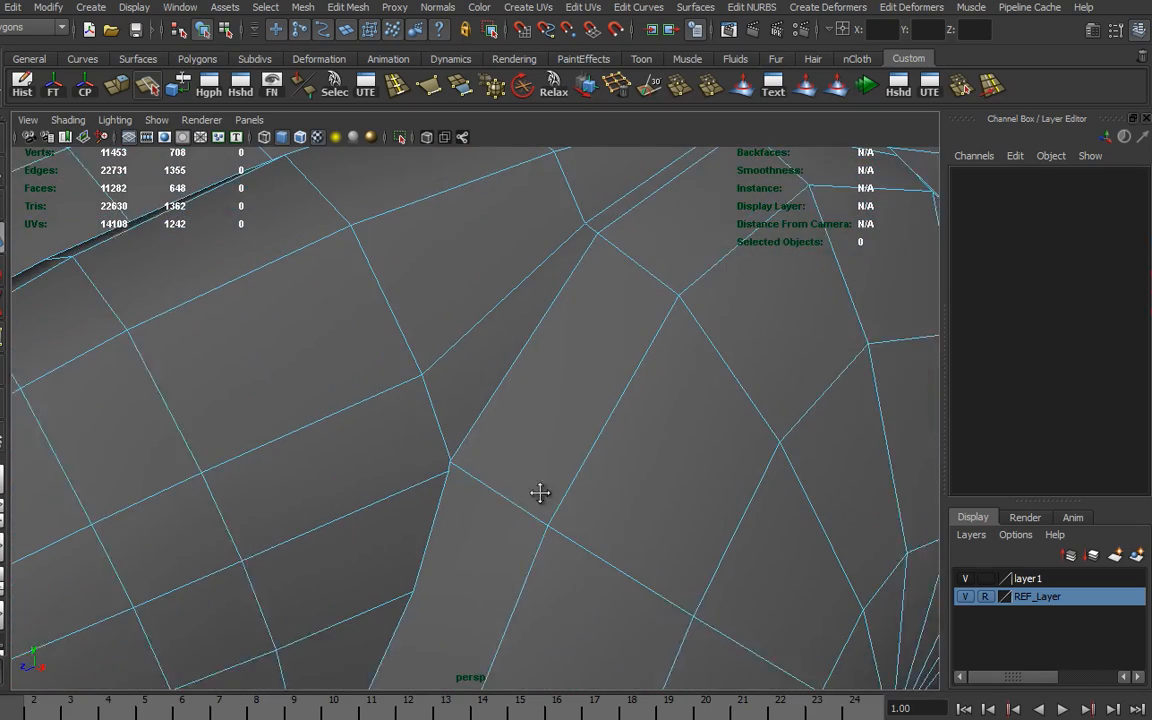
alt+drag(540, 493, 500, 474)
click(495, 469)
shift+right_drag(495, 470, 563, 465)
alt+drag(563, 465, 545, 496)
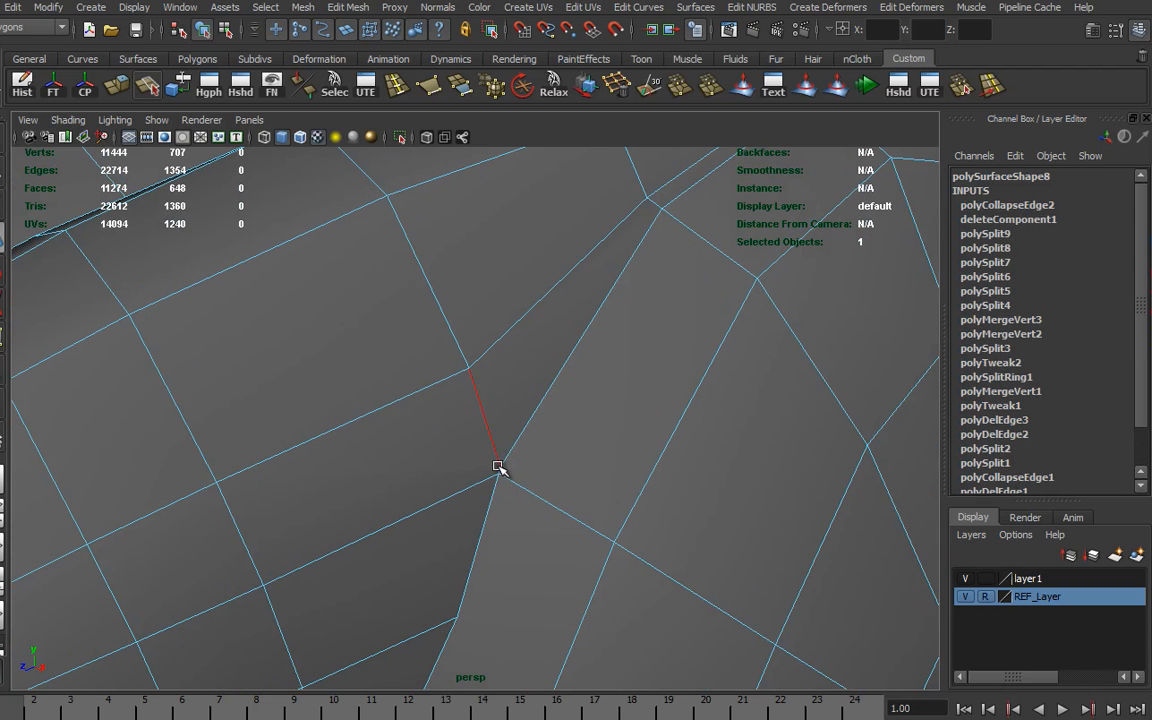
click(500, 470)
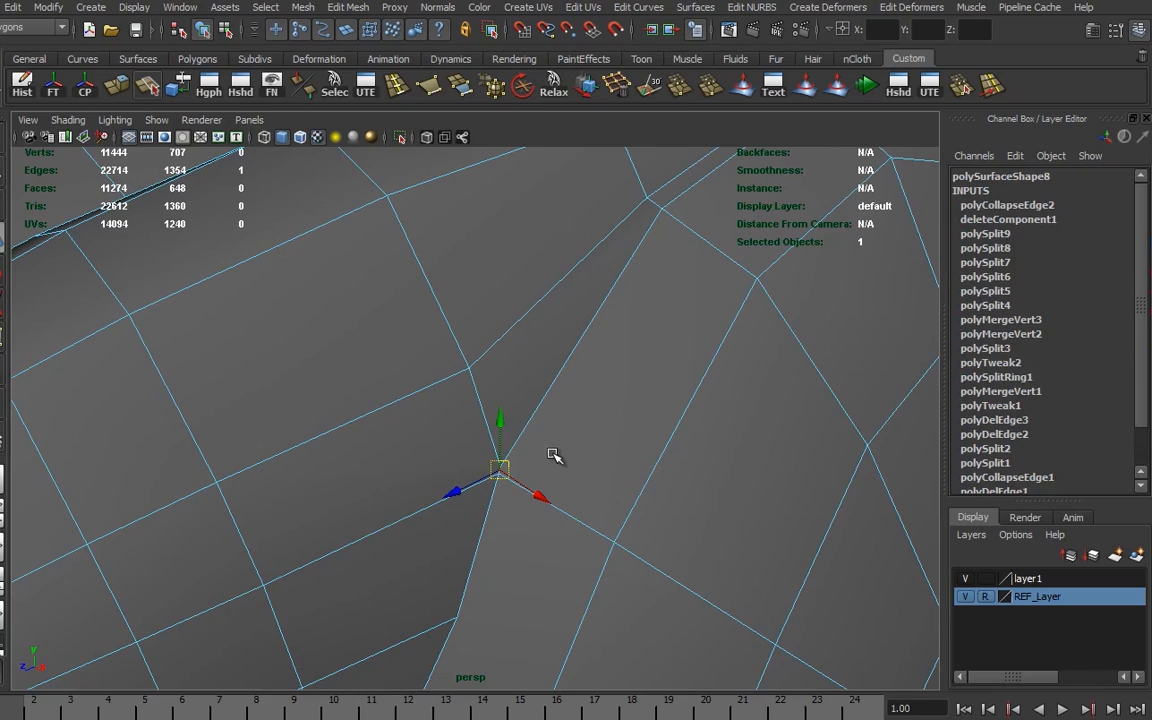
key(g)
Step: Examine the smoothed front wheel arch and the edge flow along the whole car body
alt+right_drag(634, 484, 311, 470)
alt+drag(311, 470, 672, 450)
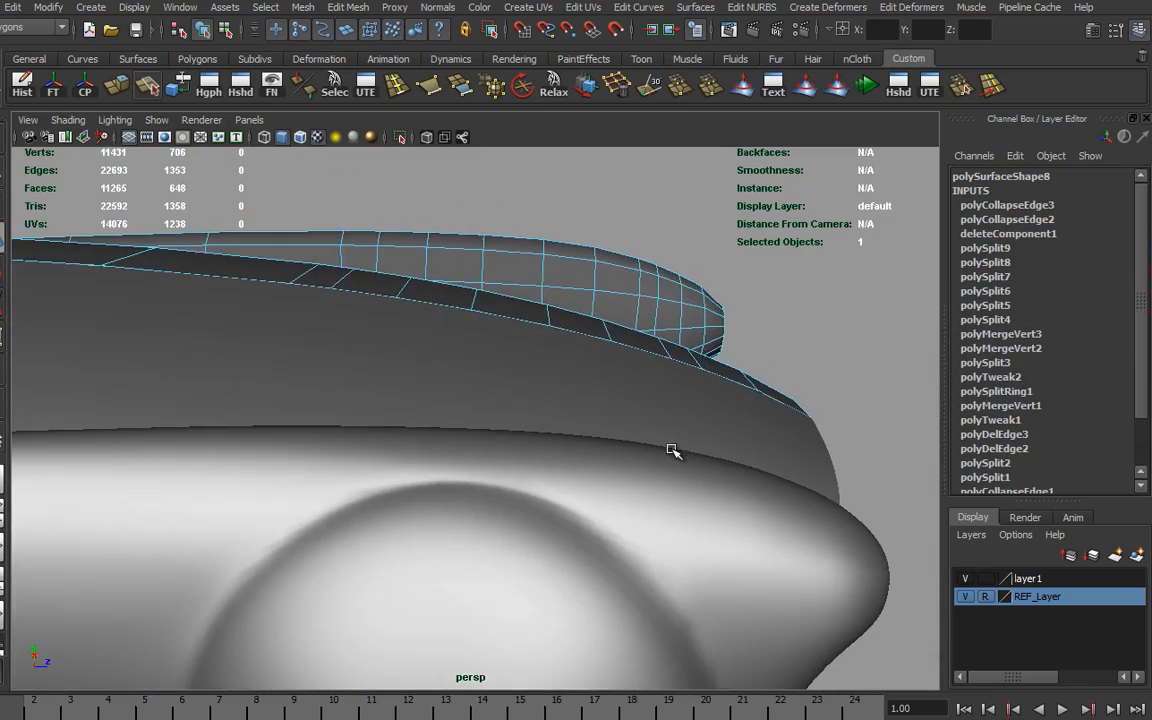
alt+right_drag(672, 450, 450, 519)
alt+drag(450, 519, 216, 471)
alt+drag(500, 484, 462, 519)
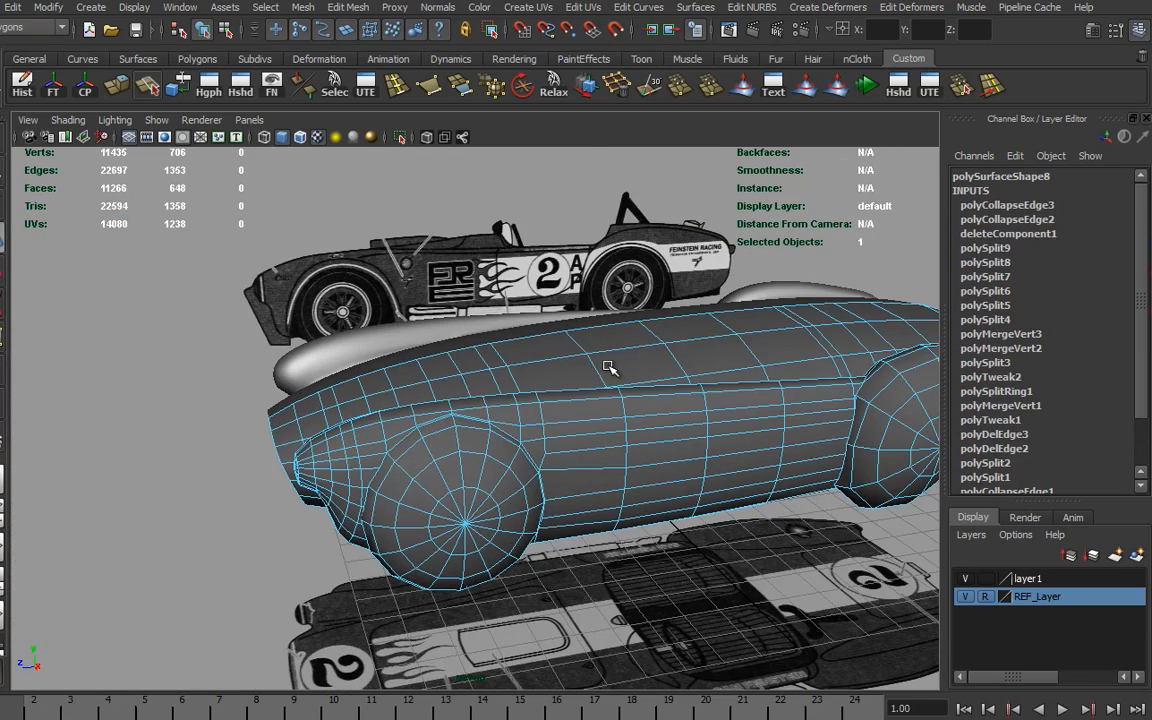
alt+drag(748, 452, 760, 472)
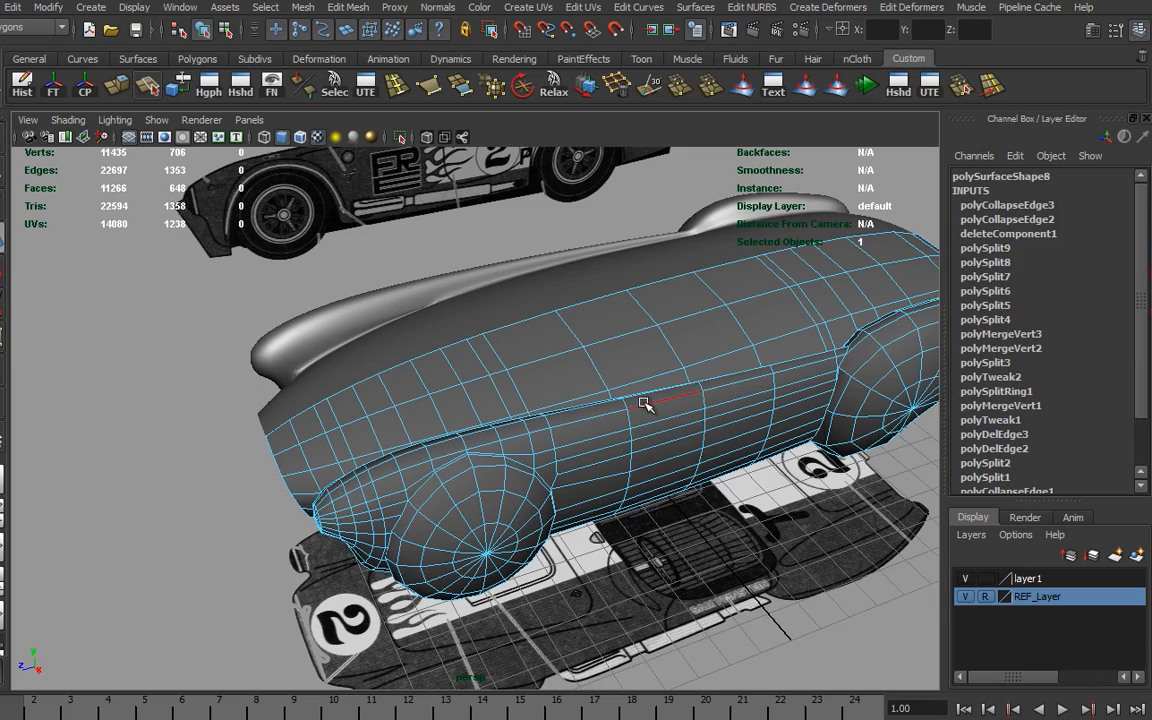
alt+drag(656, 438, 560, 476)
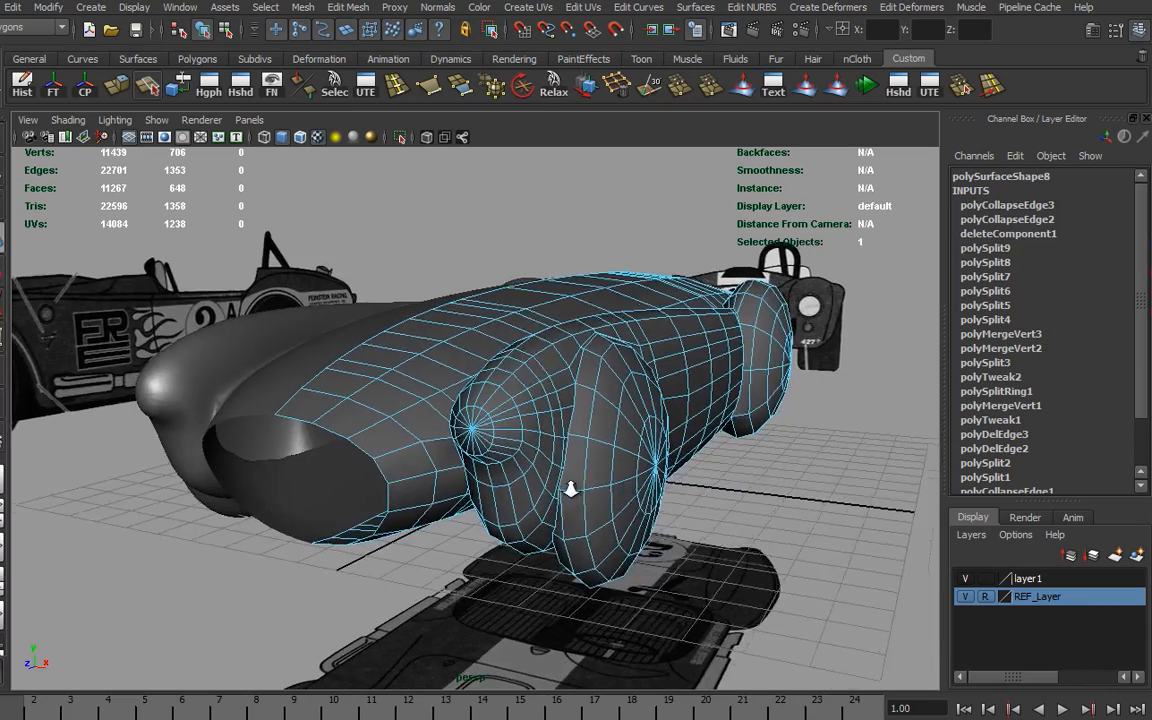
Step: Merge the stray seam vertices on the nose side of the front wheel arch using the Merge Vertex Tool
alt+right_drag(560, 476, 805, 503)
alt+drag(805, 503, 587, 391)
alt+right_drag(587, 391, 728, 481)
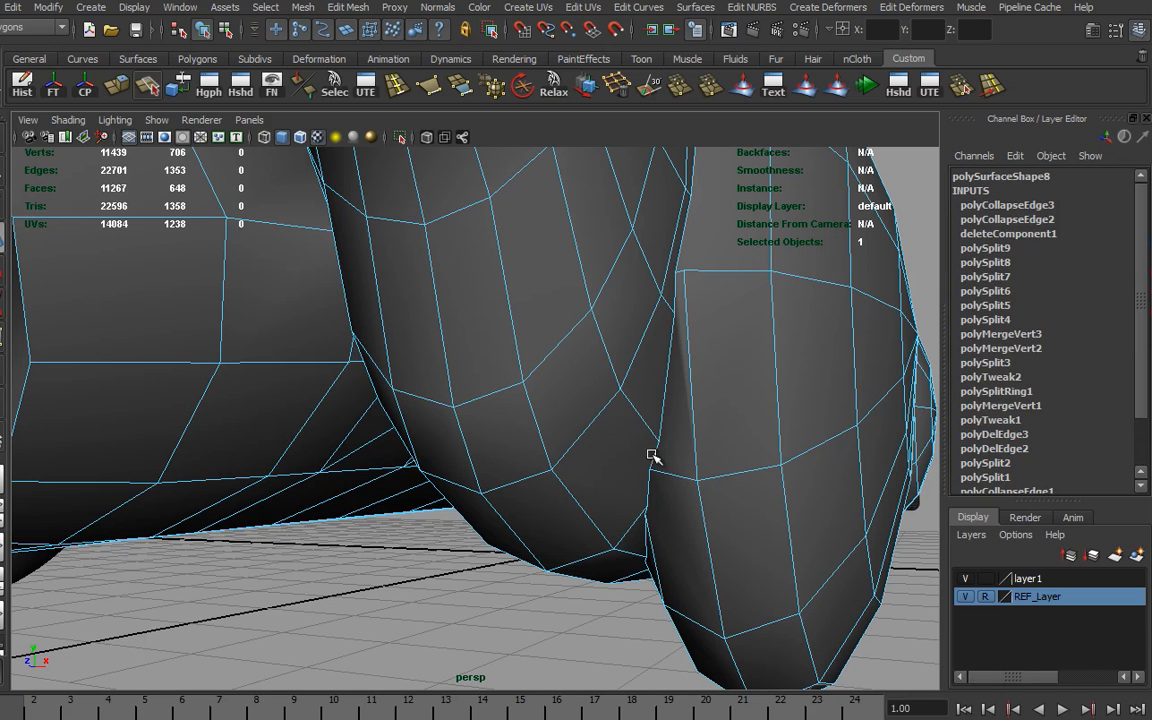
right_drag(578, 257, 633, 249)
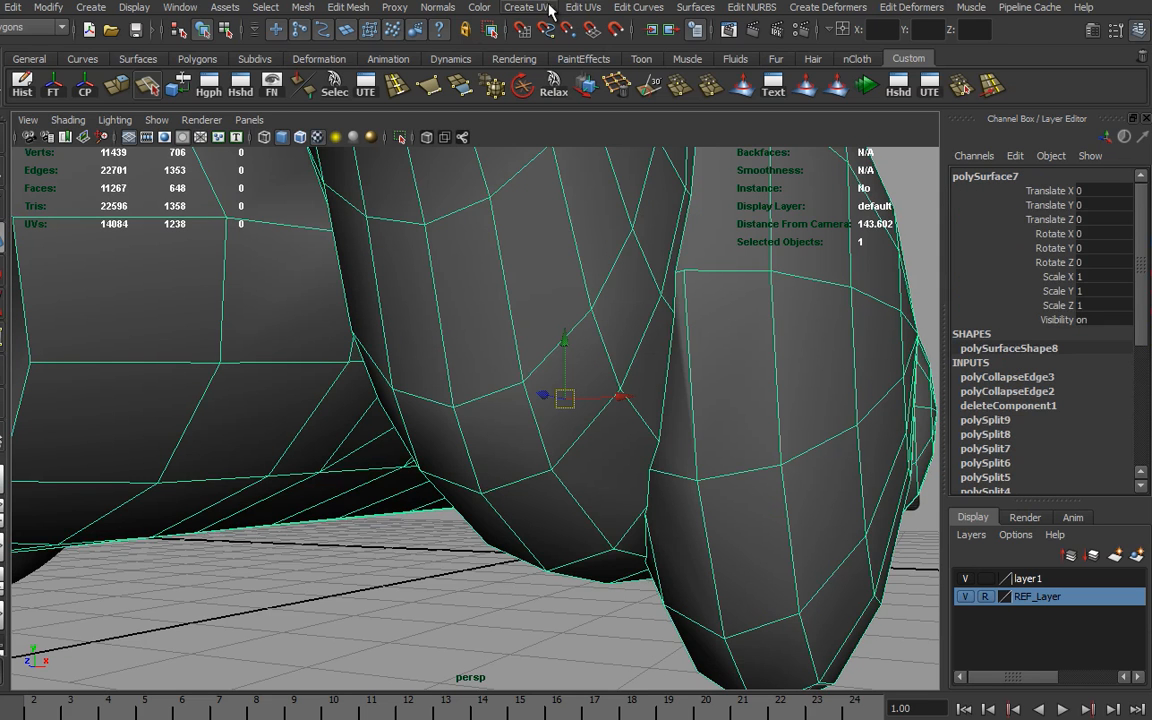
click(345, 7)
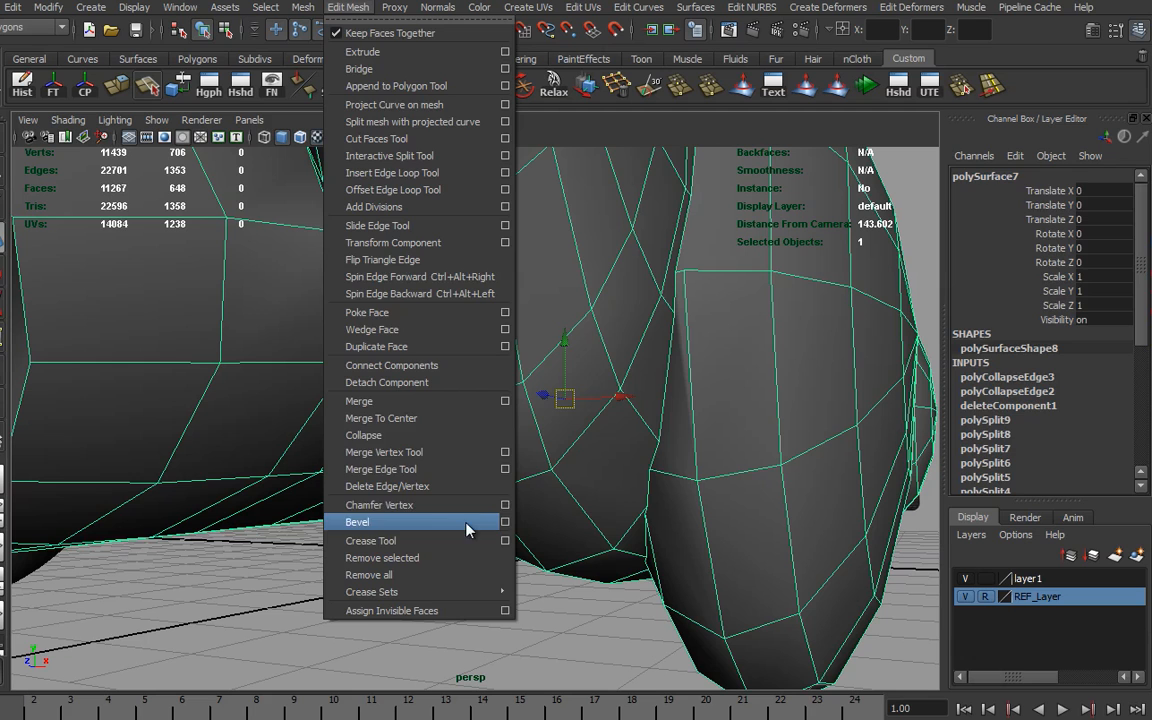
click(420, 457)
drag(650, 466, 679, 455)
alt+right_drag(679, 455, 722, 465)
alt+middle_drag(724, 463, 638, 490)
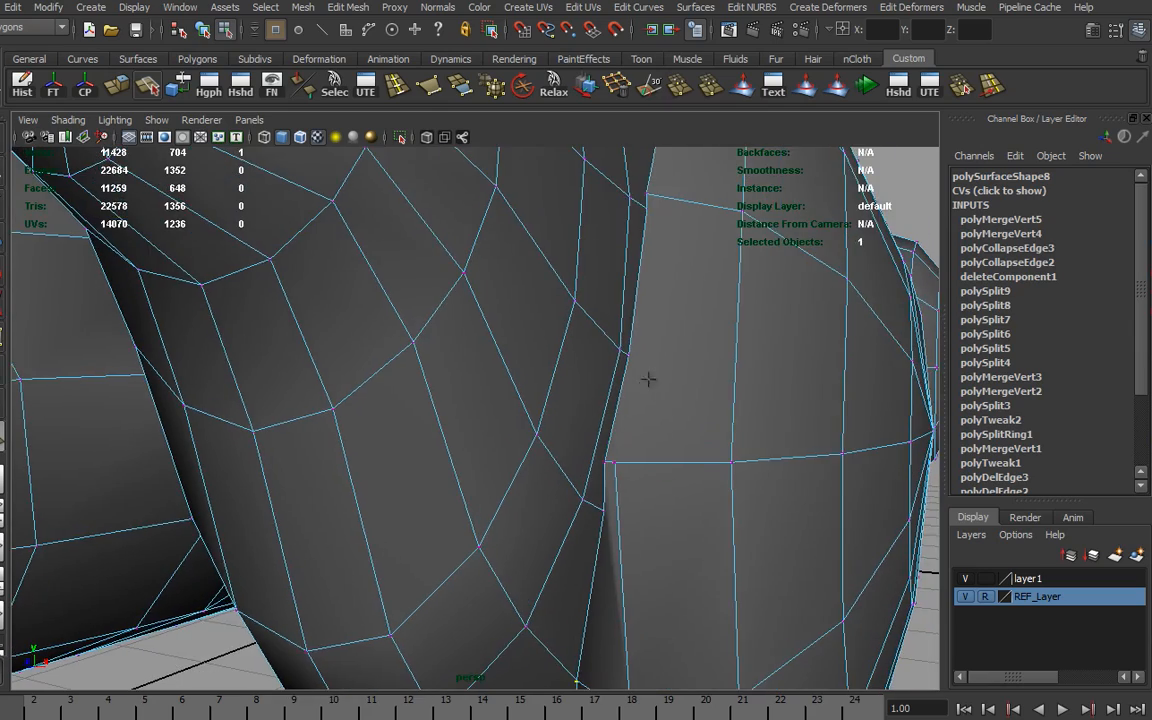
Step: Merge the fender edge's end vertex into the front wheel arch corner vertex midway up the nose-side seam
alt+right_drag(724, 457, 622, 472)
alt+drag(630, 468, 570, 455)
alt+right_drag(345, 466, 412, 474)
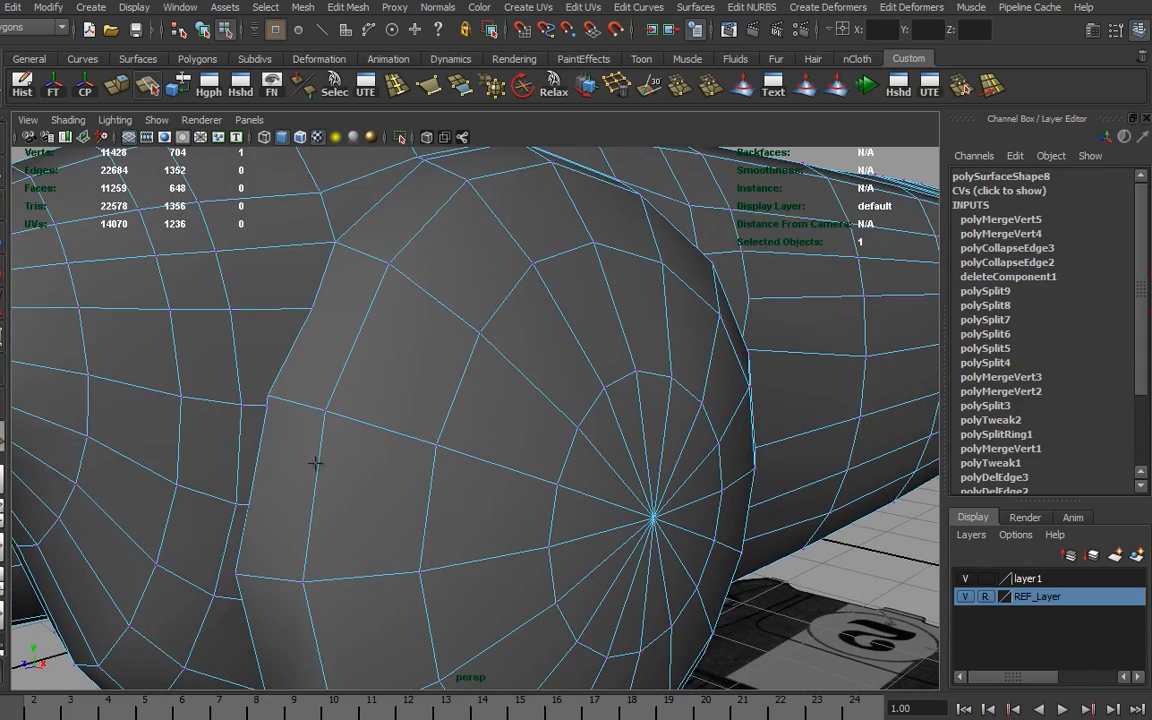
alt+middle_drag(257, 413, 281, 419)
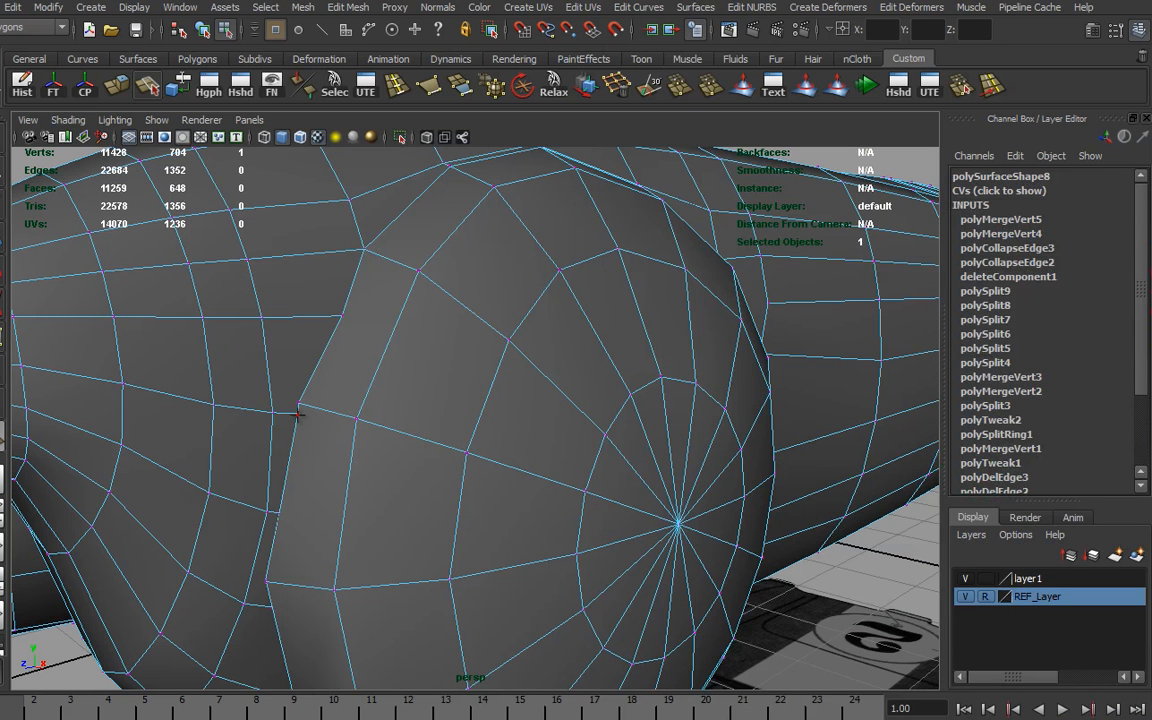
drag(297, 402, 298, 403)
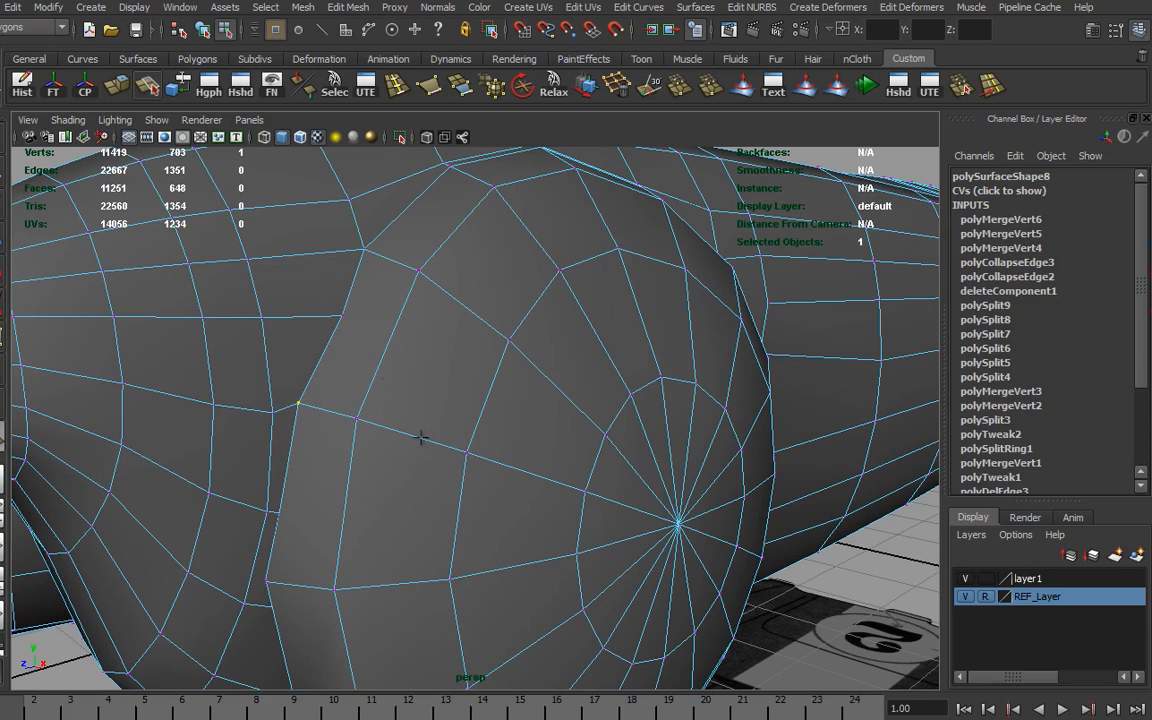
Step: Insert a partial edge ring between two radial edges on the front wheel arch's outer face, on its nose side
alt+right_drag(495, 376, 396, 380)
alt+drag(396, 380, 462, 540)
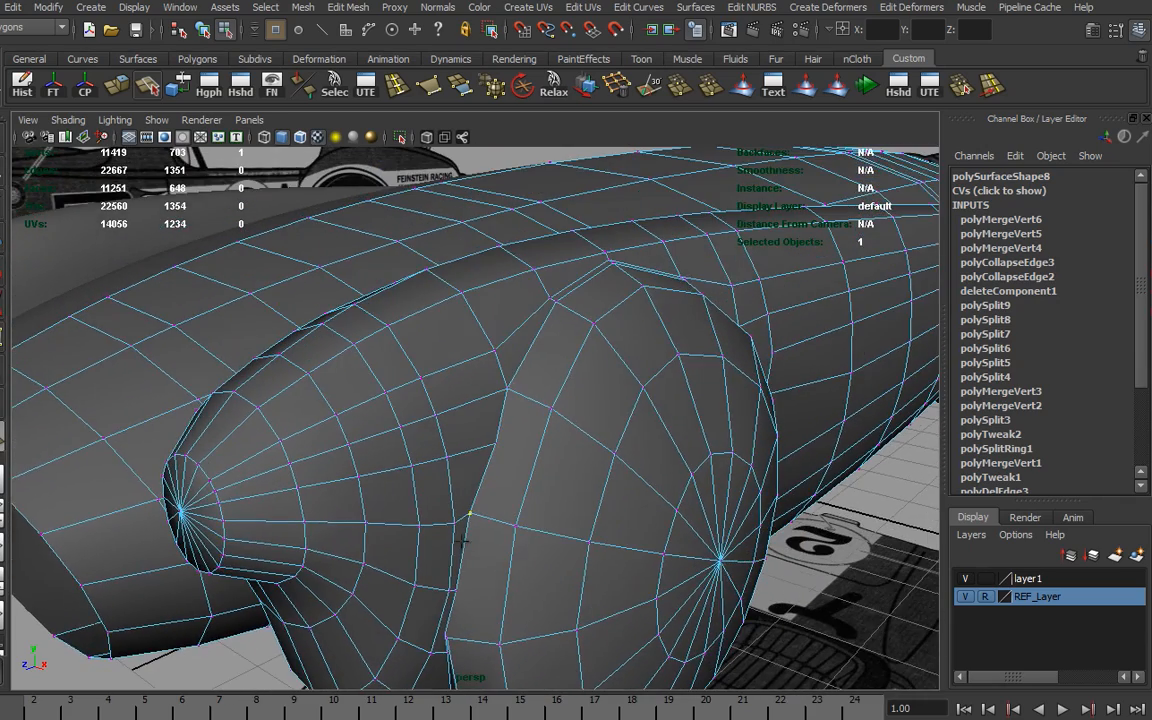
alt+drag(535, 330, 451, 454)
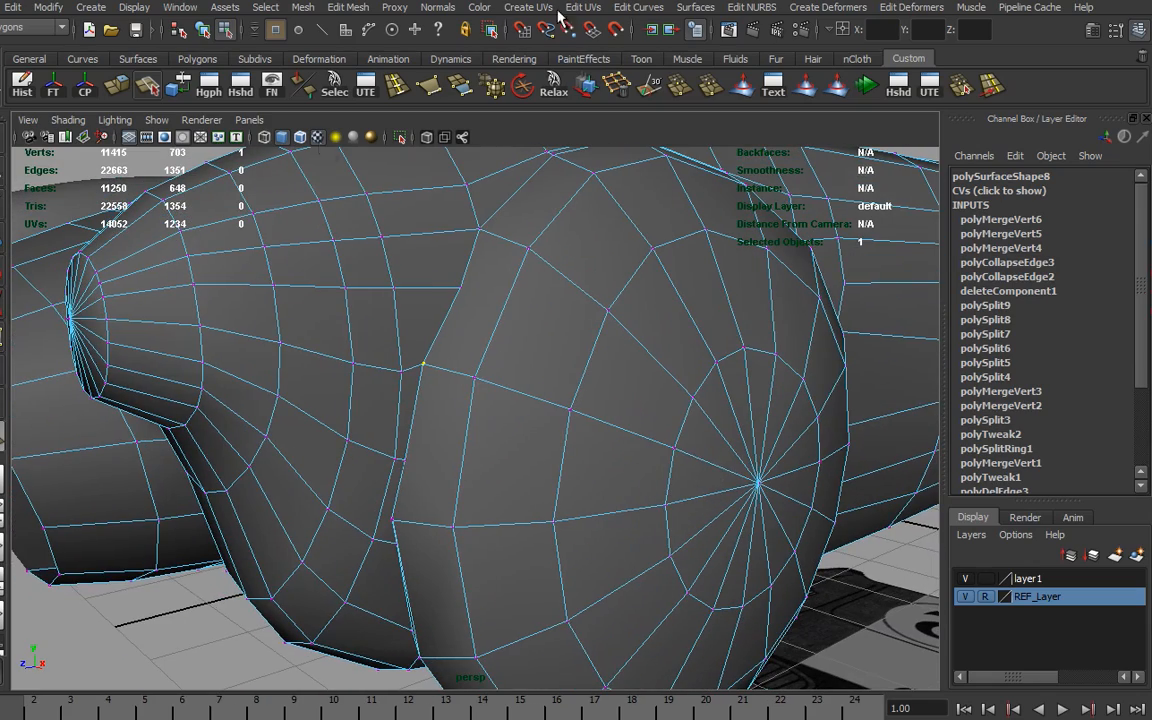
click(397, 86)
drag(463, 471, 470, 477)
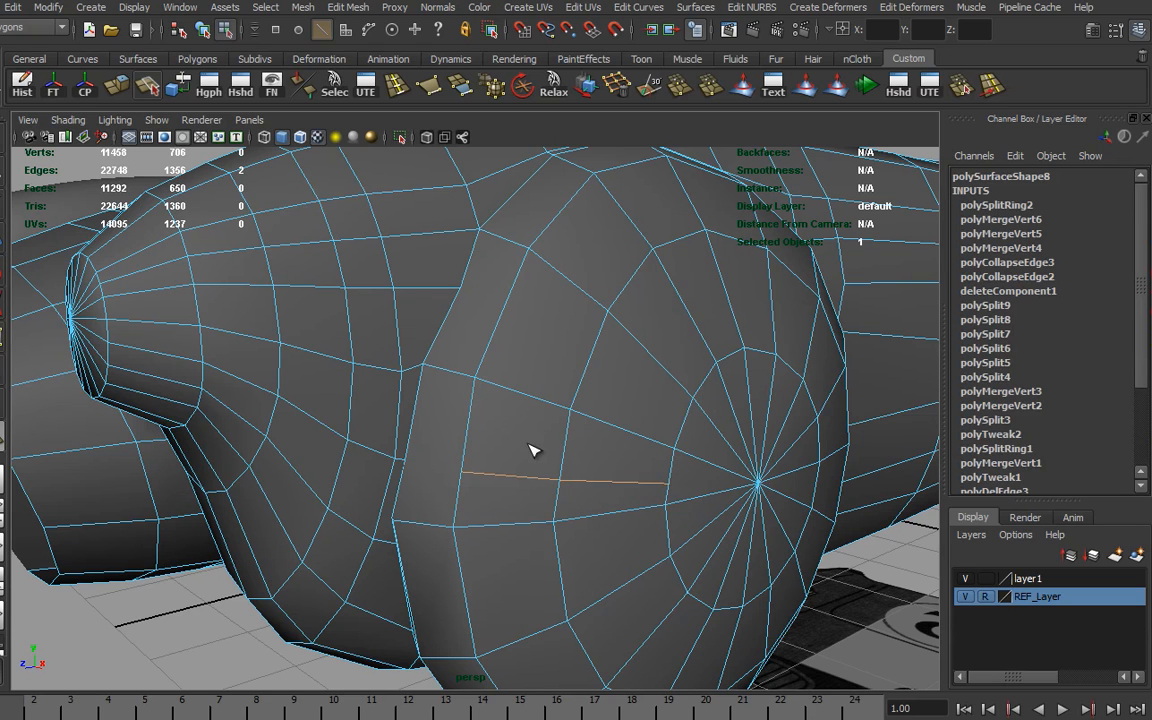
Step: Split the face between the open seam vertex and the end of the partial edge ring on the front wheel arch's nose side
click(145, 84)
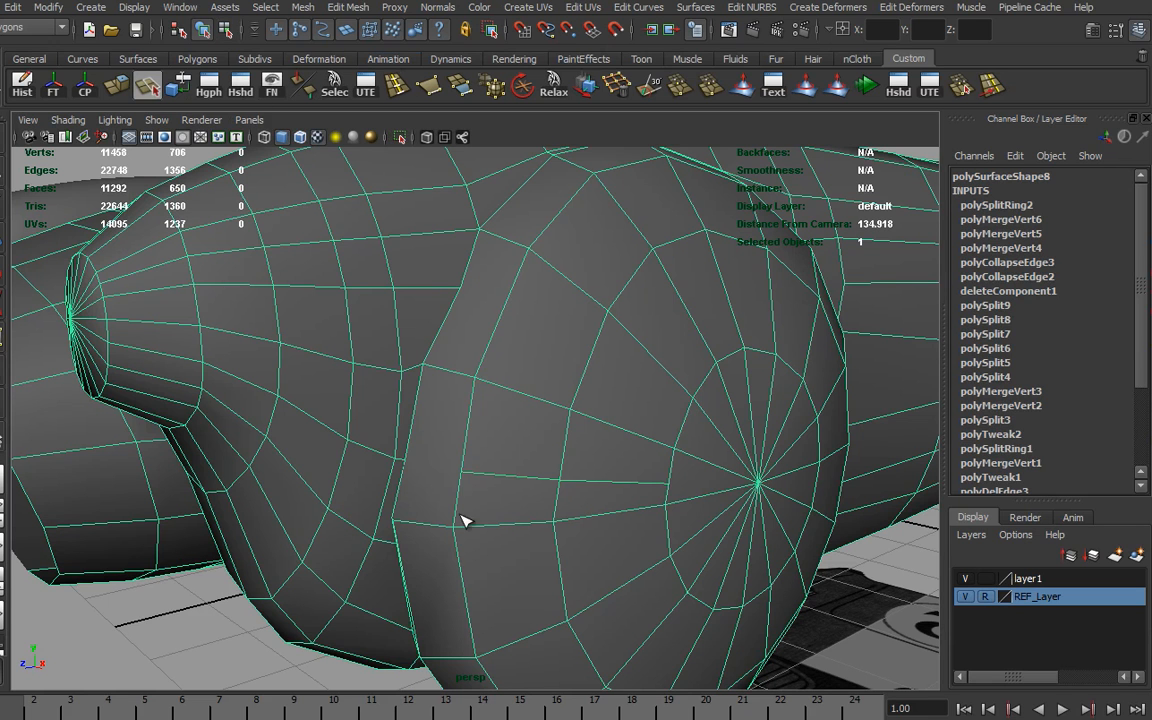
click(405, 458)
click(462, 473)
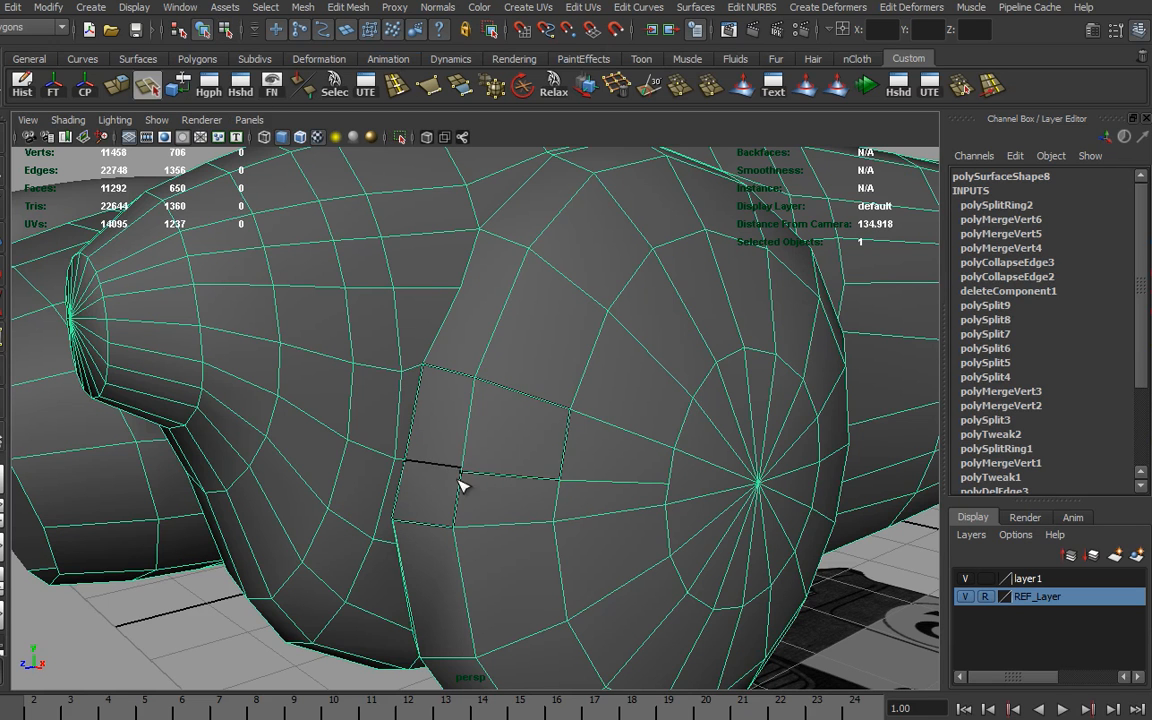
key(Return)
alt+right_drag(533, 487, 458, 491)
alt+drag(458, 491, 496, 503)
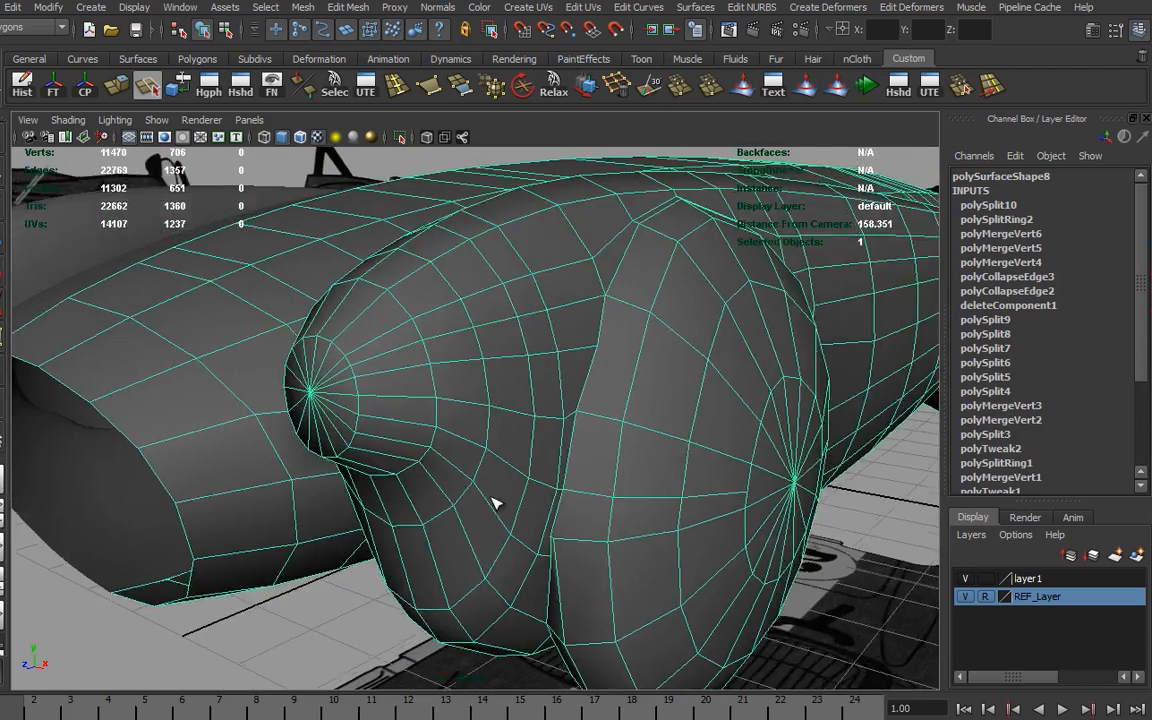
alt+right_drag(496, 503, 208, 474)
alt+drag(208, 474, 233, 459)
alt+right_drag(235, 459, 573, 468)
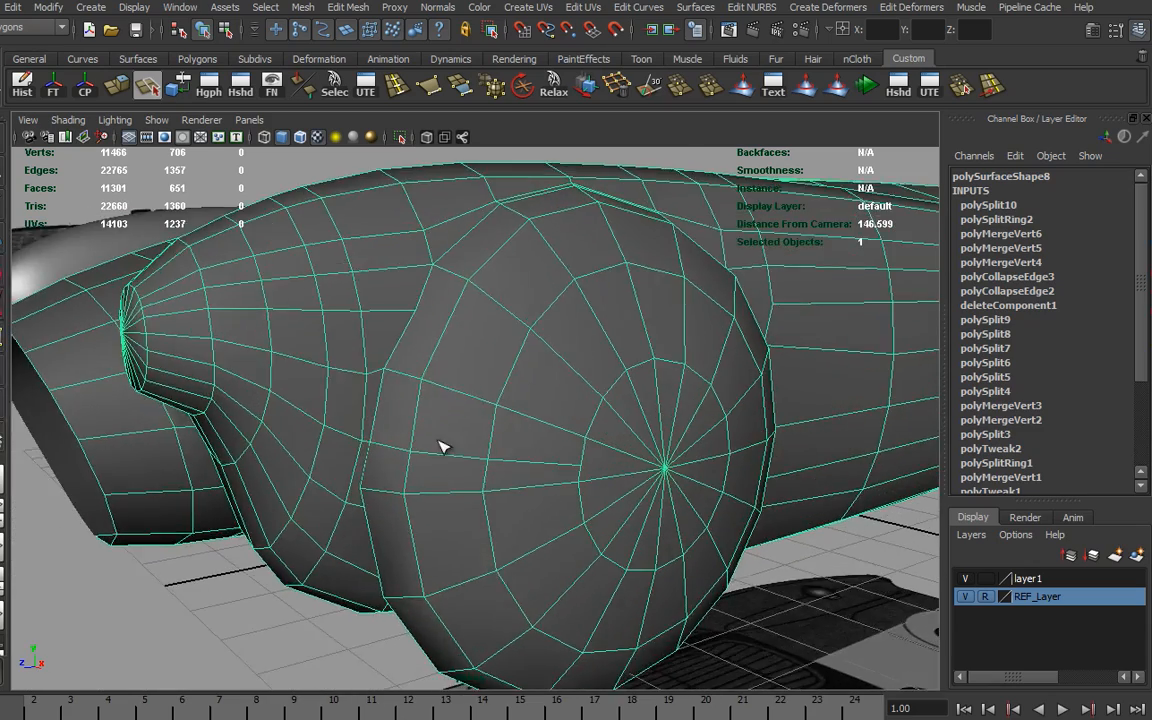
alt+drag(441, 446, 458, 433)
alt+right_drag(458, 433, 551, 457)
mouse_move(549, 457)
alt+mouse_down()
mouse_move(527, 476)
mouse_move(549, 462)
alt+mouse_up()
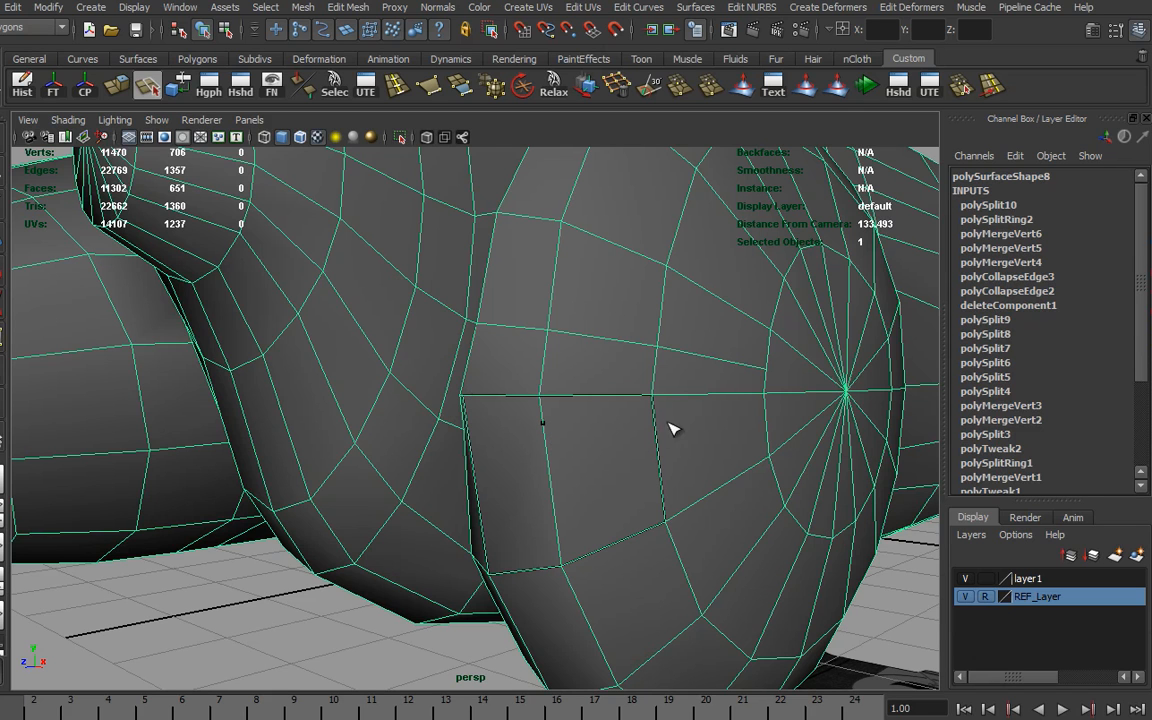
click(401, 90)
click(549, 453)
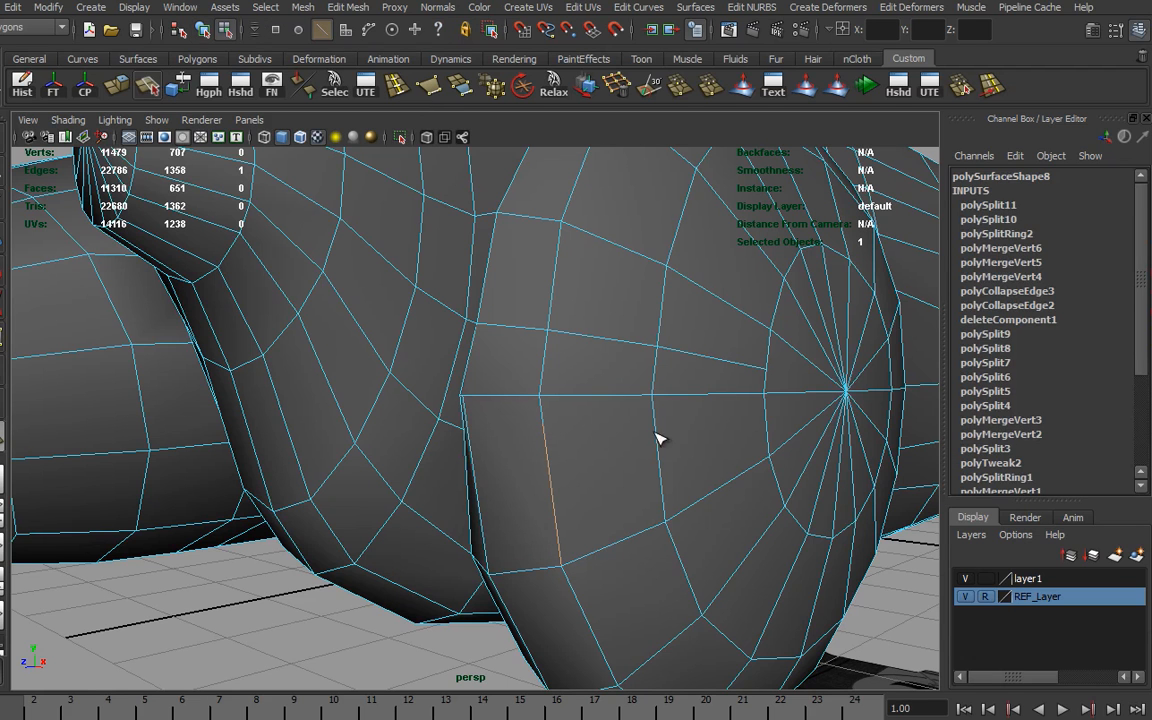
key(Delete)
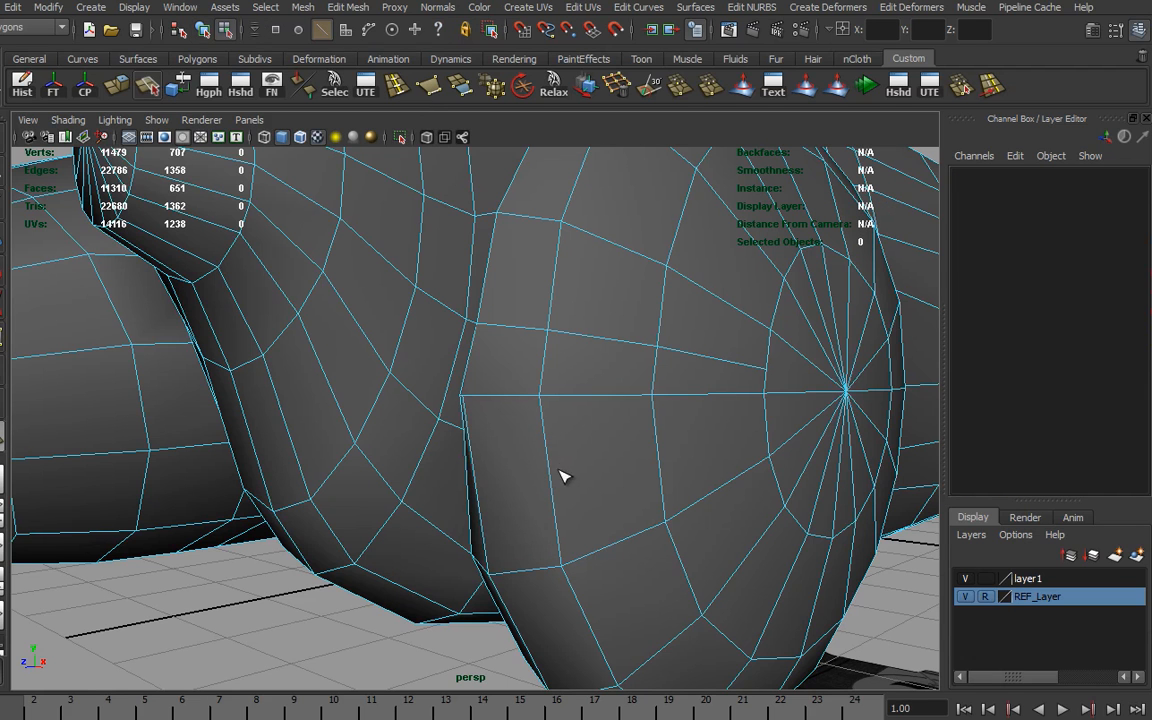
right_drag(561, 464, 495, 464)
click(552, 481)
key(Delete)
Step: Insert a partial edge ring just below the front wheel arch's horizontal spoke on the nose side, and delete the original spoke row above it
click(400, 93)
click(548, 450)
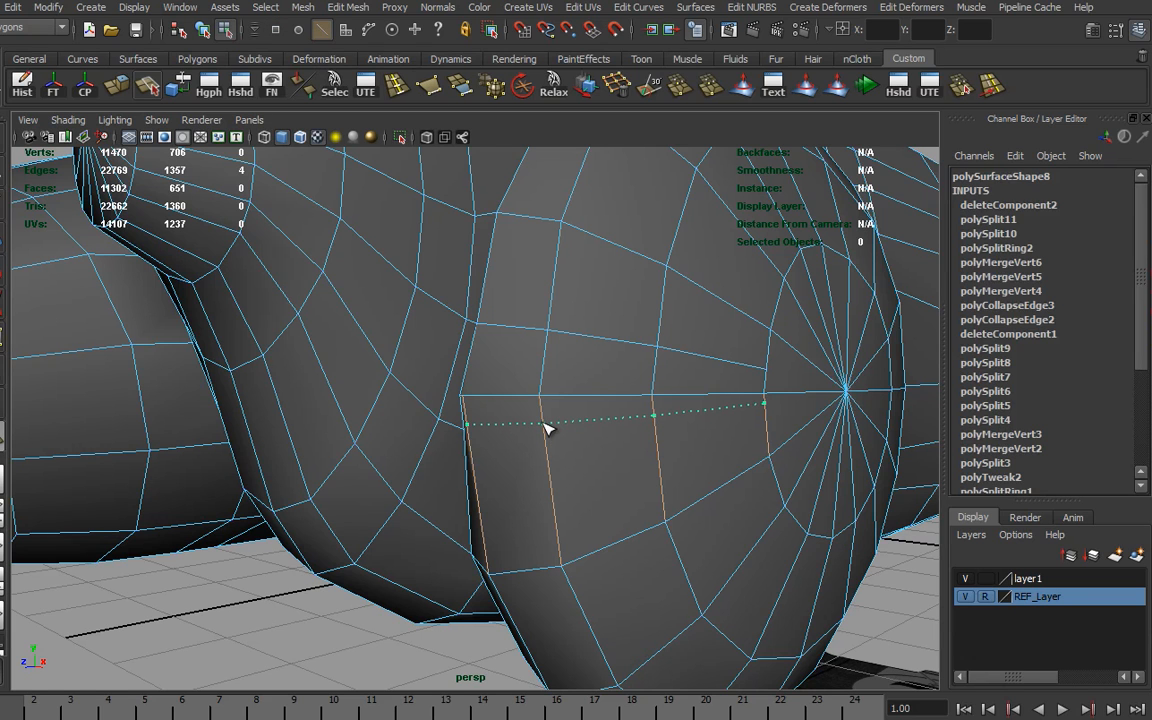
drag(547, 428, 546, 428)
scroll(502, 453, up, 5)
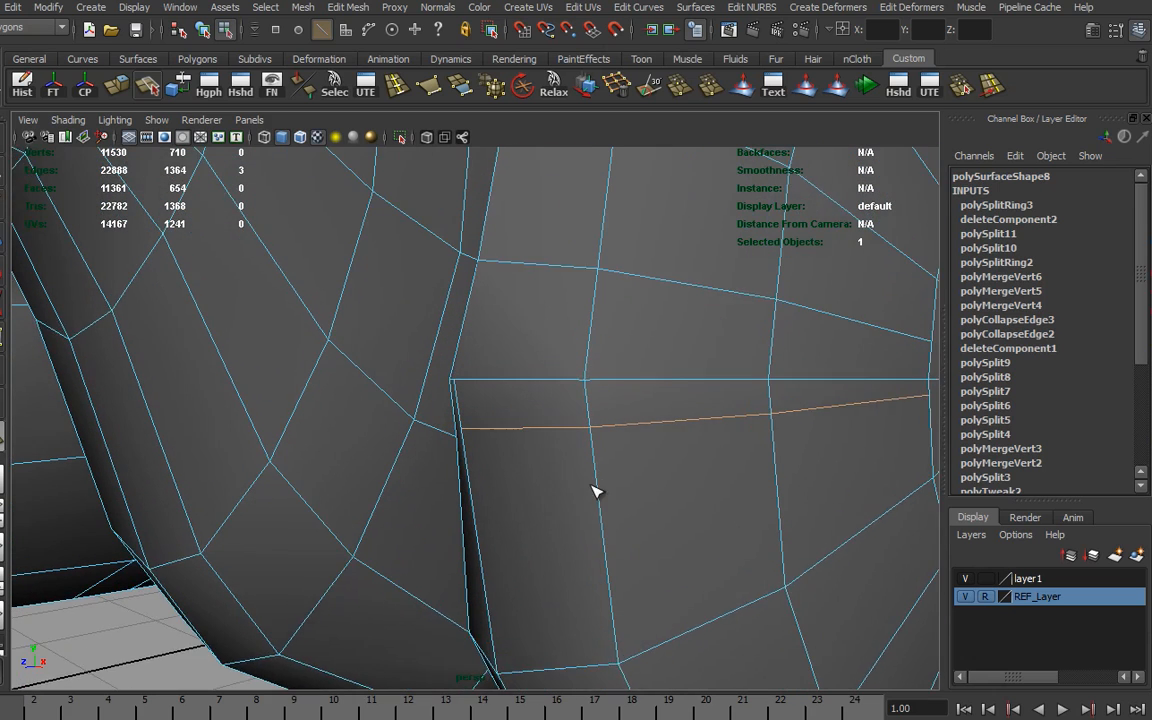
key(w)
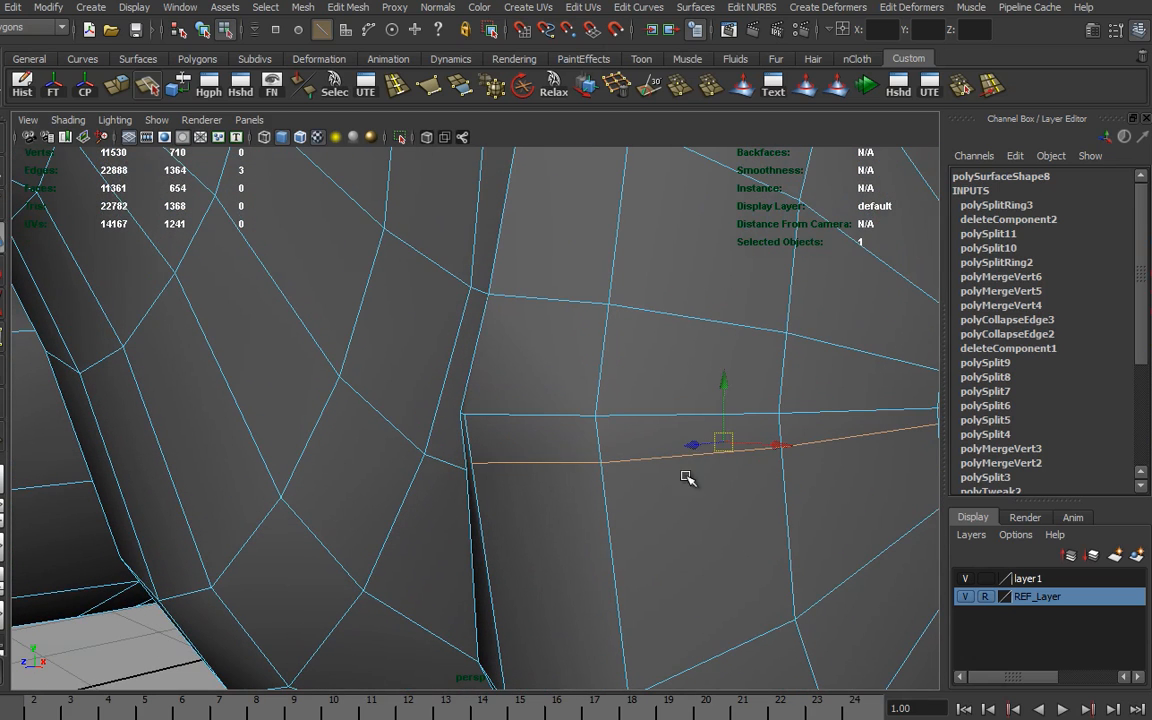
double_click(578, 415)
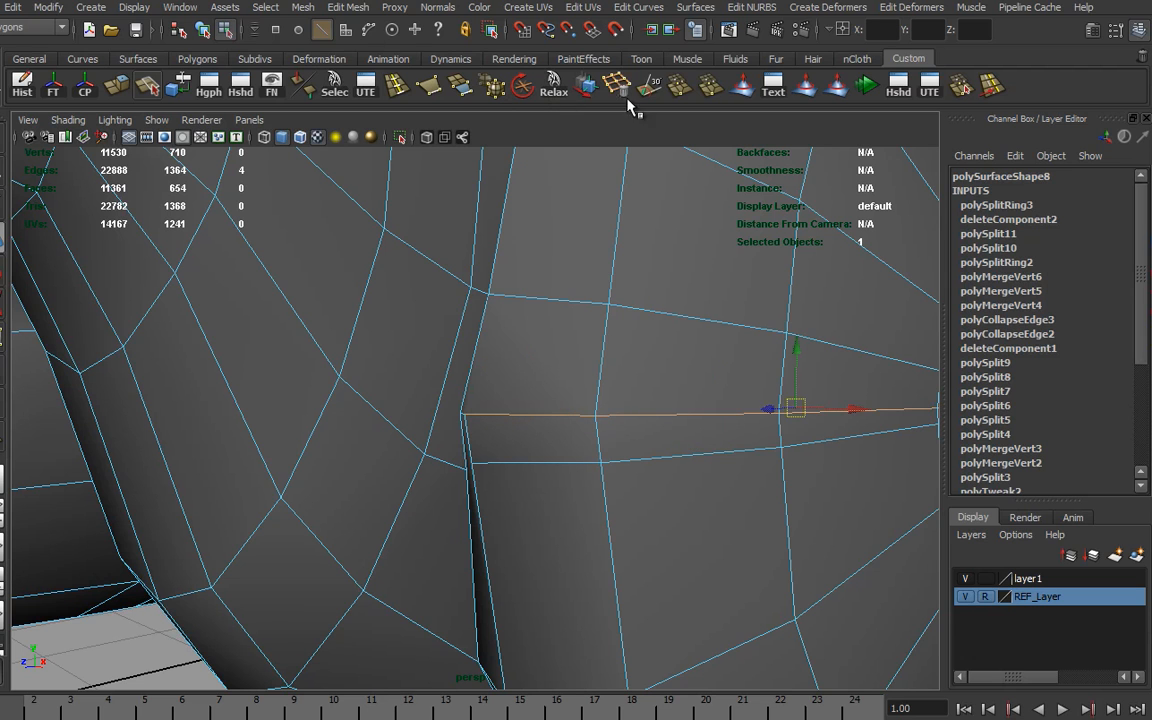
click(586, 88)
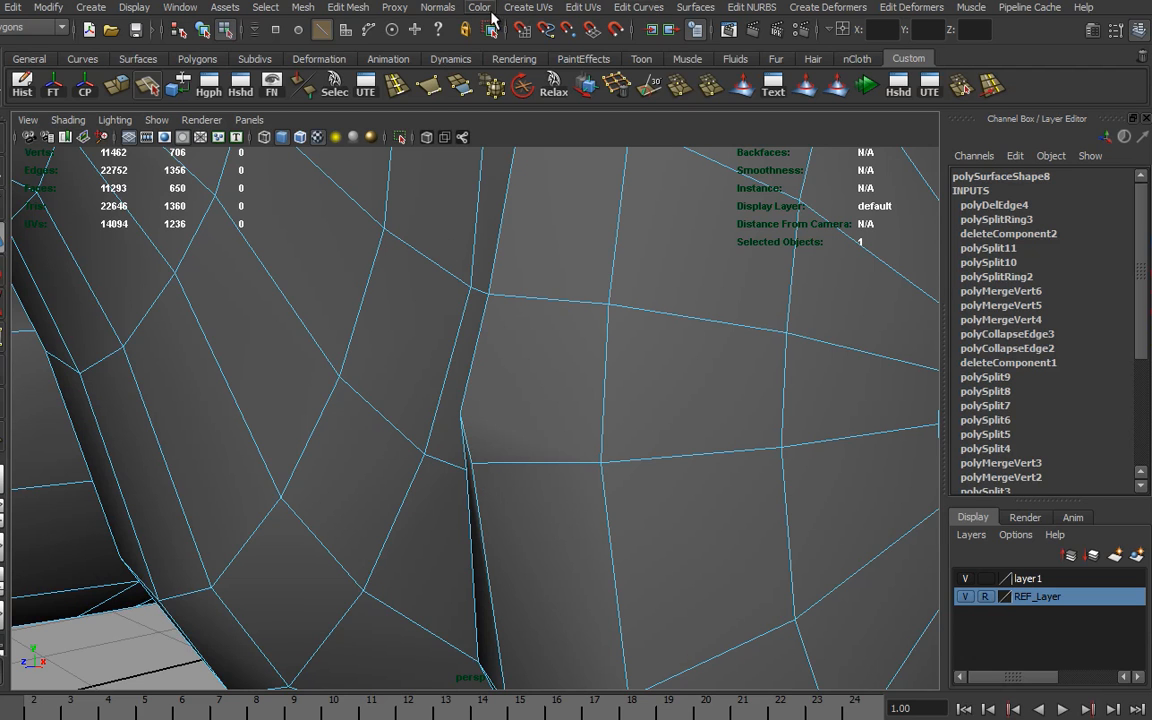
Step: Add the Merge Vertex Tool to the Custom shelf and merge the loose nose-side seam vertices at the new row's end and one corner below
click(348, 8)
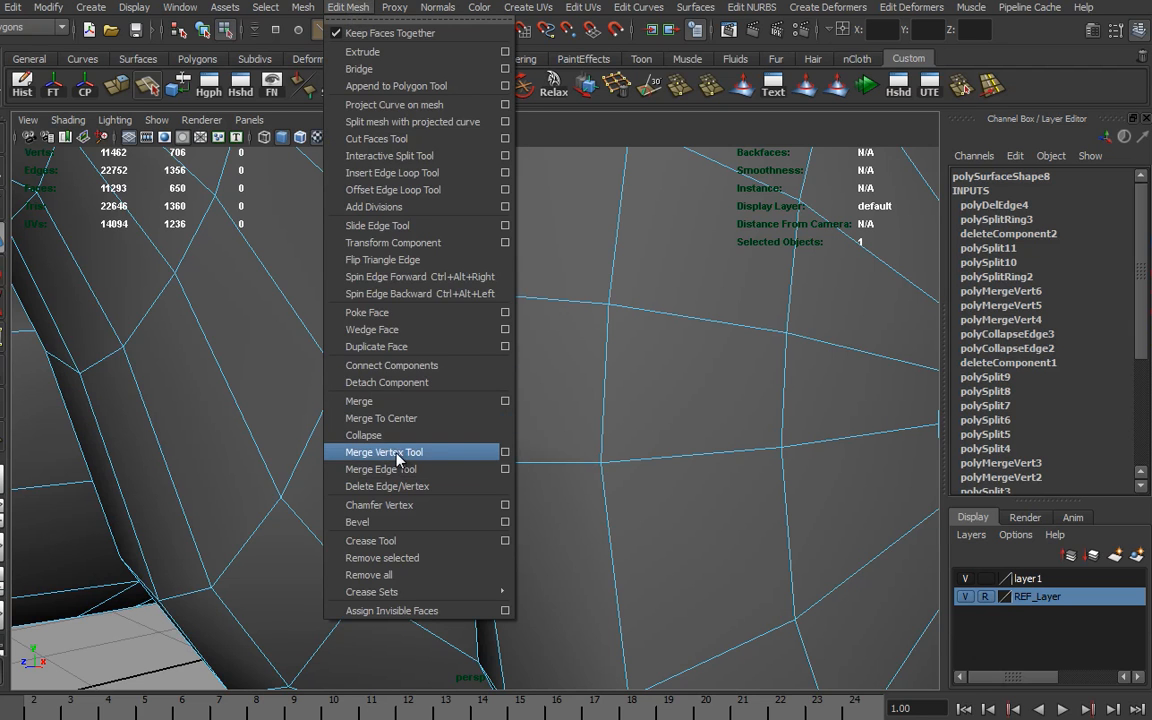
click(641, 557)
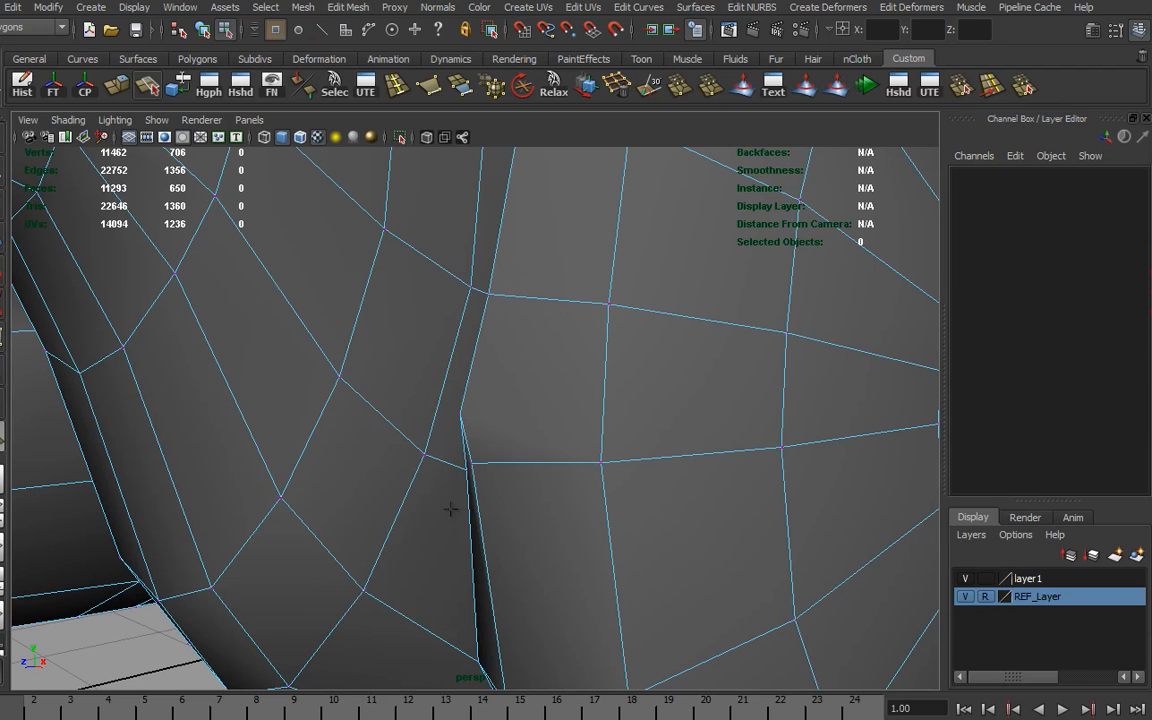
drag(470, 463, 471, 463)
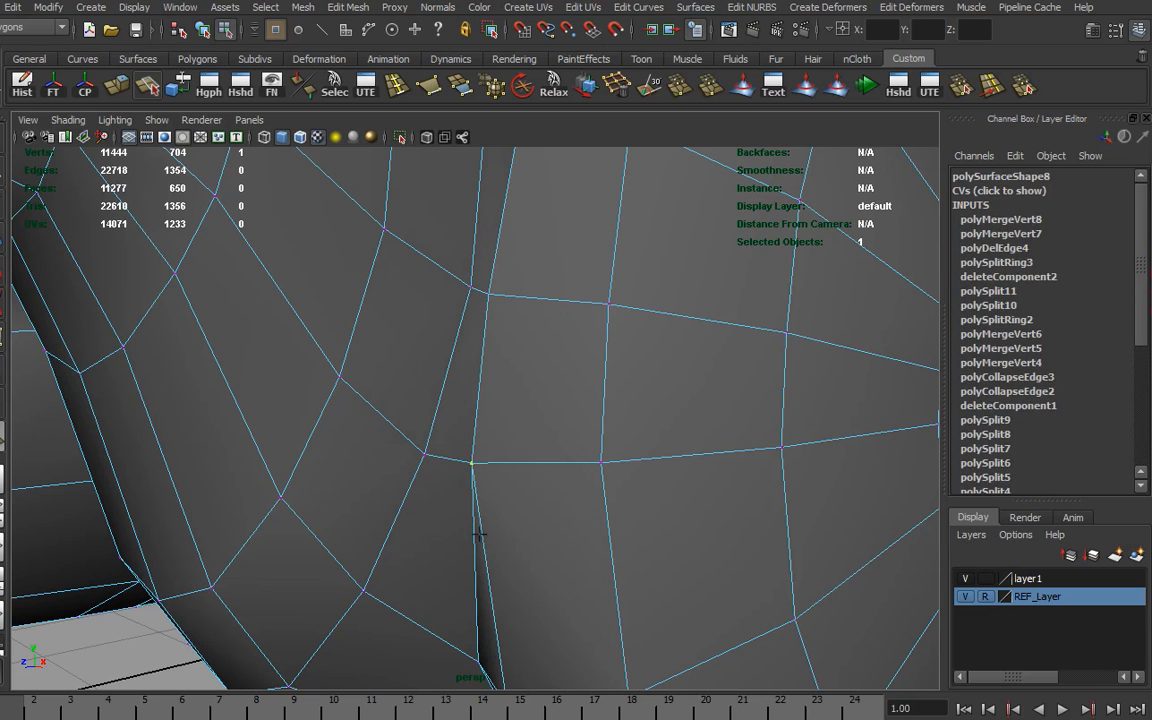
scroll(588, 620, down, 5)
alt+drag(588, 620, 540, 553)
scroll(540, 553, up, 5)
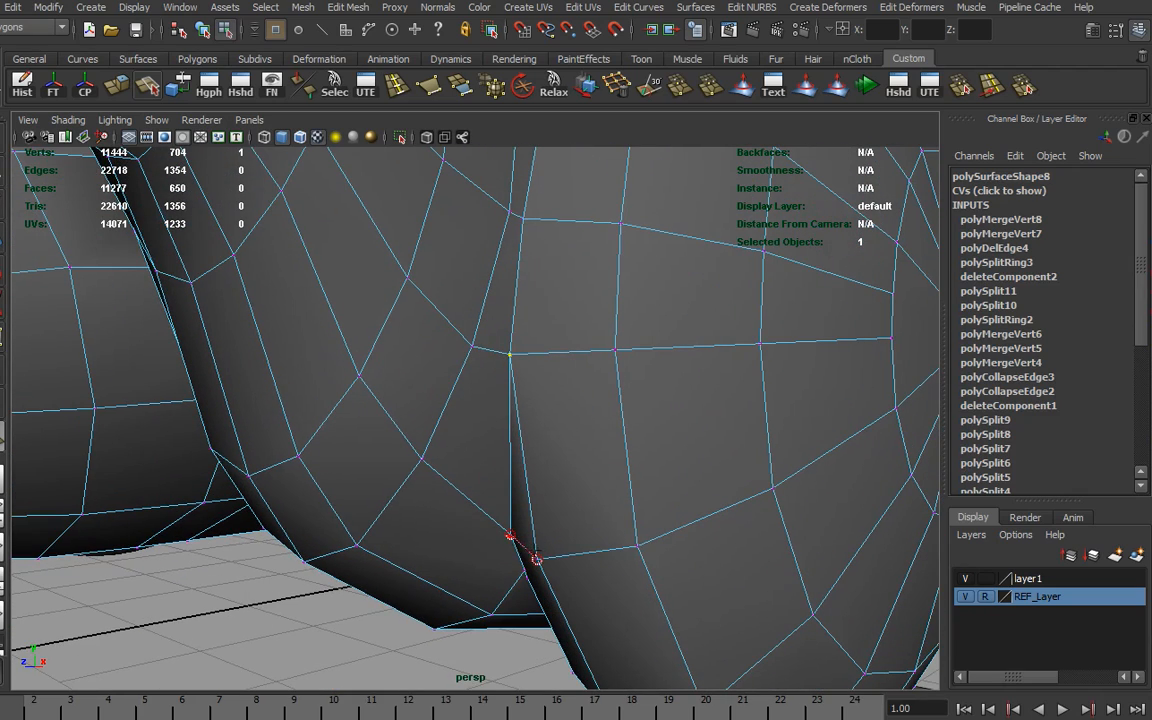
drag(536, 558, 536, 558)
Step: Examine the edge flow around the front fender's rounded headlight bulge and its seam with the wheel arch
scroll(536, 558, down, 5)
alt+drag(756, 509, 381, 504)
scroll(470, 341, up, 2)
mouse_move(633, 562)
alt+mouse_down()
mouse_move(761, 553)
mouse_move(640, 537)
mouse_move(419, 553)
mouse_move(645, 560)
alt+mouse_up()
alt+drag(481, 535, 696, 517)
alt+drag(617, 415, 580, 414)
alt+drag(629, 410, 639, 340)
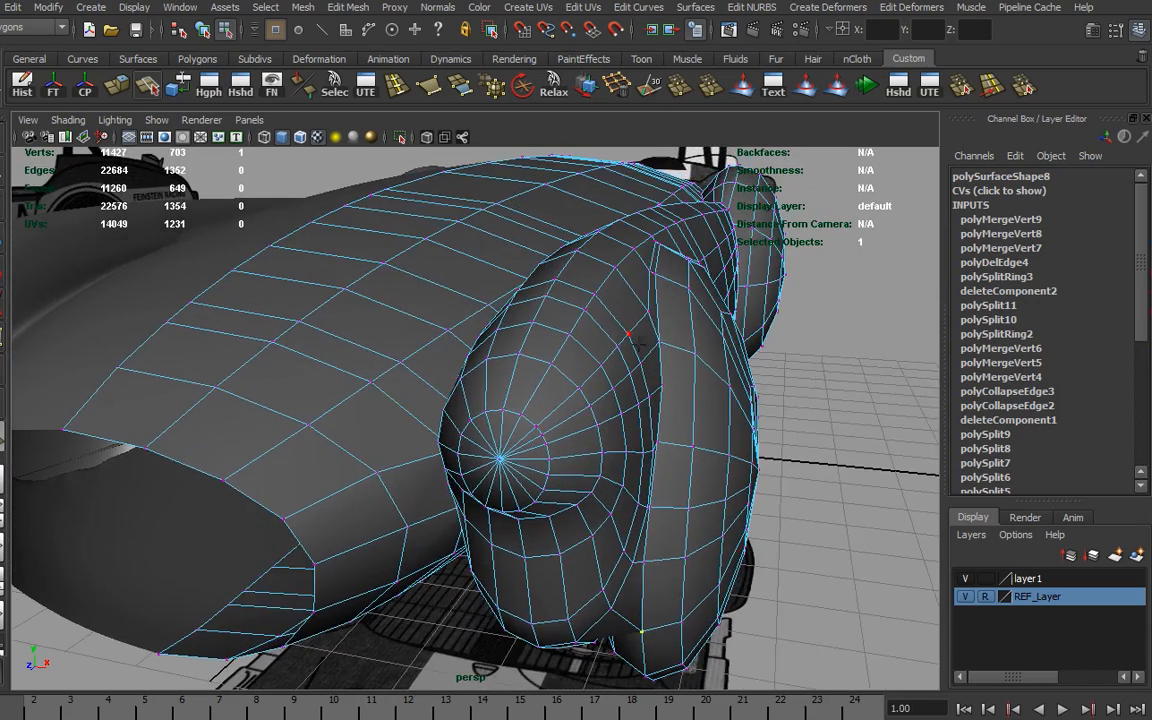
alt+drag(639, 292, 562, 464)
alt+drag(563, 404, 676, 386)
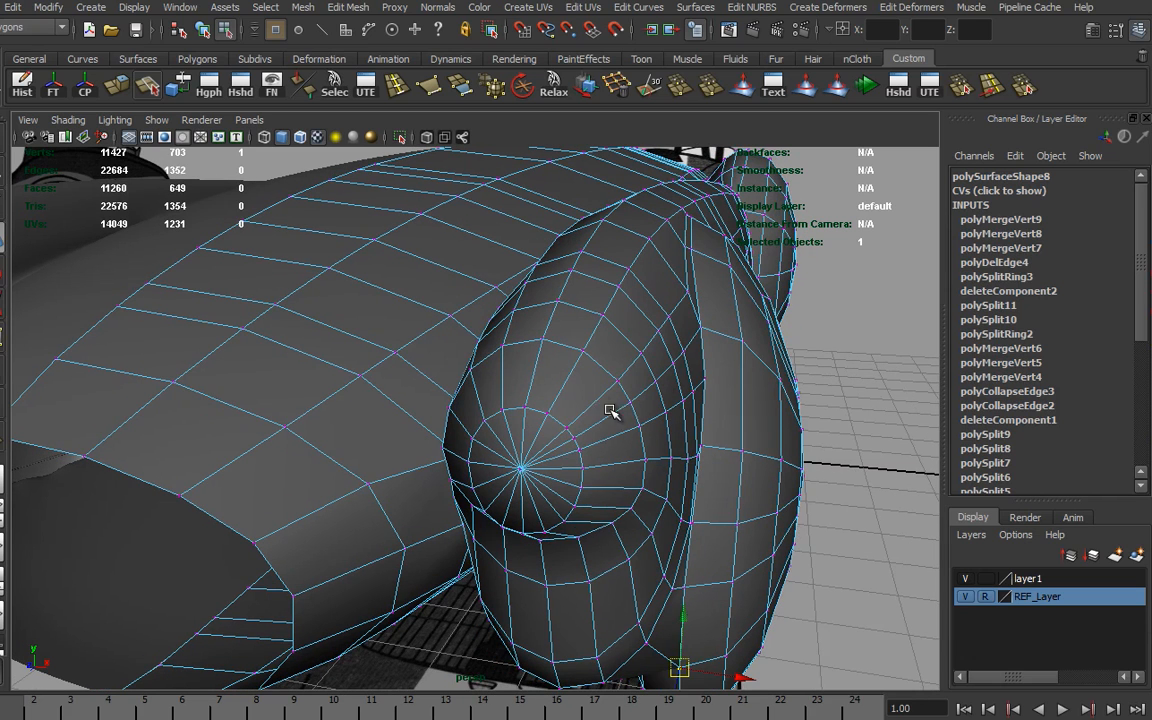
Step: Slide the diagonal radial edge row on the headlight bulge slightly upward with the Slide Edge Tool, excluding the segment at the pole
right_drag(625, 375, 630, 330)
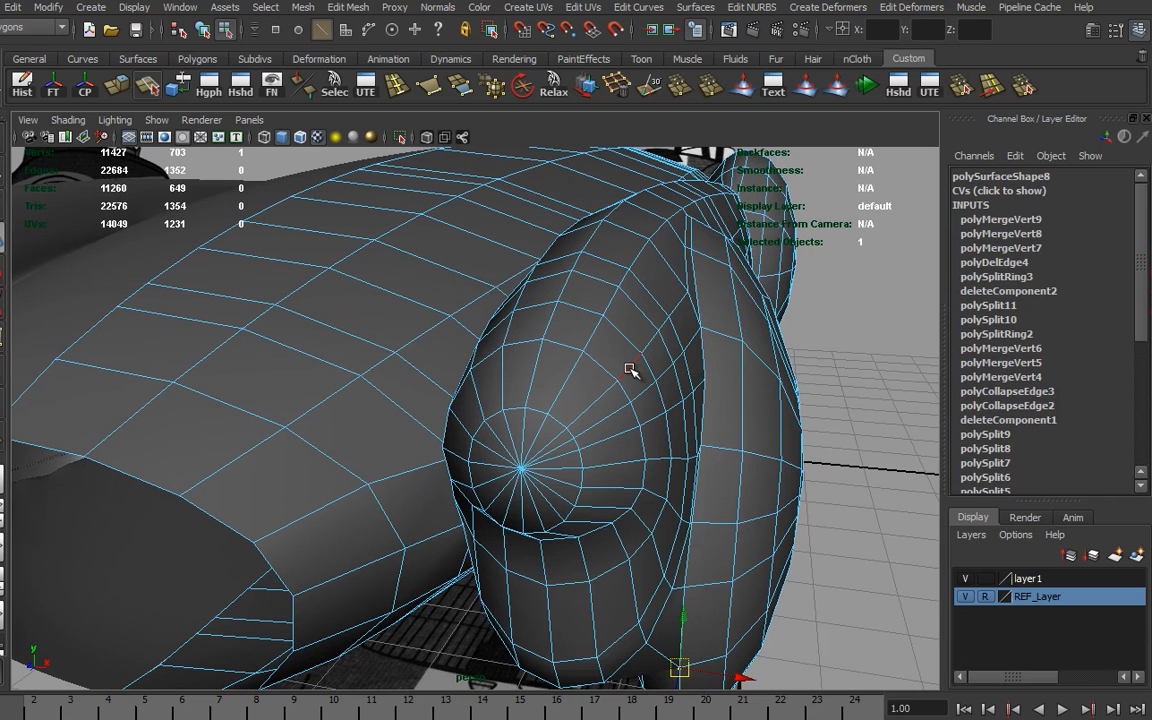
double_click(629, 369)
ctrl+click(711, 268)
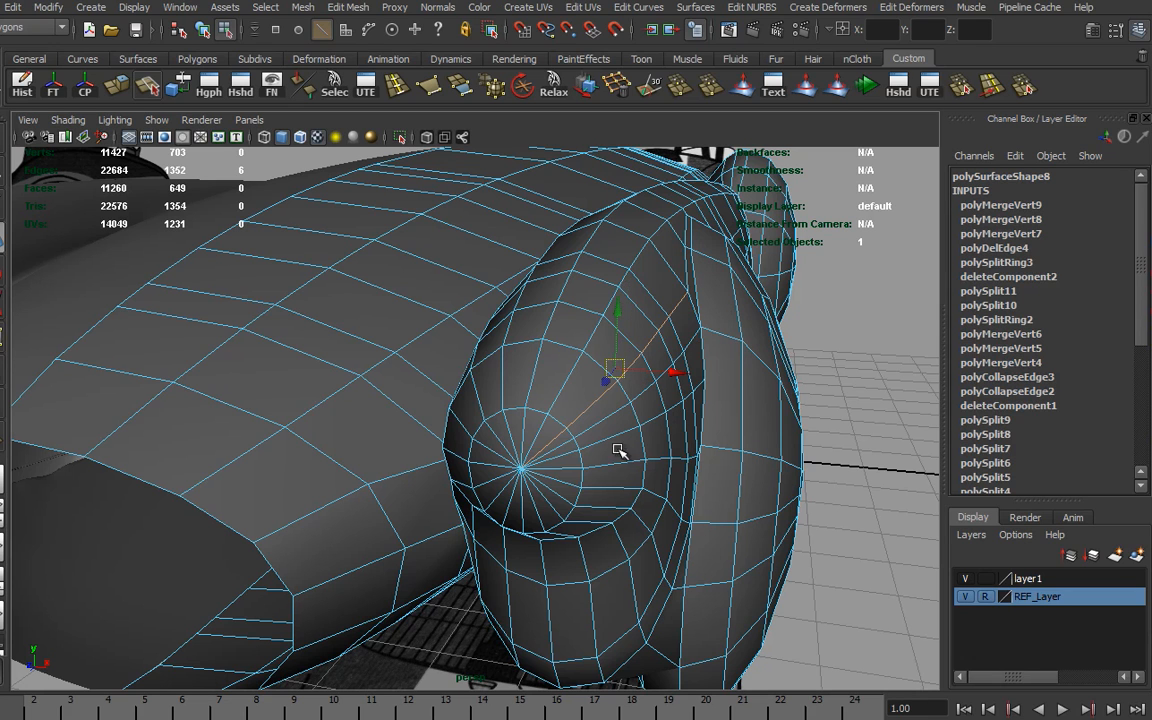
ctrl+click(540, 452)
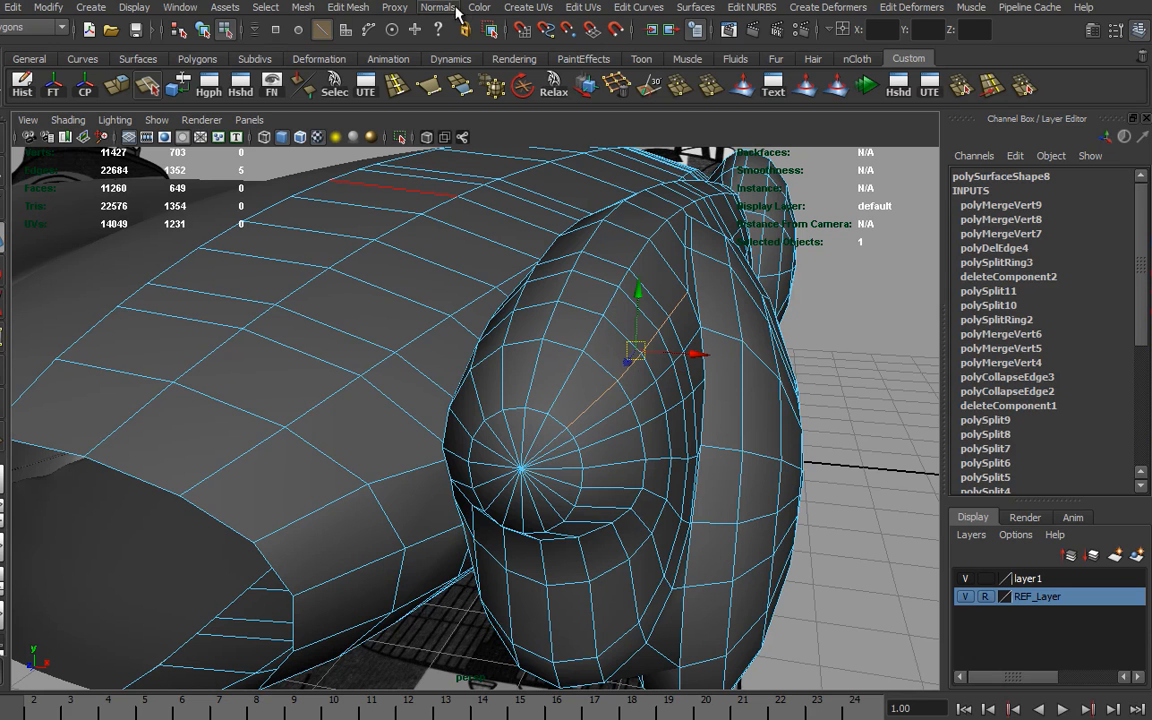
click(348, 7)
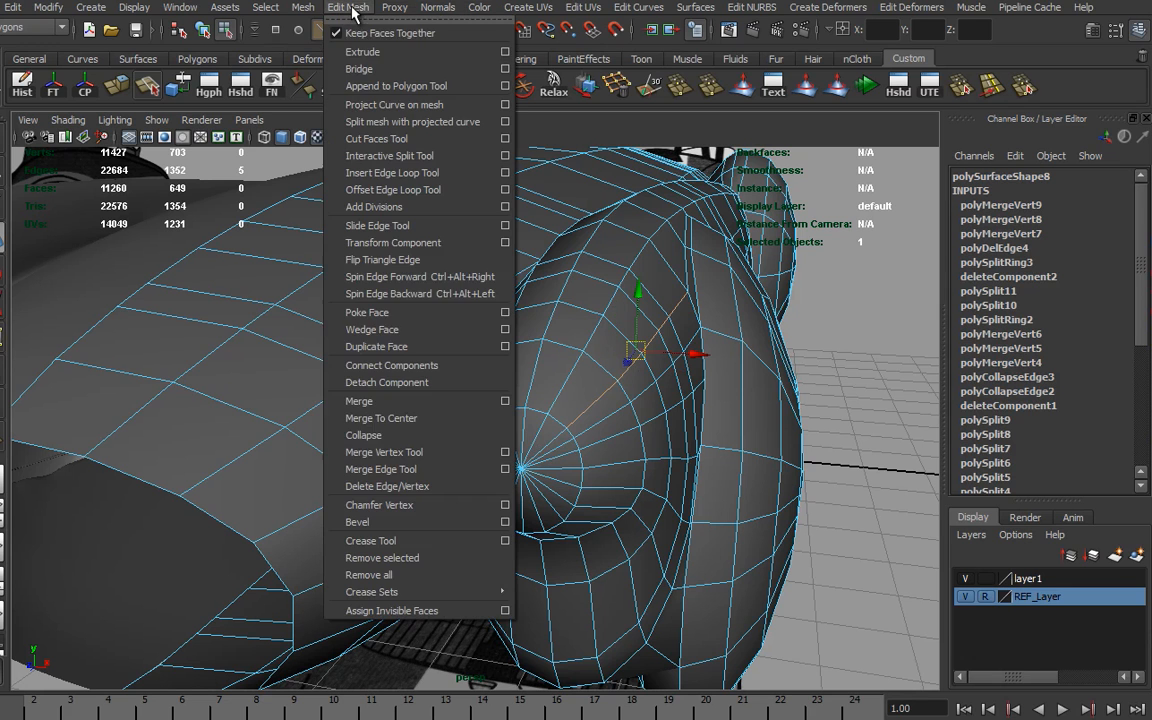
click(386, 226)
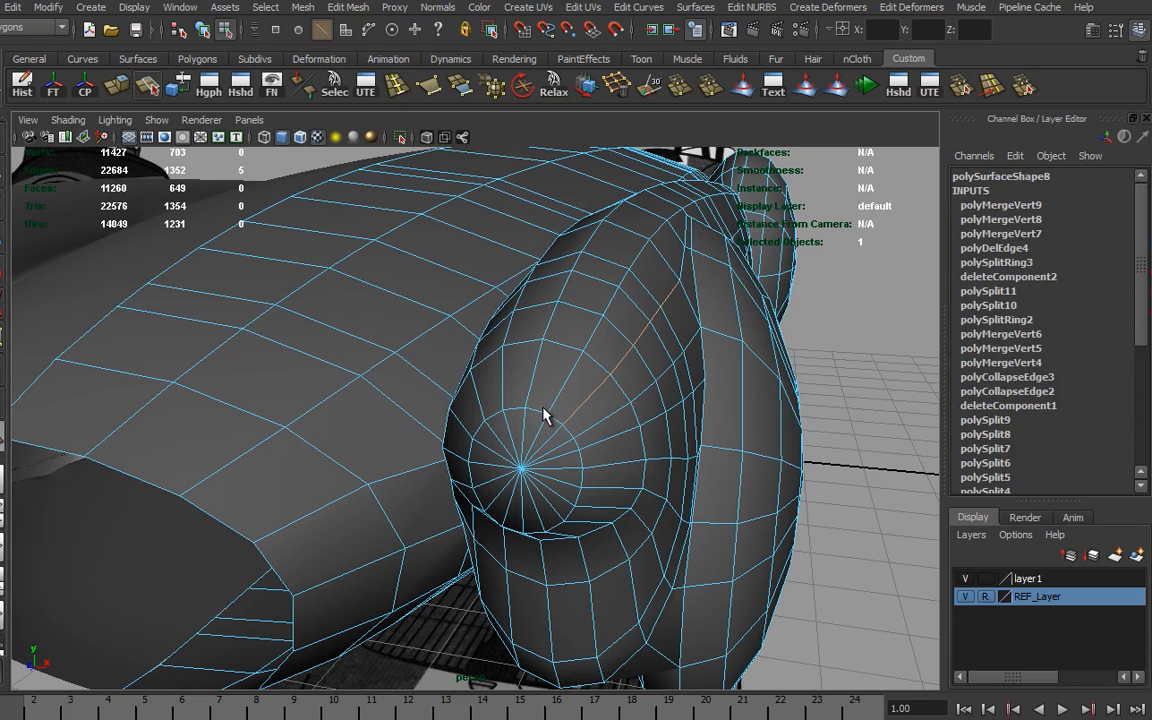
Step: Merge the side panel's edge-row end vertex with the rear wheel arch corner midway up its forward seam
alt+drag(681, 355, 538, 417)
alt+drag(665, 439, 501, 455)
alt+right_drag(501, 455, 194, 443)
alt+middle_drag(194, 443, 496, 411)
alt+drag(496, 411, 516, 398)
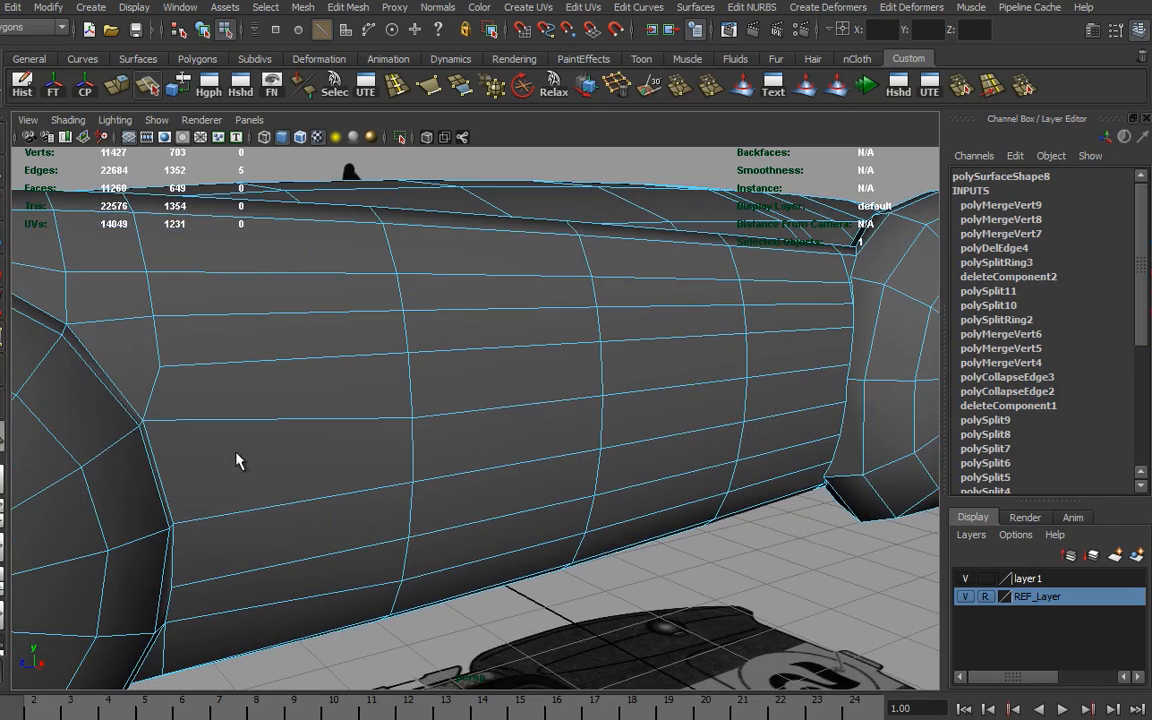
alt+middle_drag(730, 419, 519, 474)
alt+right_drag(519, 474, 845, 476)
alt+middle_drag(845, 476, 660, 413)
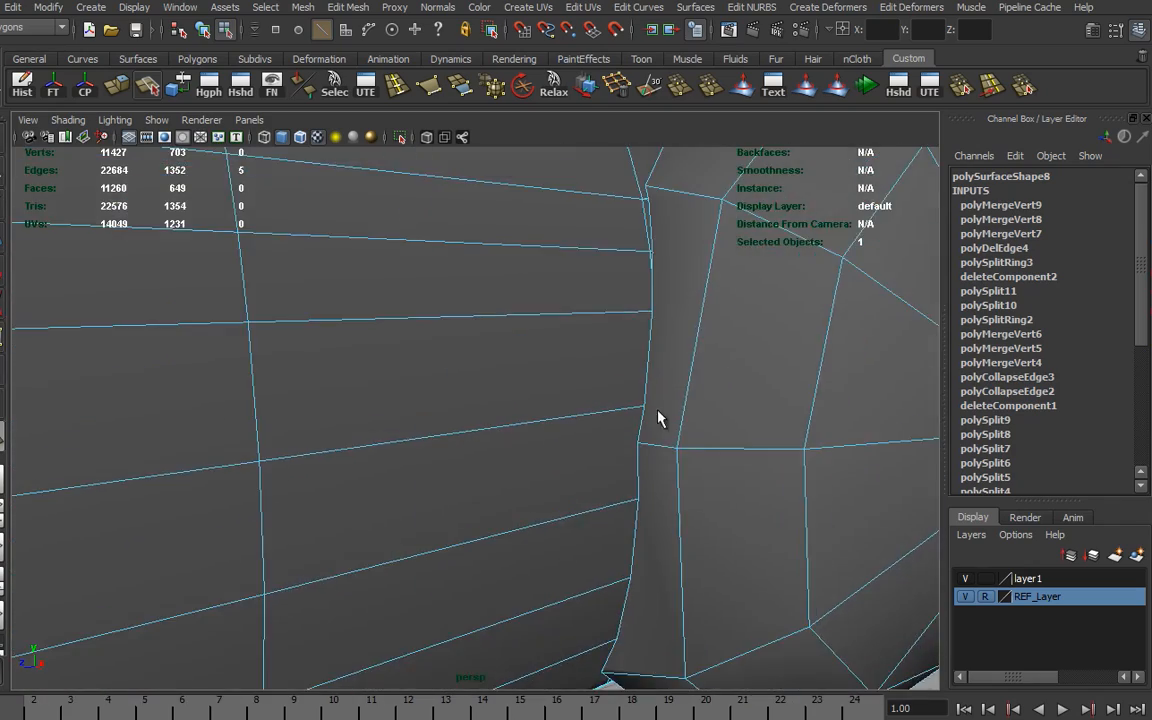
click(1022, 87)
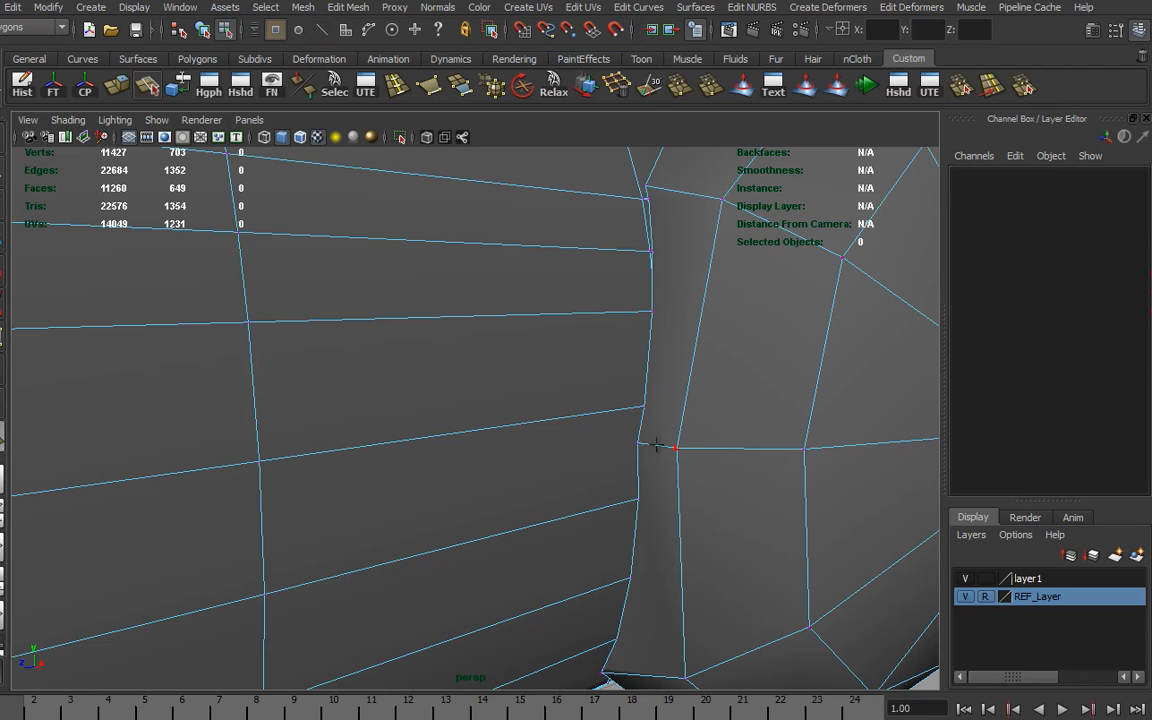
drag(638, 428, 637, 436)
Step: Merge the remaining doubled and stray vertices along the upper part of the rear wheel arch's forward seam
alt+middle_drag(662, 355, 649, 430)
alt+right_drag(632, 371, 712, 386)
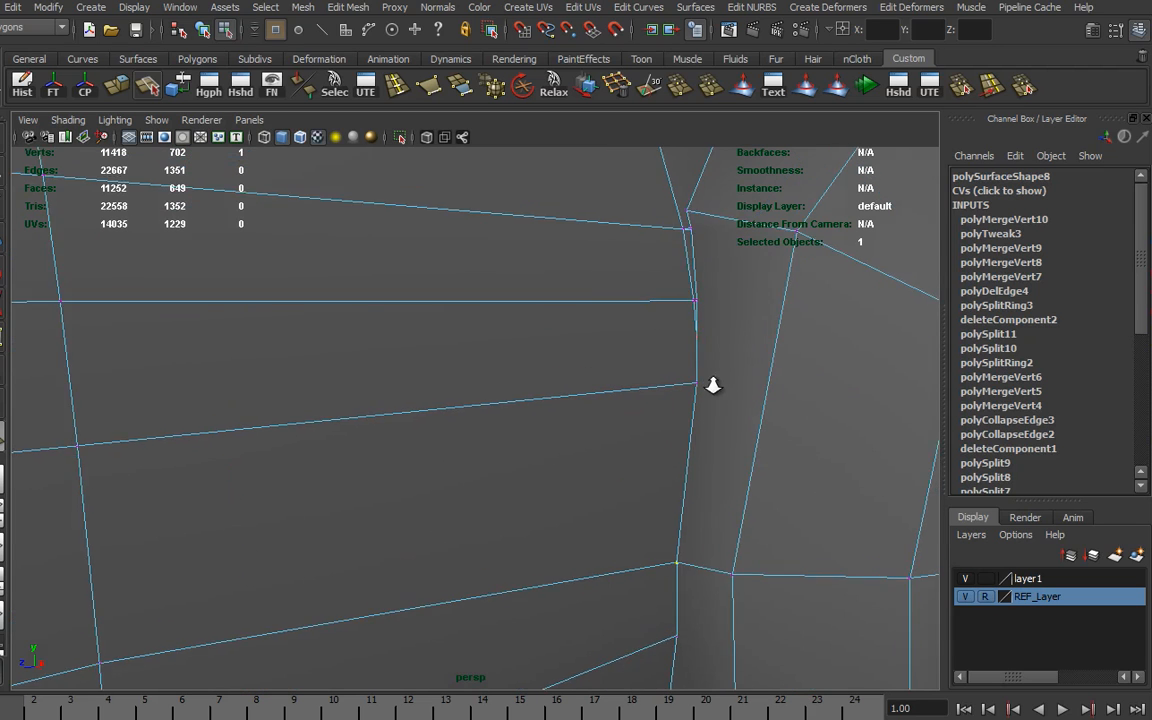
alt+middle_drag(730, 358, 612, 440)
alt+right_drag(612, 440, 755, 463)
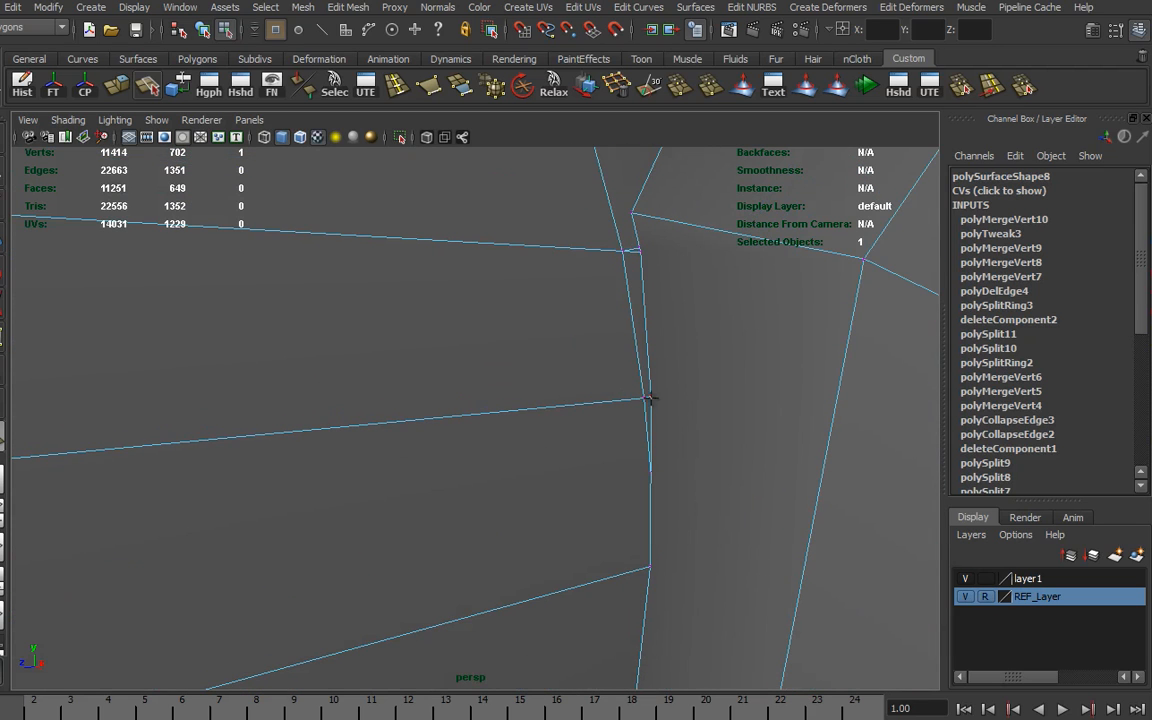
mouse_move(645, 398)
mouse_down()
mouse_move(654, 400)
mouse_move(644, 399)
mouse_up()
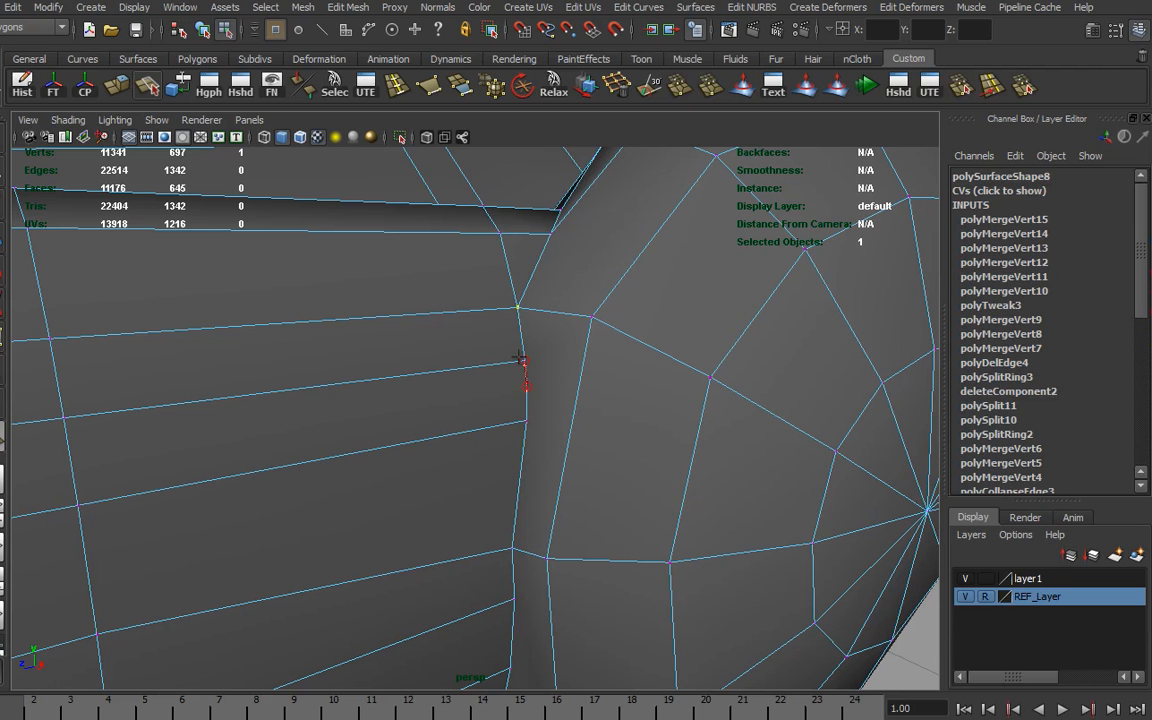
drag(520, 360, 523, 361)
Step: Delete the horizontal edge row through the upper middle of the side panel, between the front and rear wheel arches
alt+right_drag(615, 471, 302, 470)
alt+middle_drag(345, 461, 600, 440)
alt+right_drag(590, 440, 360, 440)
alt+middle_drag(365, 440, 460, 420)
alt+drag(460, 421, 441, 493)
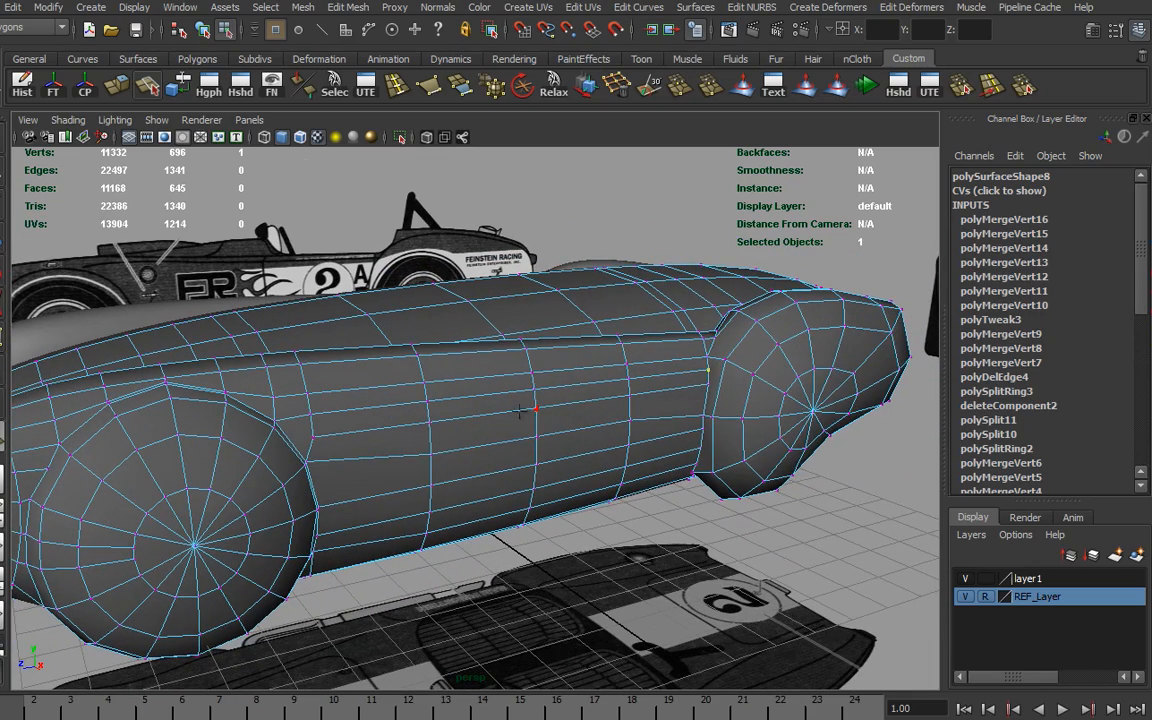
key(w)
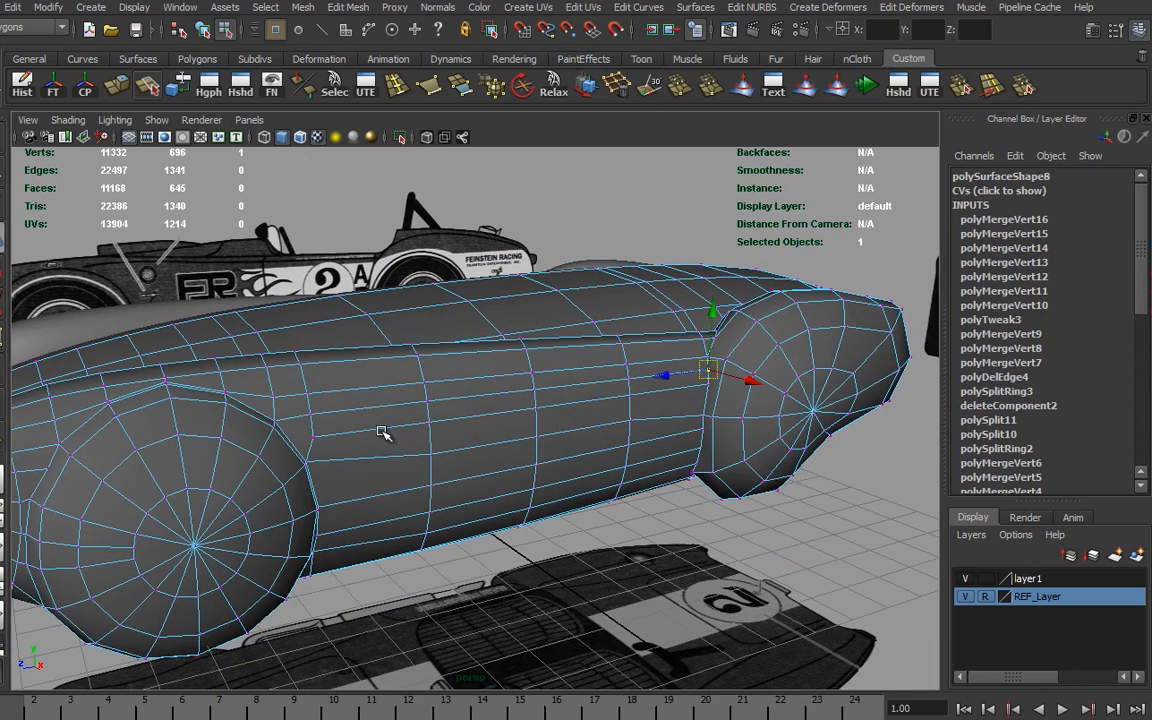
right_drag(383, 432, 383, 393)
double_click(387, 428)
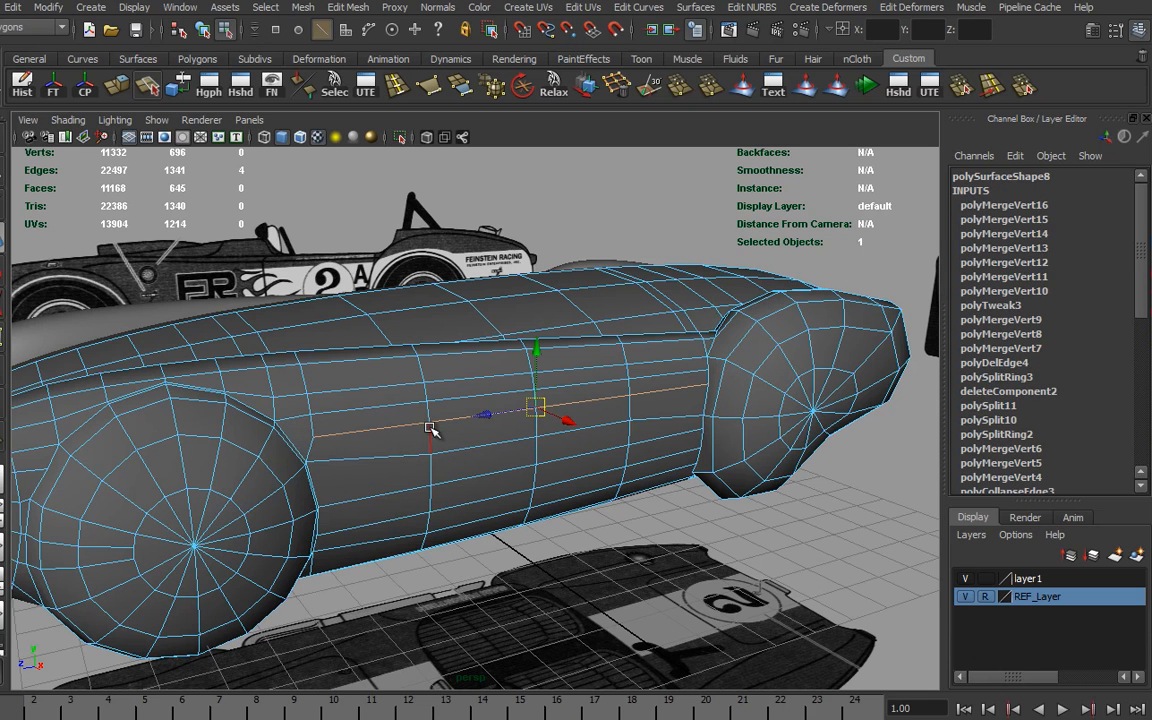
click(617, 88)
Step: Delete the short slanted edge on the side panel just behind the front wheel arch's upper rear corner
alt+drag(548, 359, 432, 460)
alt+right_drag(432, 460, 440, 458)
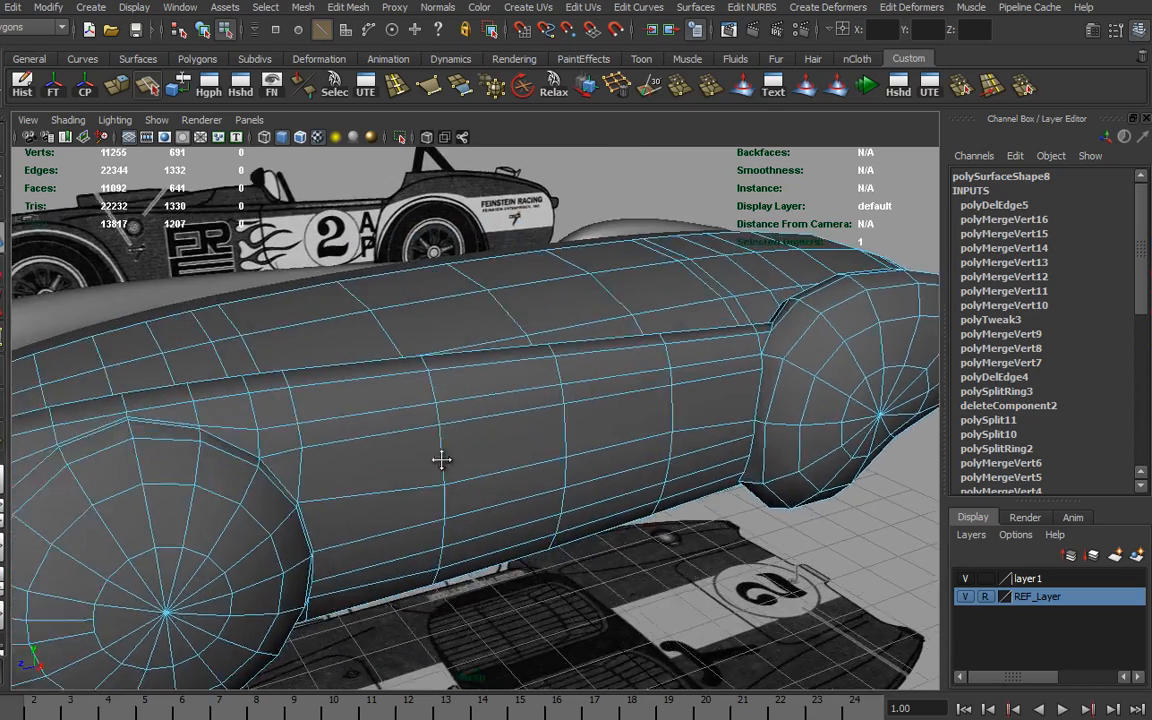
alt+drag(440, 458, 427, 406)
alt+right_drag(427, 406, 440, 381)
click(373, 346)
key(Delete)
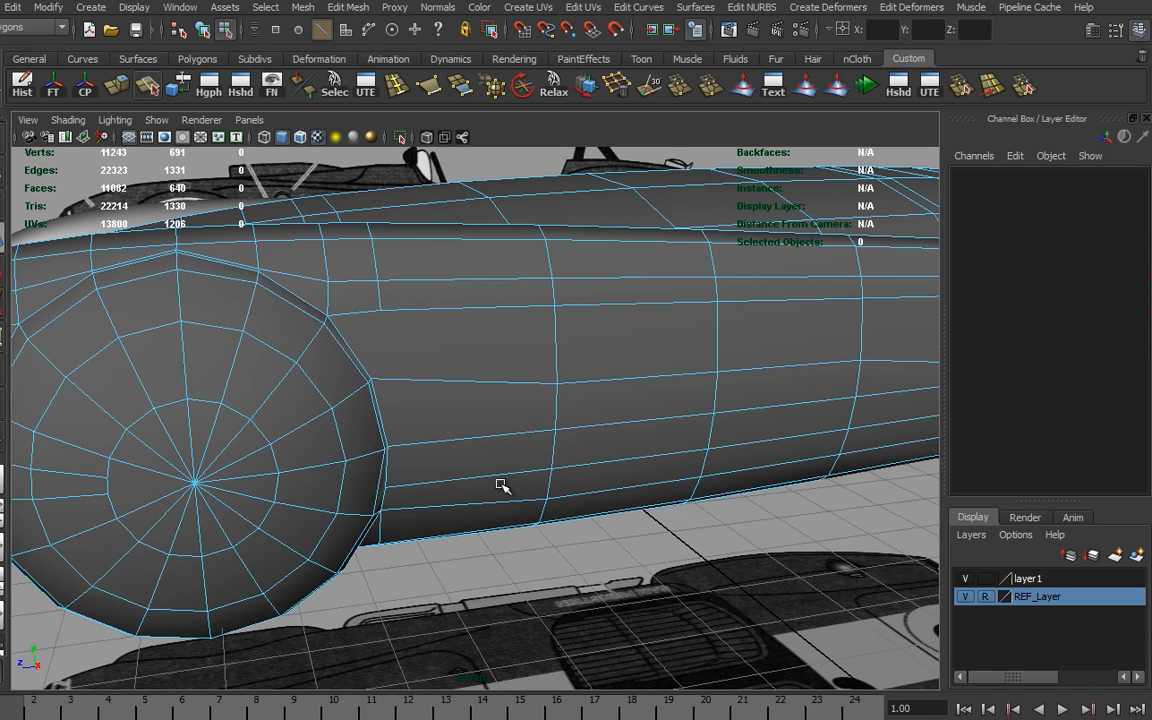
Step: Insert a partial vertical edge ring behind the front wheel arch and connect its upper end to the open vertex above with a split
drag(460, 478, 427, 482)
click(148, 85)
click(414, 381)
click(380, 310)
key(Return)
alt+drag(420, 380, 370, 395)
alt+drag(306, 360, 374, 382)
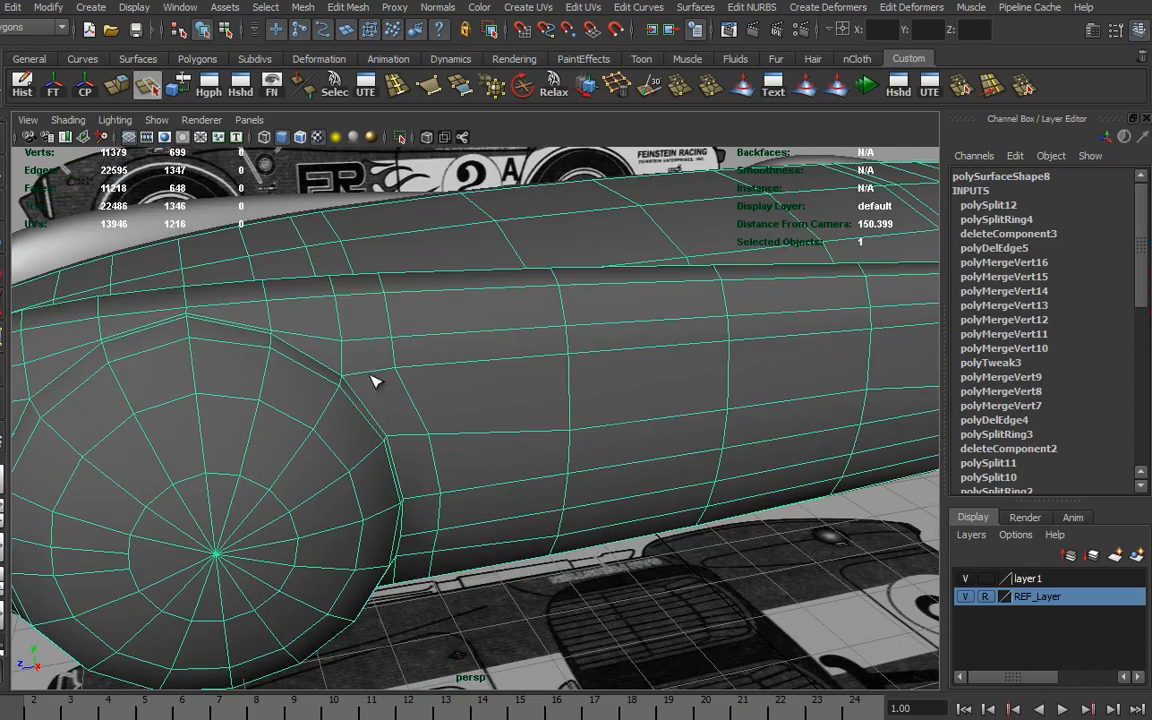
Step: Delete the short slanted edge on the side panel just ahead of the rear wheel arch's upper front corner
alt+right_drag(676, 420, 378, 404)
alt+drag(378, 404, 758, 404)
alt+right_drag(645, 415, 840, 426)
alt+drag(449, 441, 433, 413)
alt+drag(625, 378, 319, 399)
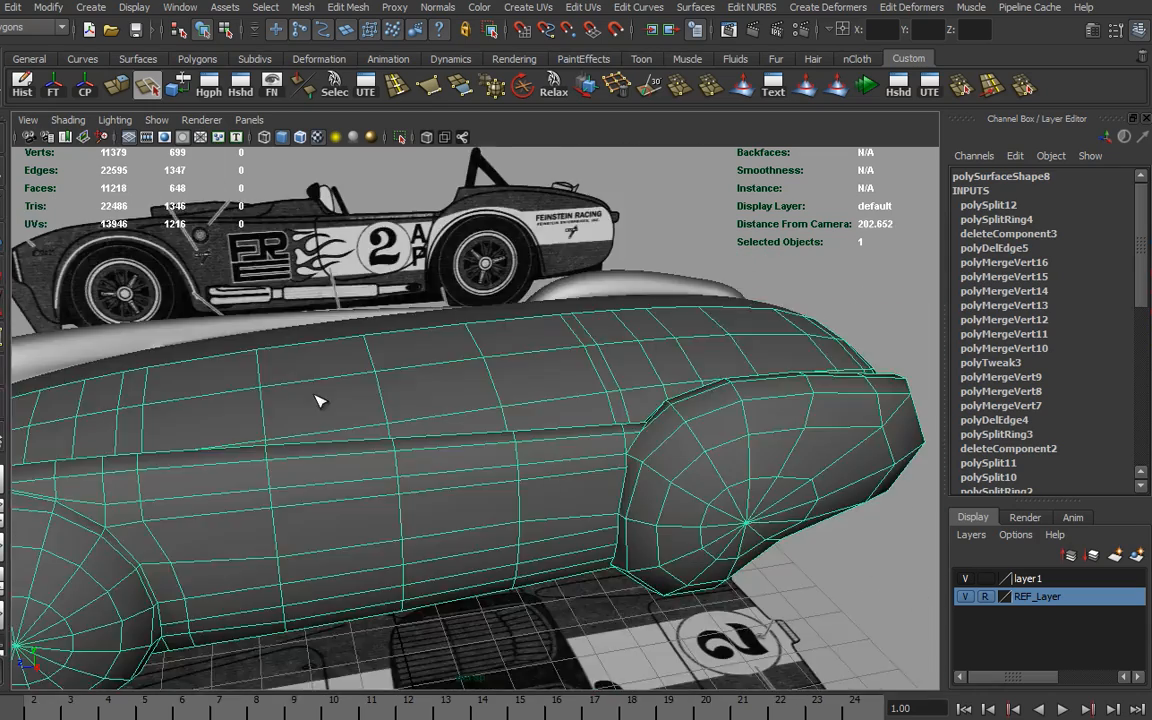
alt+middle_drag(690, 445, 501, 393)
alt+drag(501, 393, 575, 400)
alt+right_drag(430, 422, 767, 440)
alt+drag(603, 421, 578, 425)
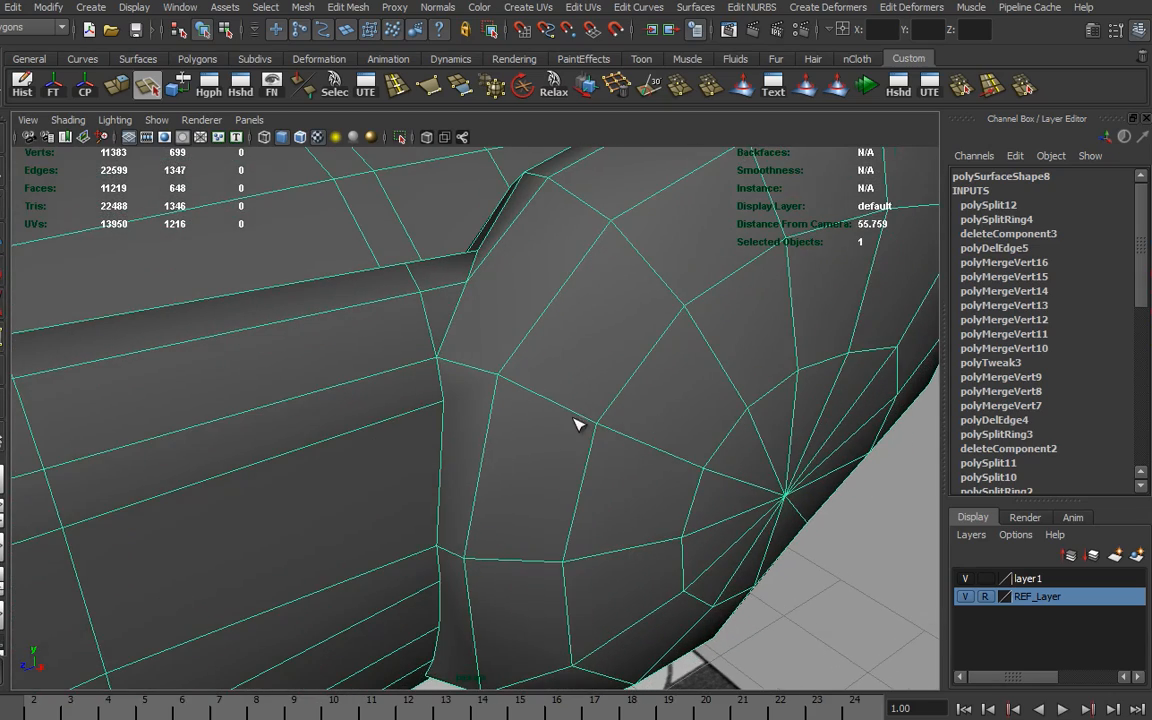
right_drag(418, 306, 427, 309)
key(w)
key(Delete)
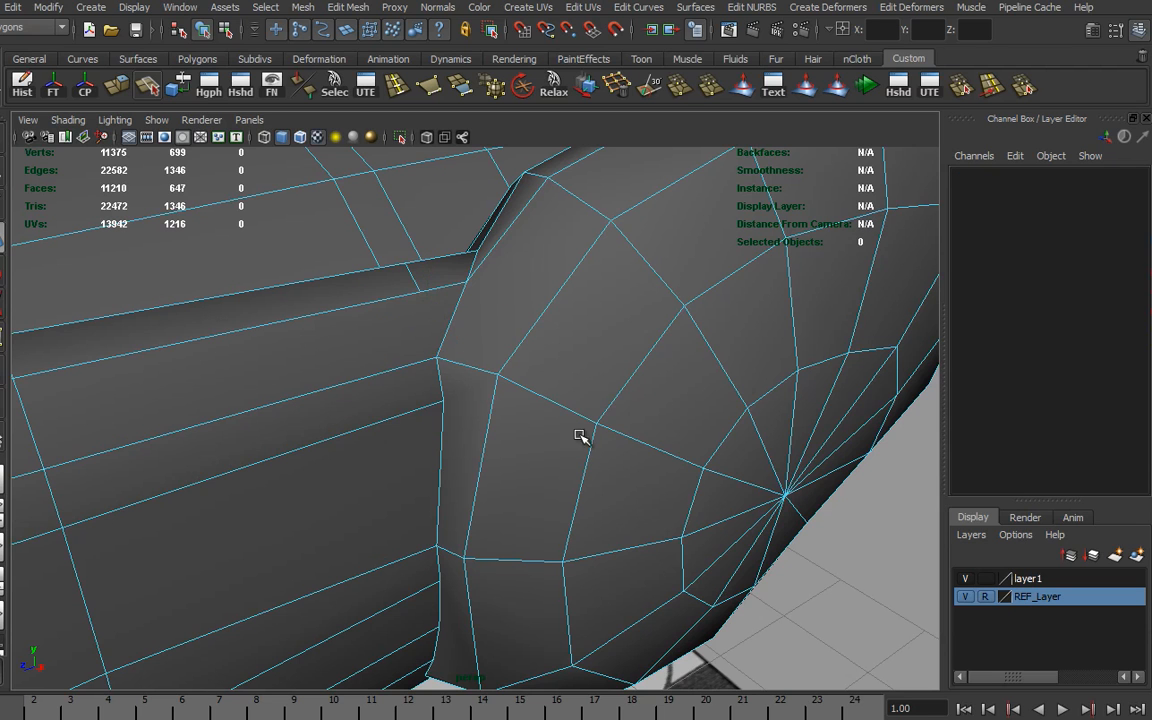
Step: Insert a partial vertical edge ring just ahead of the rear wheel arch and split from its upper end to the open vertex above
alt+drag(455, 397, 465, 412)
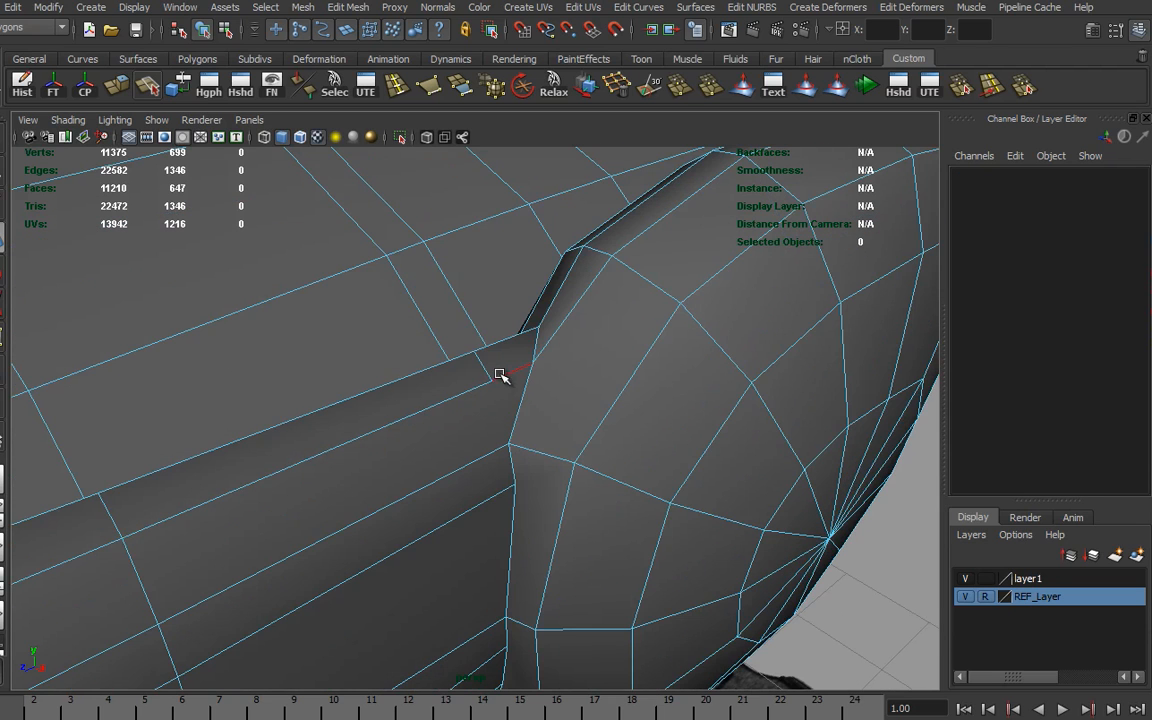
alt+drag(585, 446, 603, 425)
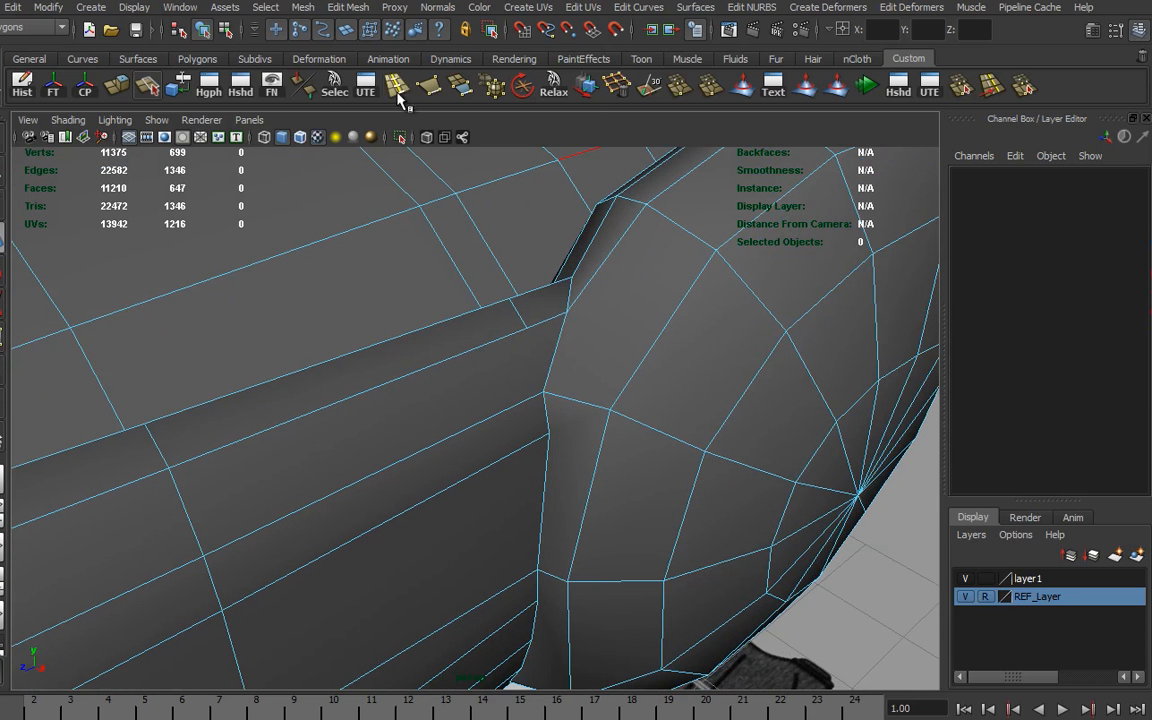
click(397, 90)
click(510, 416)
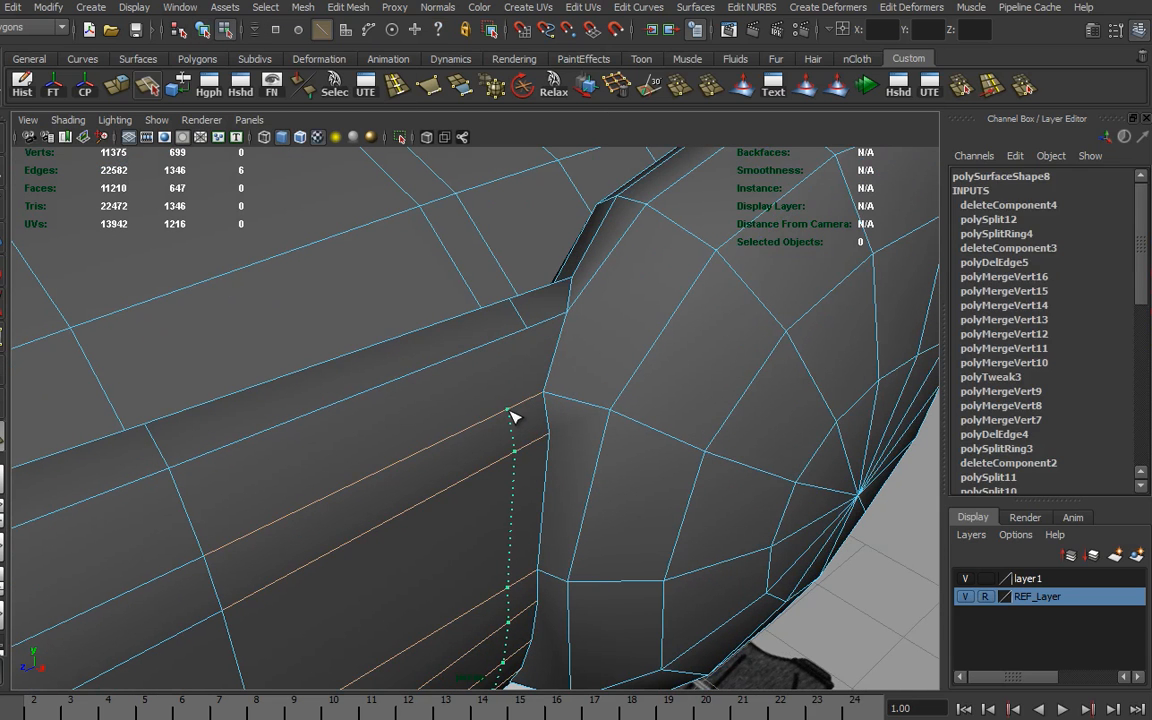
drag(512, 410, 515, 409)
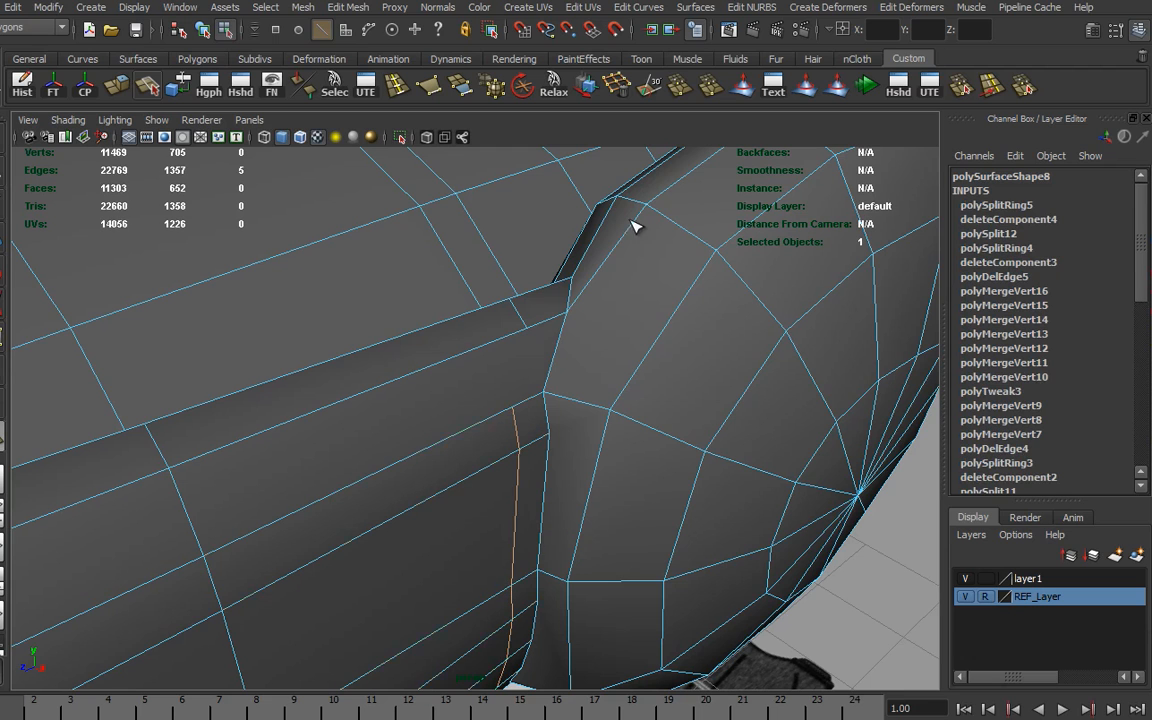
click(146, 84)
drag(507, 337, 547, 346)
drag(489, 417, 600, 380)
key(Return)
Step: Examine the side panel's edge flow between the front and rear wheel arches
alt+right_drag(645, 432, 610, 435)
alt+drag(610, 435, 653, 470)
alt+right_drag(653, 470, 615, 480)
alt+drag(615, 480, 568, 440)
alt+middle_drag(568, 440, 565, 450)
alt+drag(565, 450, 663, 458)
alt+right_drag(663, 458, 340, 455)
alt+drag(340, 455, 298, 452)
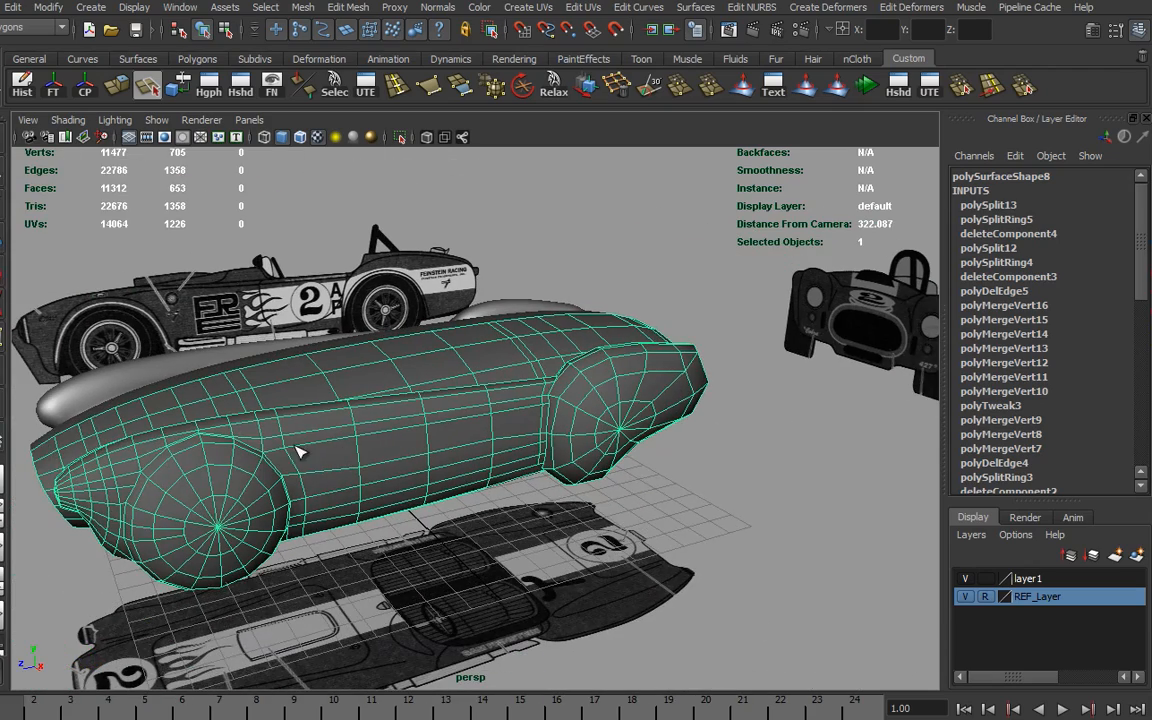
alt+right_drag(368, 488, 645, 481)
alt+middle_drag(246, 484, 423, 472)
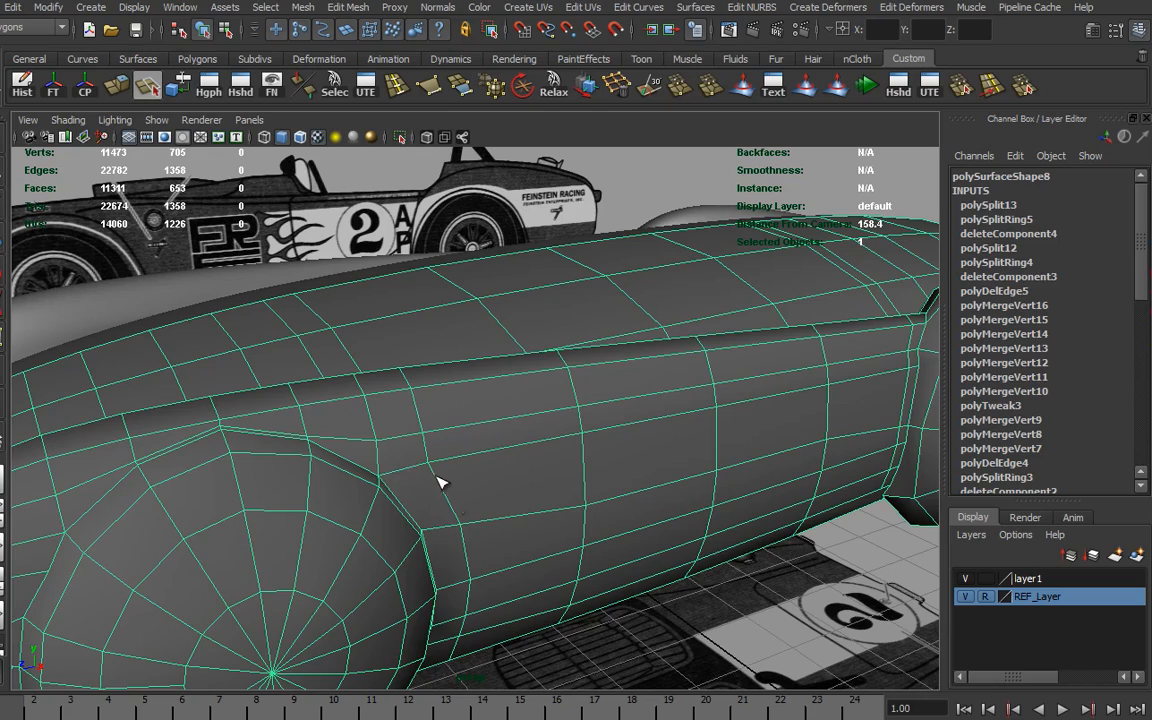
alt+drag(483, 481, 350, 425)
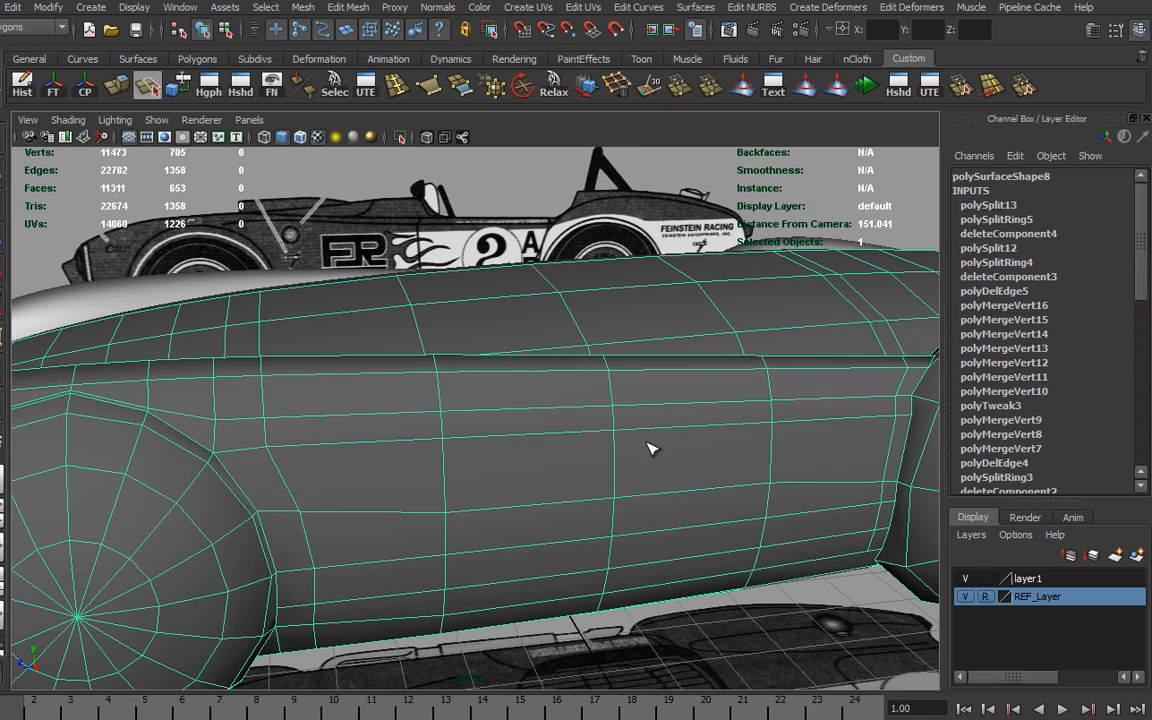
alt+drag(486, 476, 456, 457)
alt+right_drag(456, 457, 662, 463)
alt+middle_drag(662, 463, 632, 478)
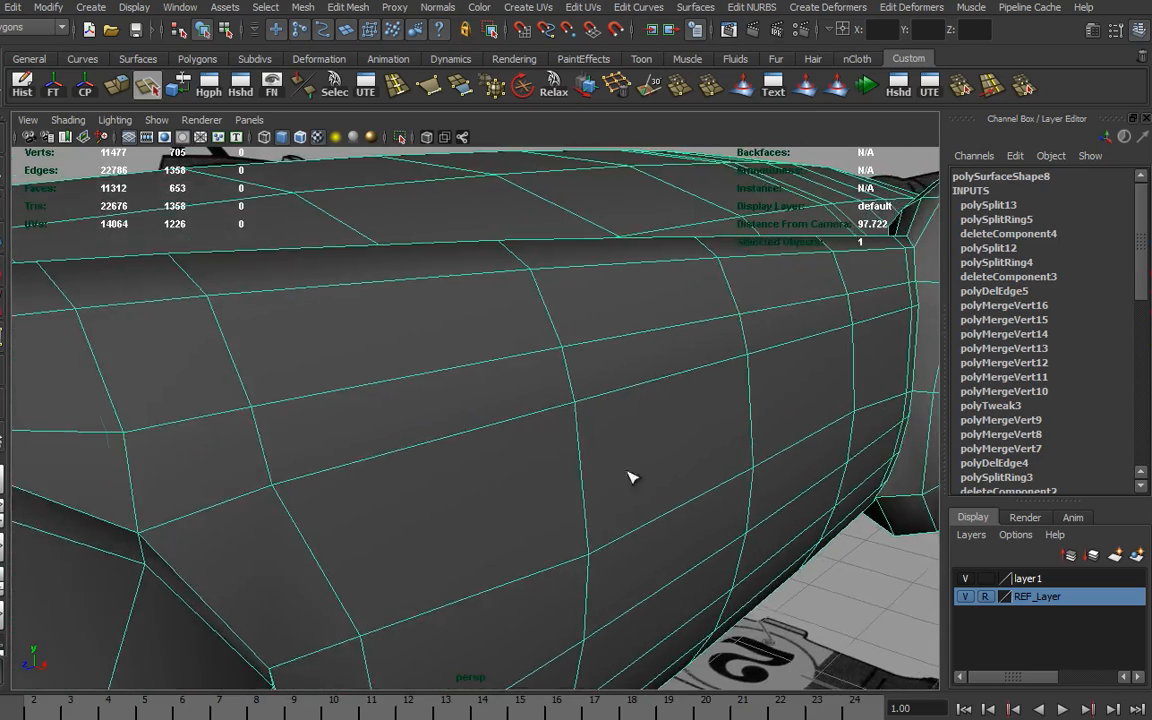
Step: Delete the second horizontal edge row below the side panel's upper crease, from the front wheel arch to the rear one
right_drag(586, 420, 589, 383)
double_click(598, 392)
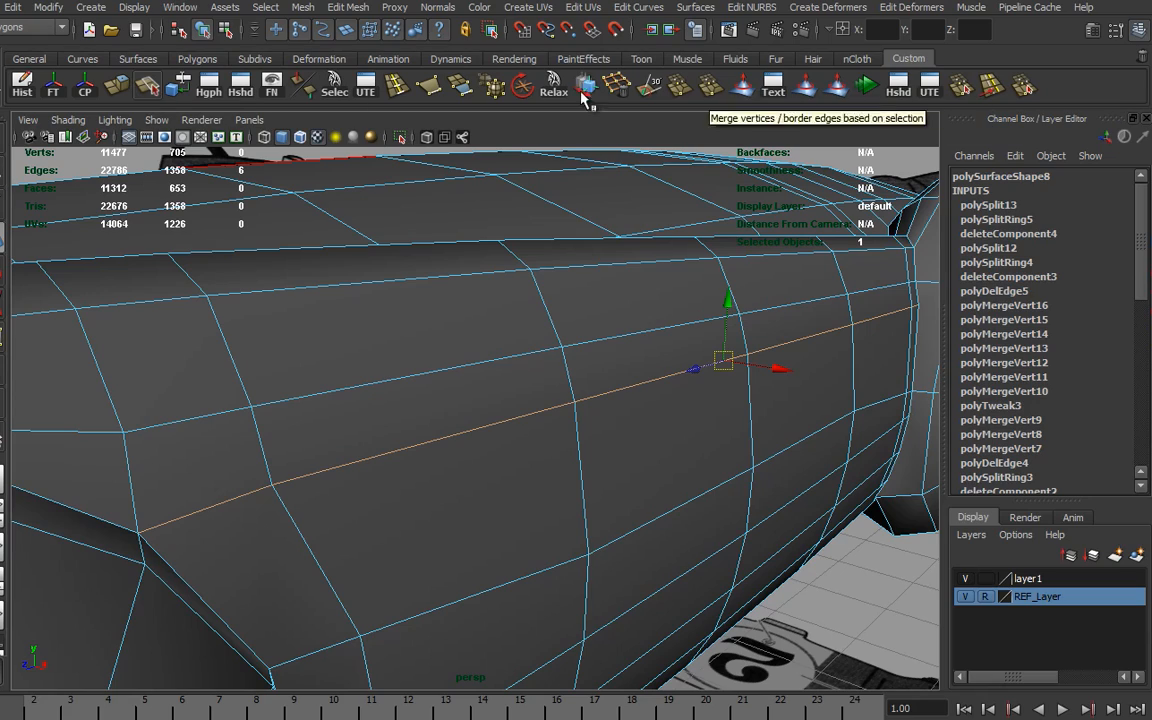
alt+drag(689, 463, 690, 420)
alt+middle_drag(430, 400, 560, 410)
alt+right_drag(430, 410, 540, 420)
alt+drag(593, 538, 375, 417)
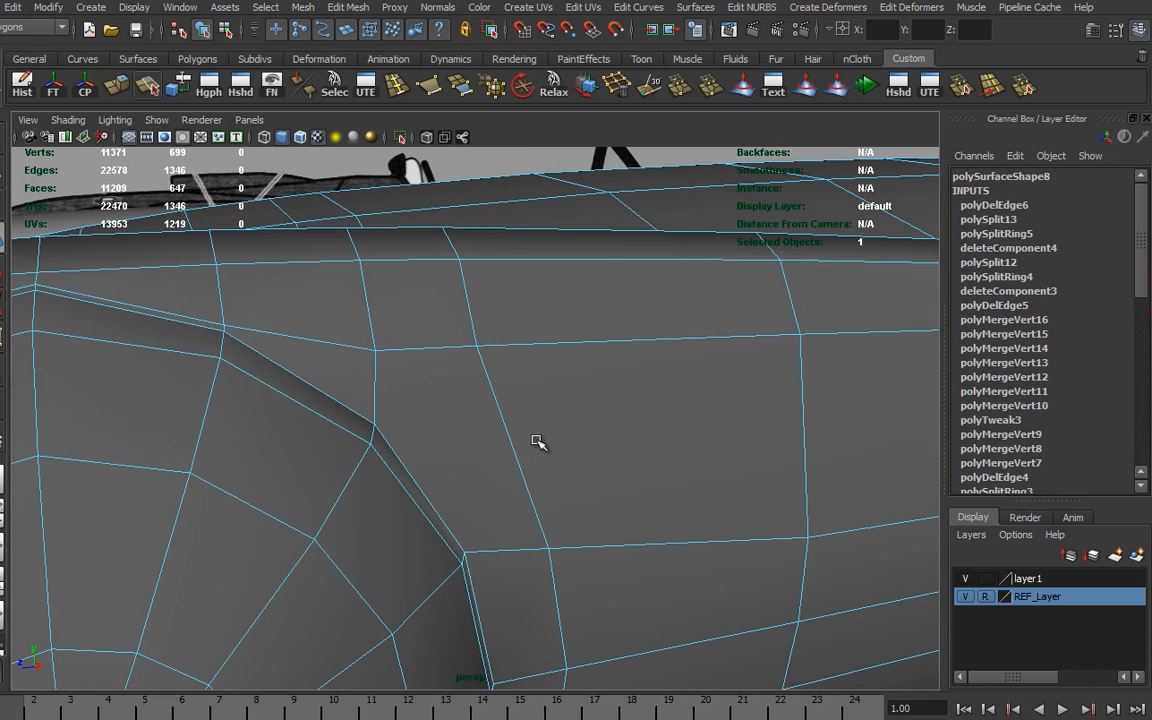
Step: Split the face behind the front wheel arch diagonally from its upper forward vertex to the lower end of the slanted edge
alt+right_drag(538, 442, 345, 440)
alt+drag(605, 438, 540, 442)
alt+drag(413, 460, 483, 473)
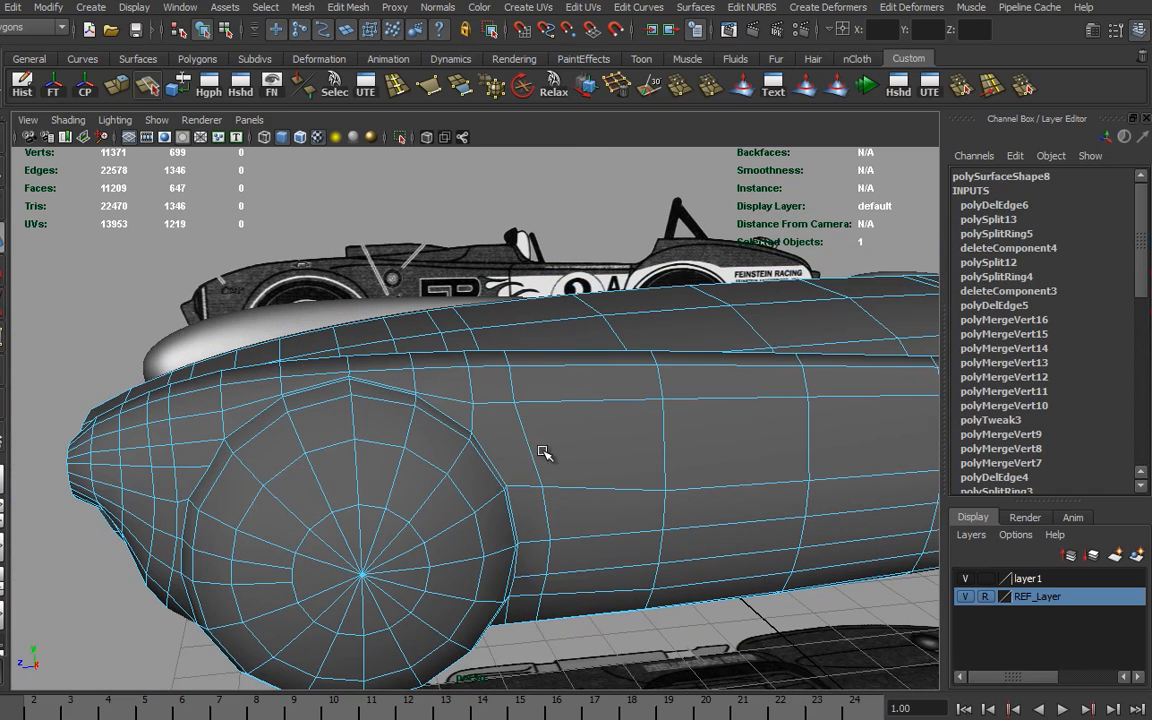
alt+drag(563, 548, 545, 505)
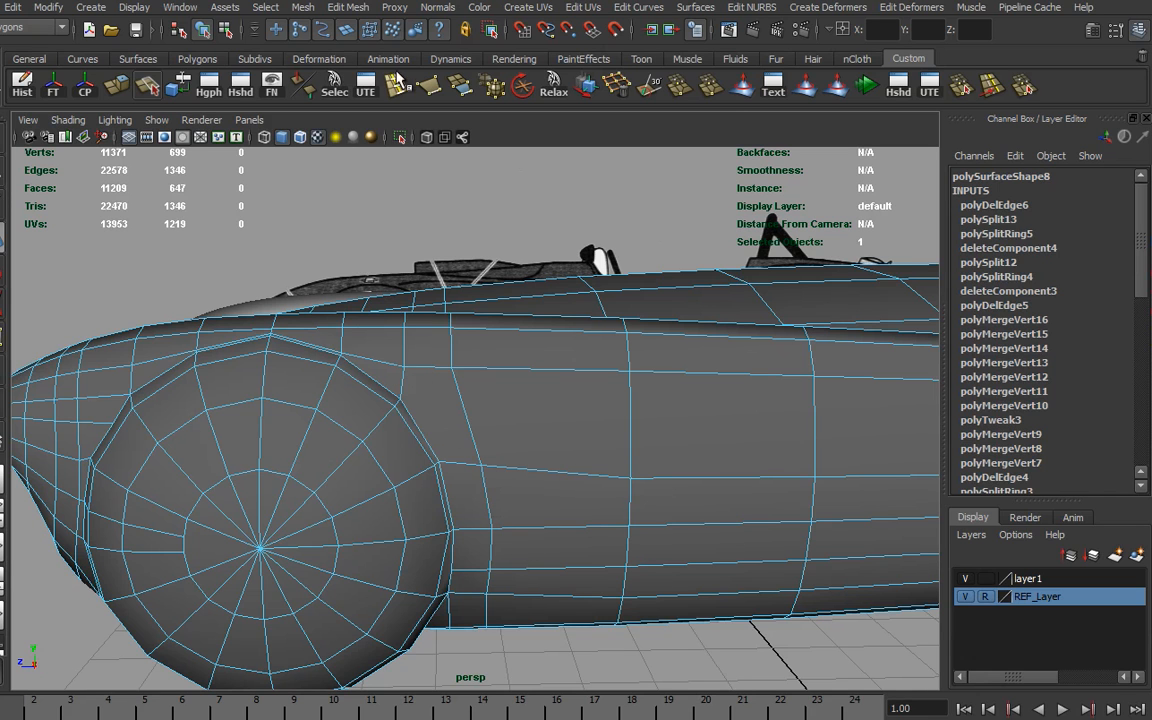
click(147, 85)
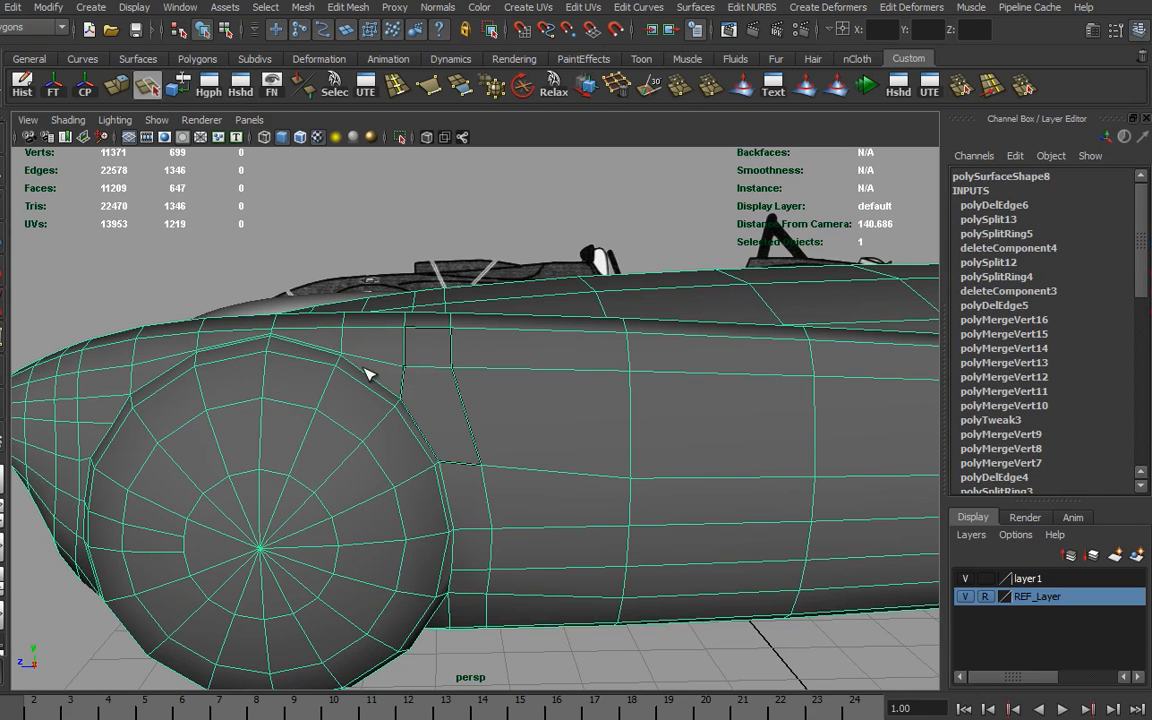
key(Return)
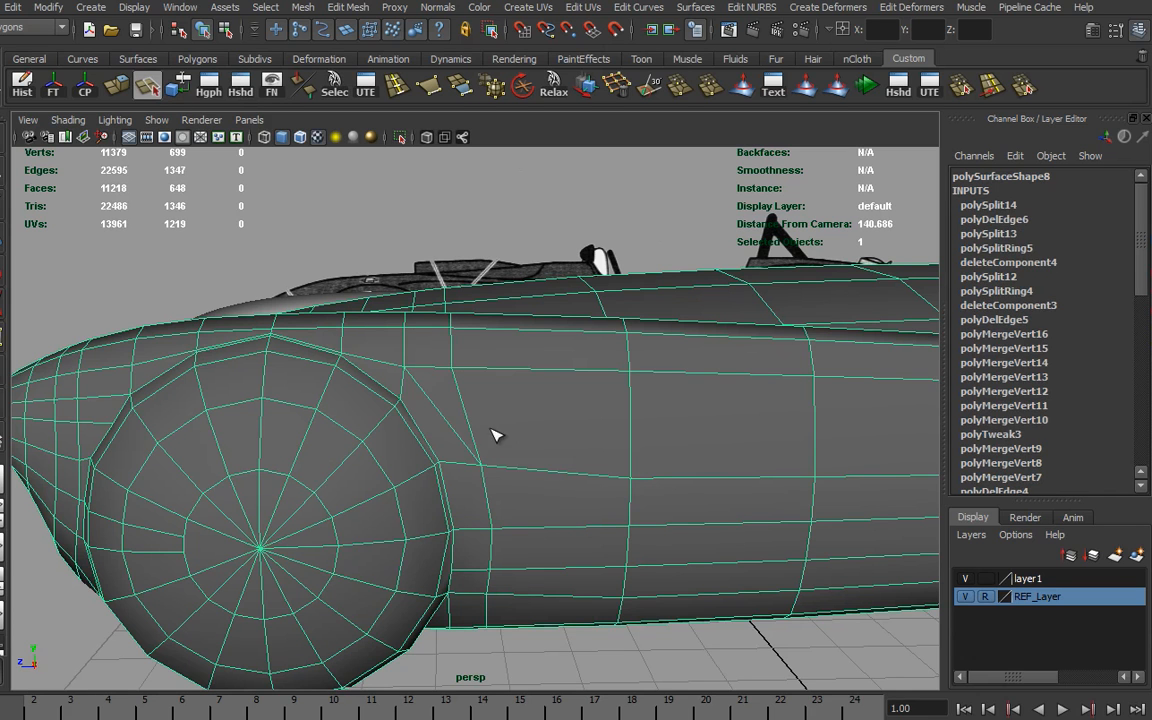
Step: Split from the slanted edge's upper vertex diagonally rearward and down to the panel's bottom edge, and delete the old slanted edge
click(468, 407)
click(555, 475)
click(555, 628)
key(Return)
key(w)
right_drag(545, 489, 530, 440)
click(470, 425)
key(Delete)
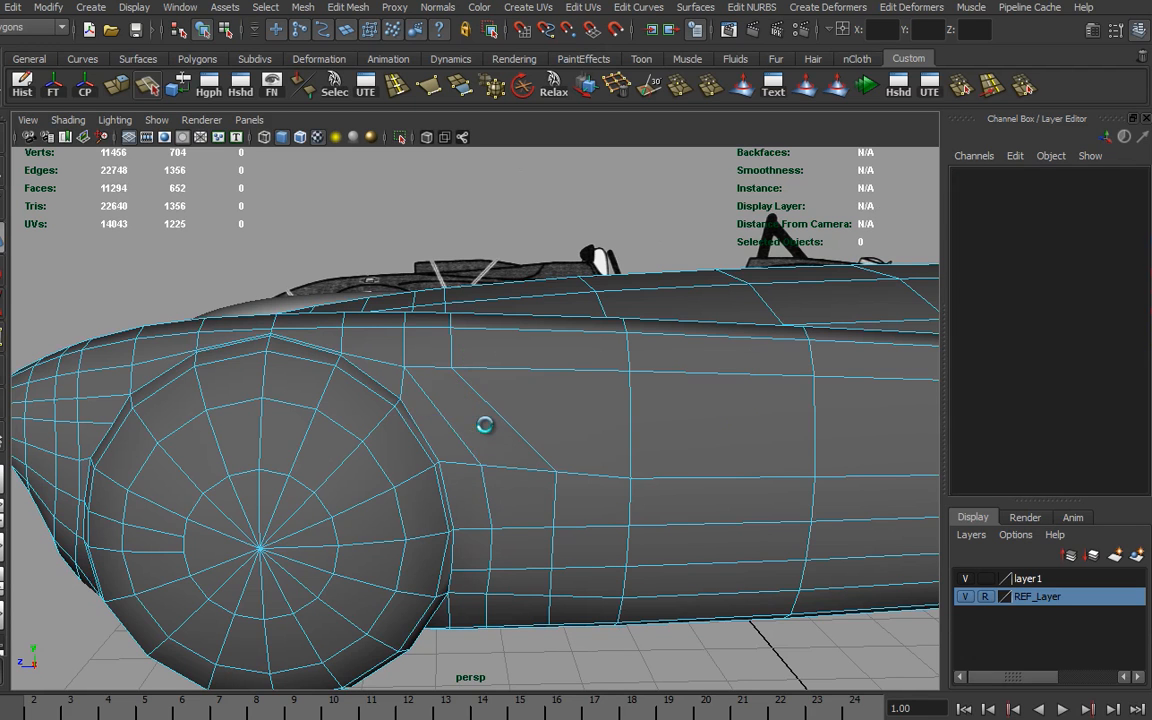
Step: Cut the band of hood and side-panel faces behind the front wheel arch with one near-vertical line down to the diagonal's lower corner
alt+drag(609, 455, 496, 478)
click(455, 478)
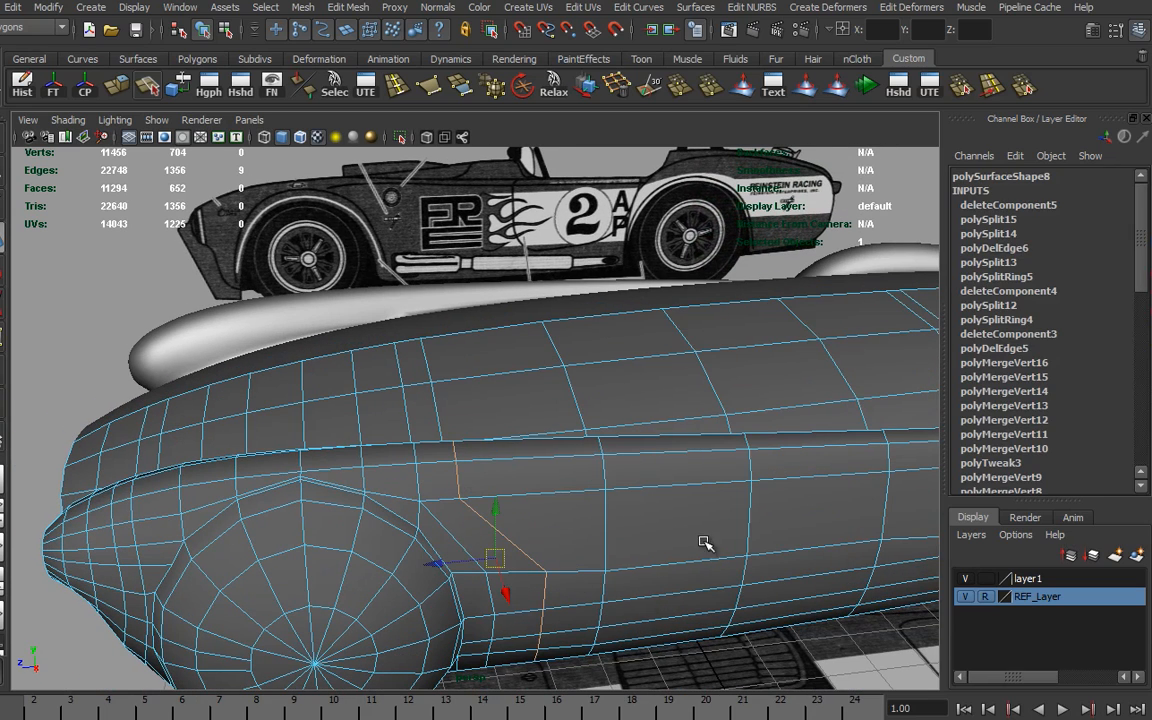
alt+drag(425, 430, 527, 612)
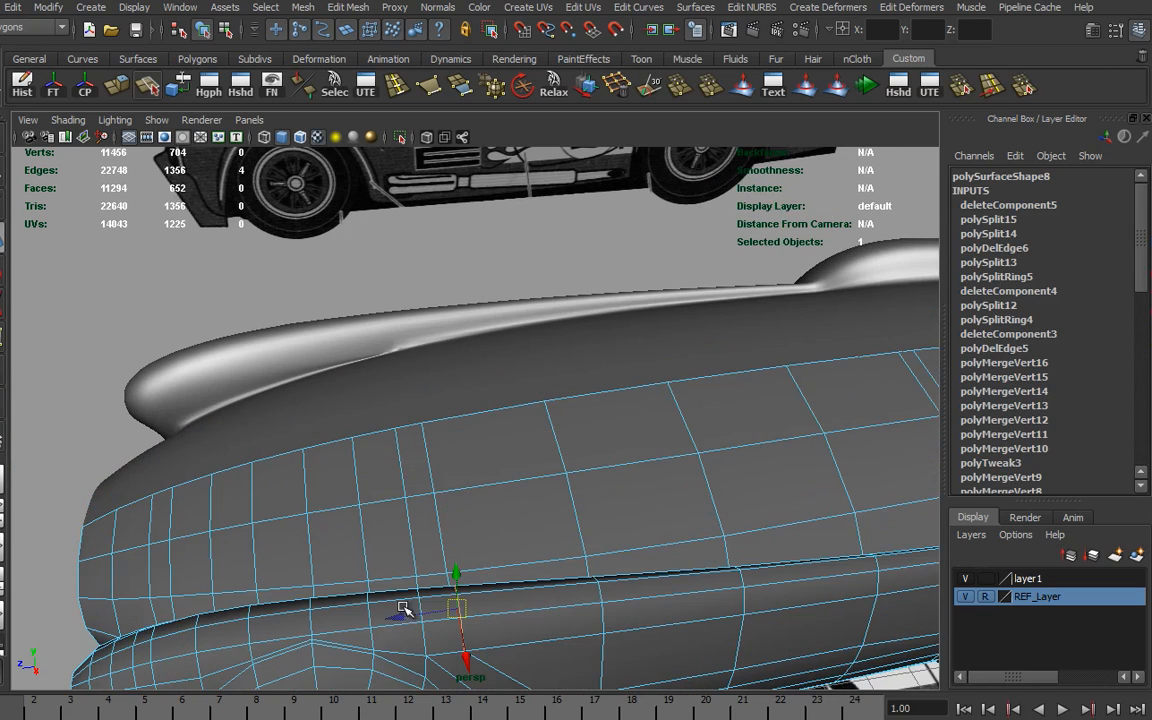
alt+drag(625, 566, 476, 375)
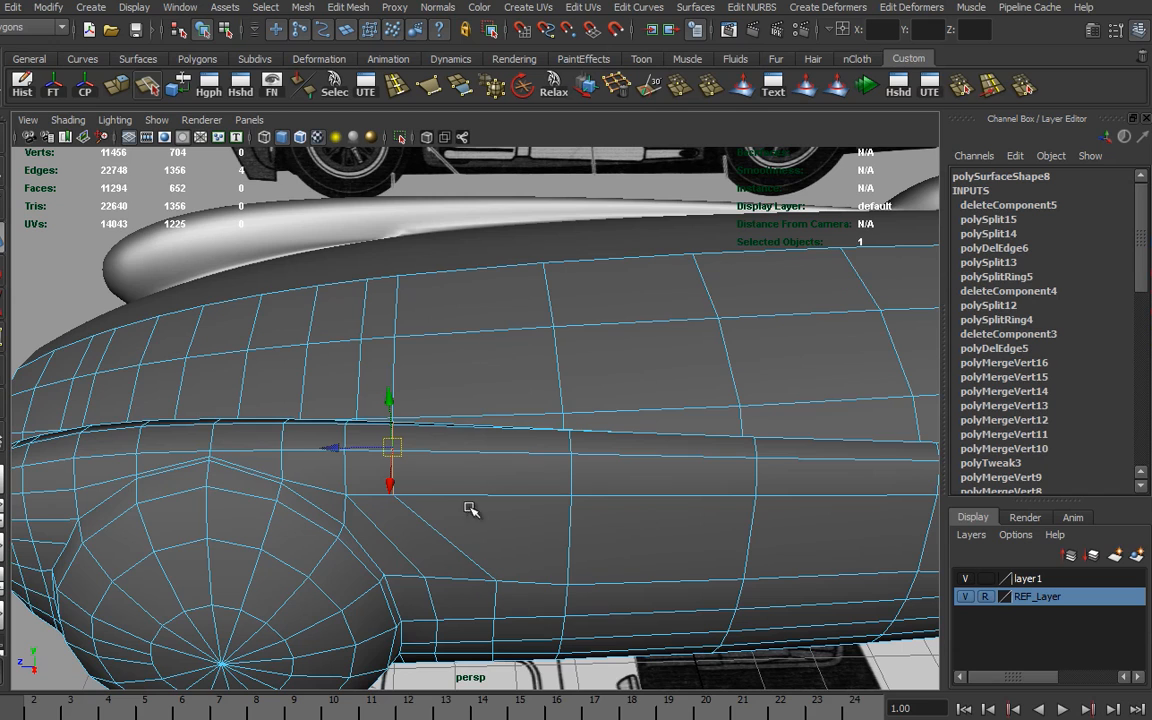
mouse_move(493, 571)
alt+mouse_down()
mouse_move(496, 617)
mouse_move(495, 575)
alt+mouse_up()
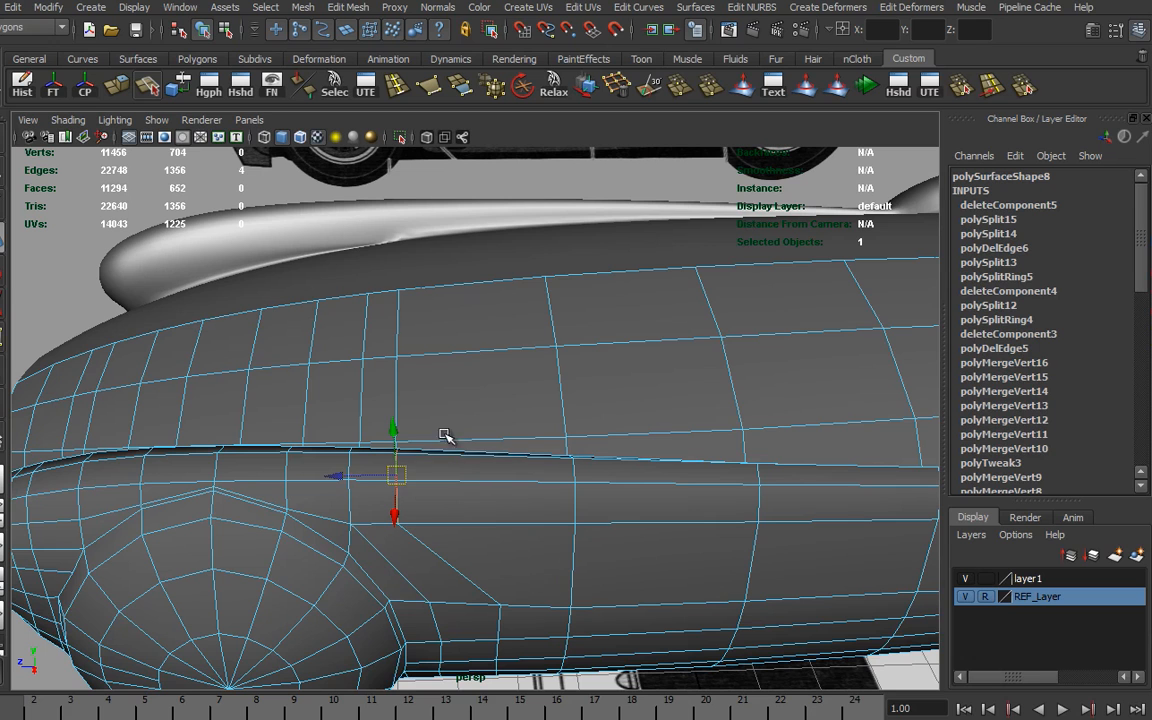
right_drag(475, 513, 476, 552)
mouse_move(410, 242)
mouse_down()
mouse_move(413, 478)
mouse_move(555, 677)
mouse_up()
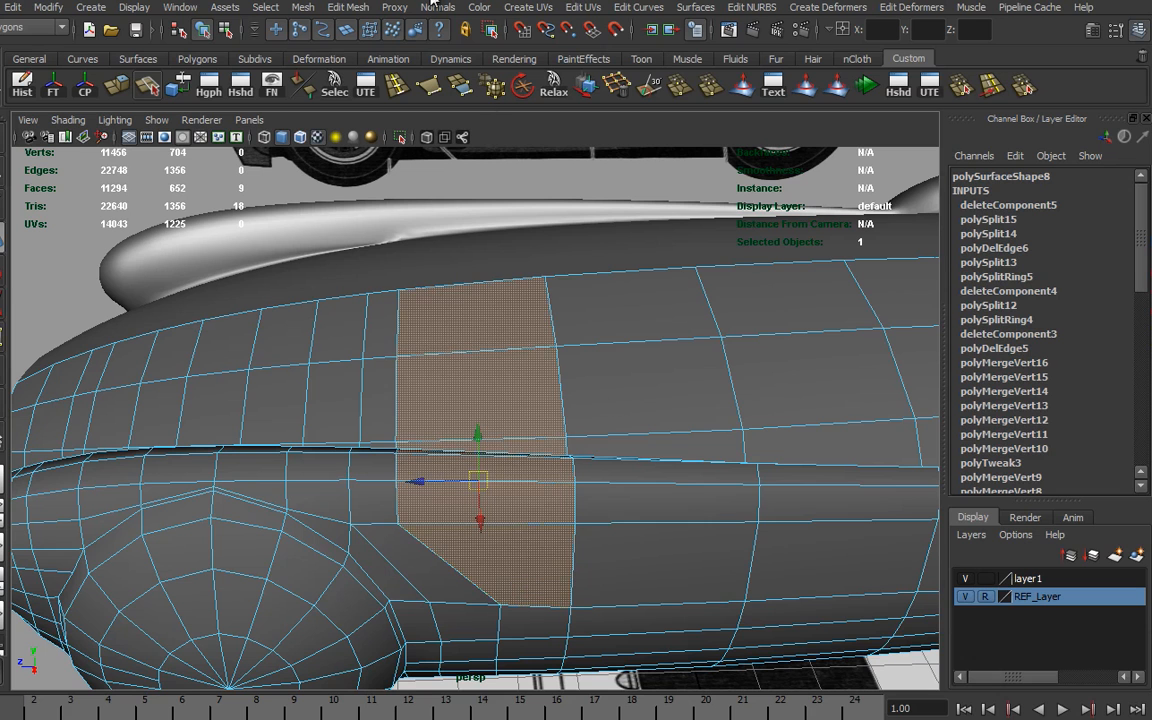
click(348, 8)
click(376, 139)
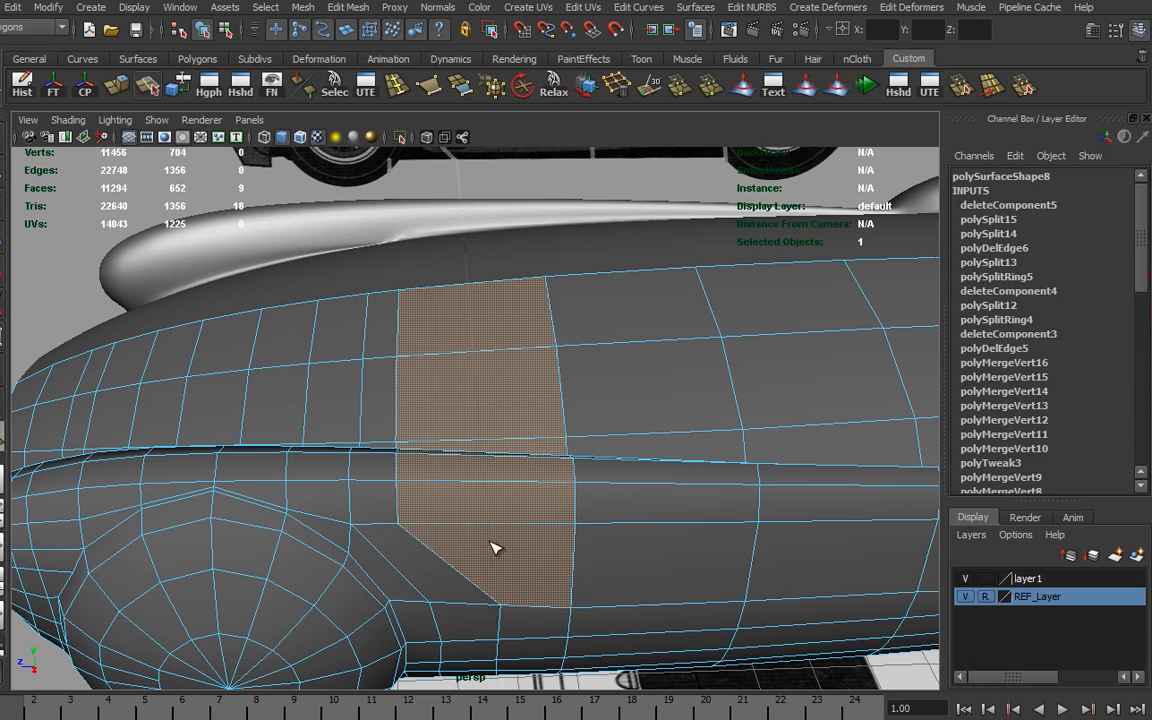
drag(494, 548, 493, 540)
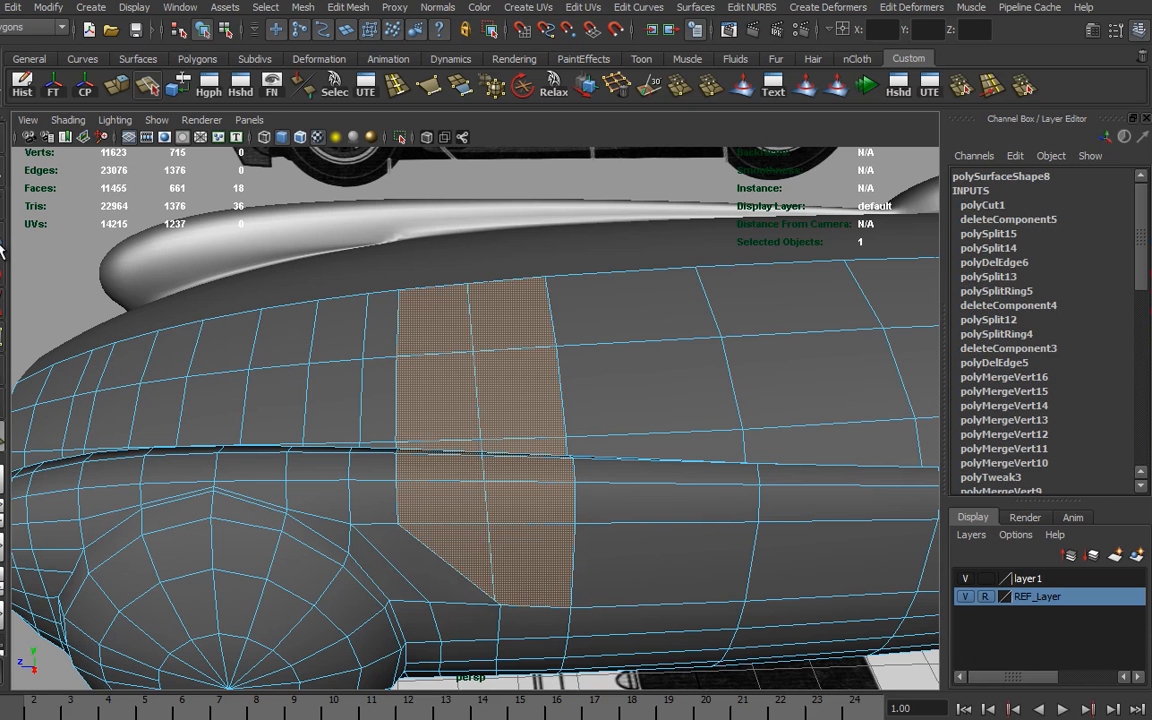
Step: Delete the old edge line ahead of the new cut, from the hood down along the diagonal on the side panel
key(w)
right_drag(419, 411, 411, 373)
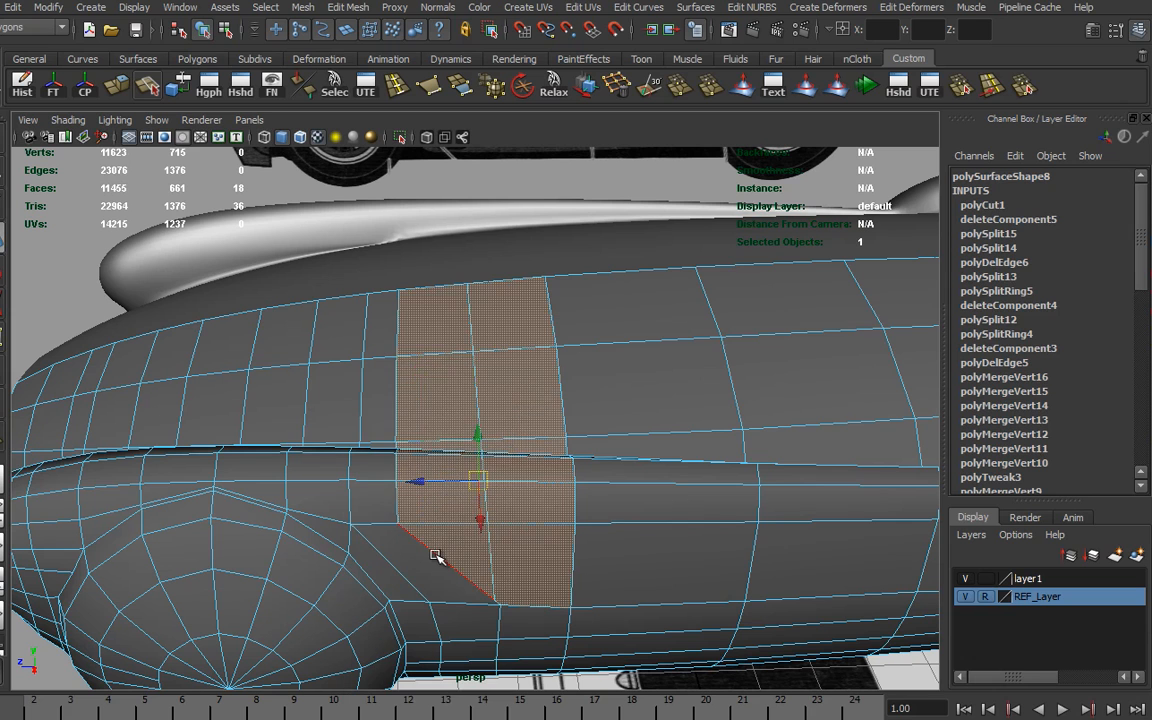
click(436, 556)
double_click(399, 411)
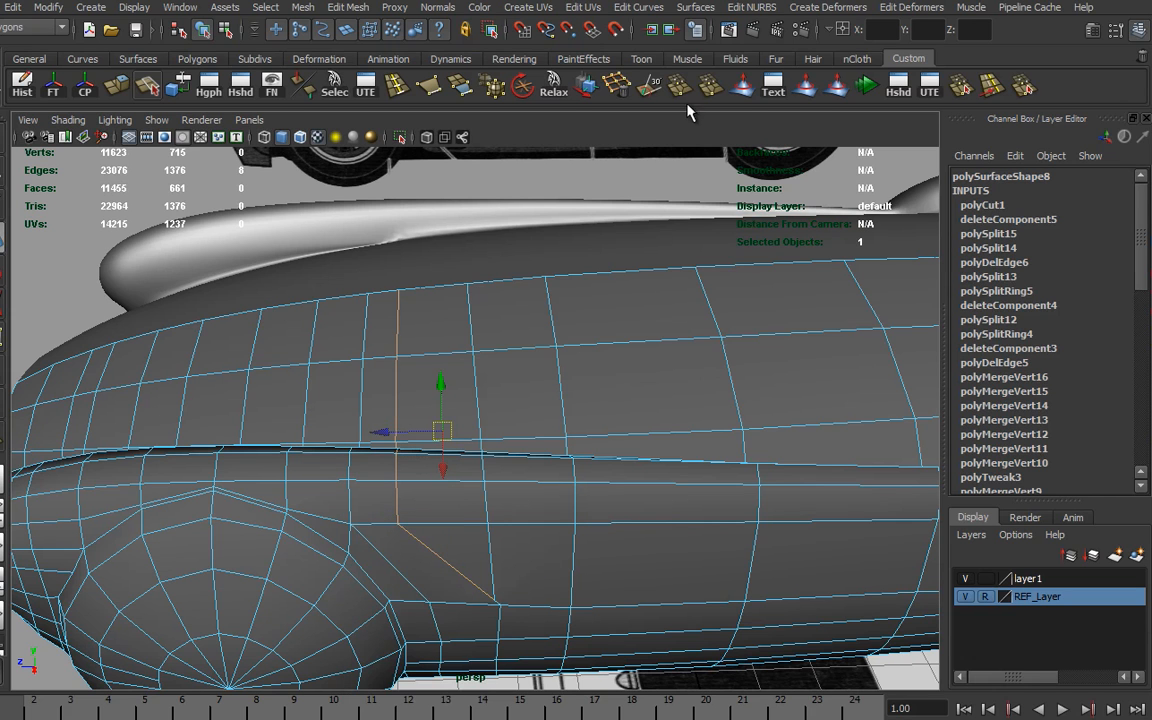
key(Delete)
Step: Merge the doubled vertex at the lower end of the new cut on the side panel
alt+drag(556, 650, 507, 424)
right_drag(503, 423, 448, 422)
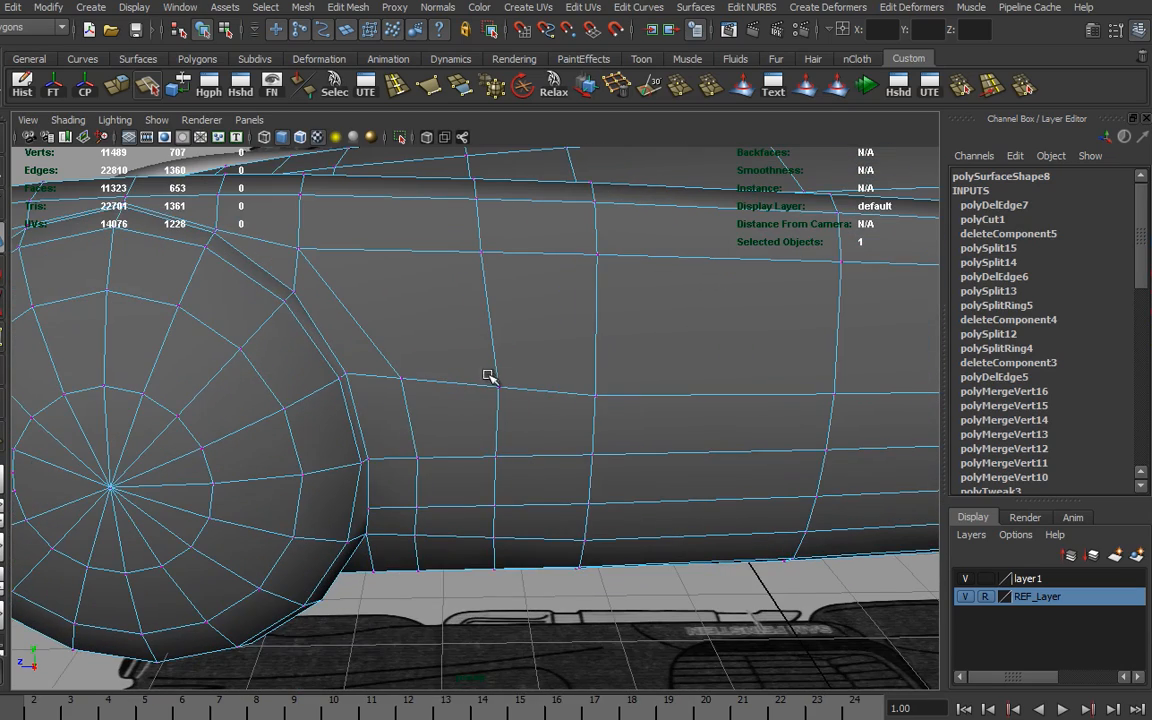
click(495, 392)
key(f)
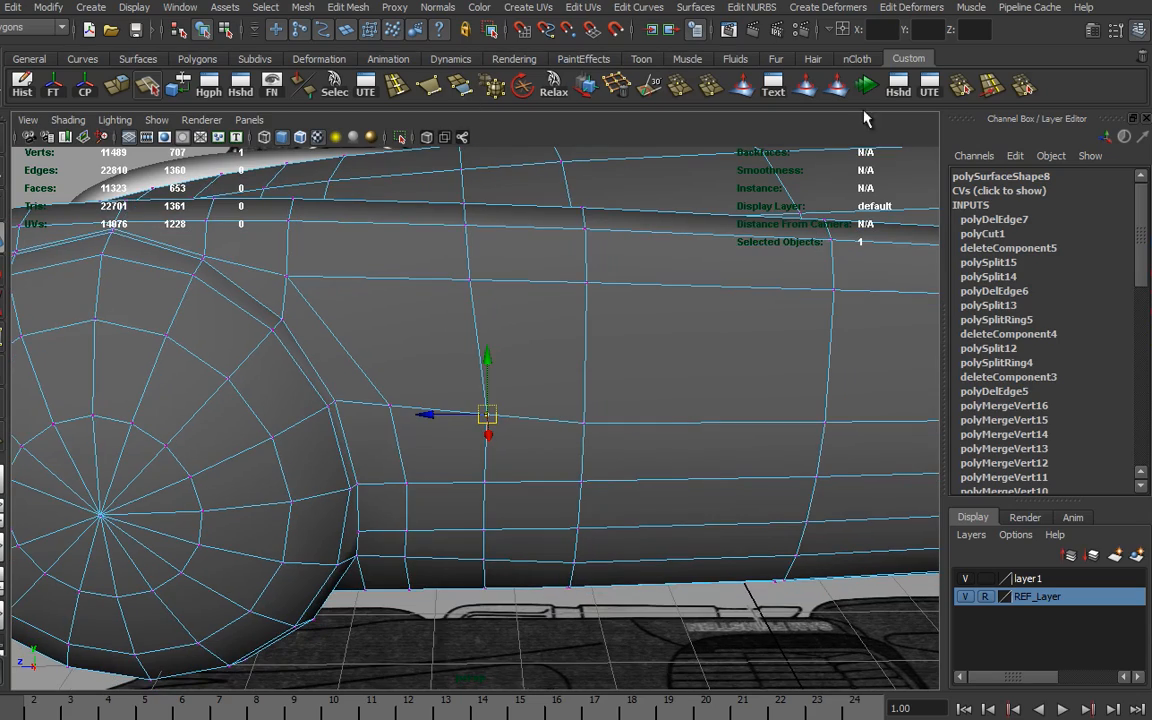
scroll(581, 470, down, 3)
Step: Snap the stray vertex on the crease between hood and fender to its neighbour and merge the two
alt+drag(617, 419, 681, 440)
scroll(548, 483, up, 3)
scroll(782, 494, up, 3)
alt+drag(782, 494, 645, 455)
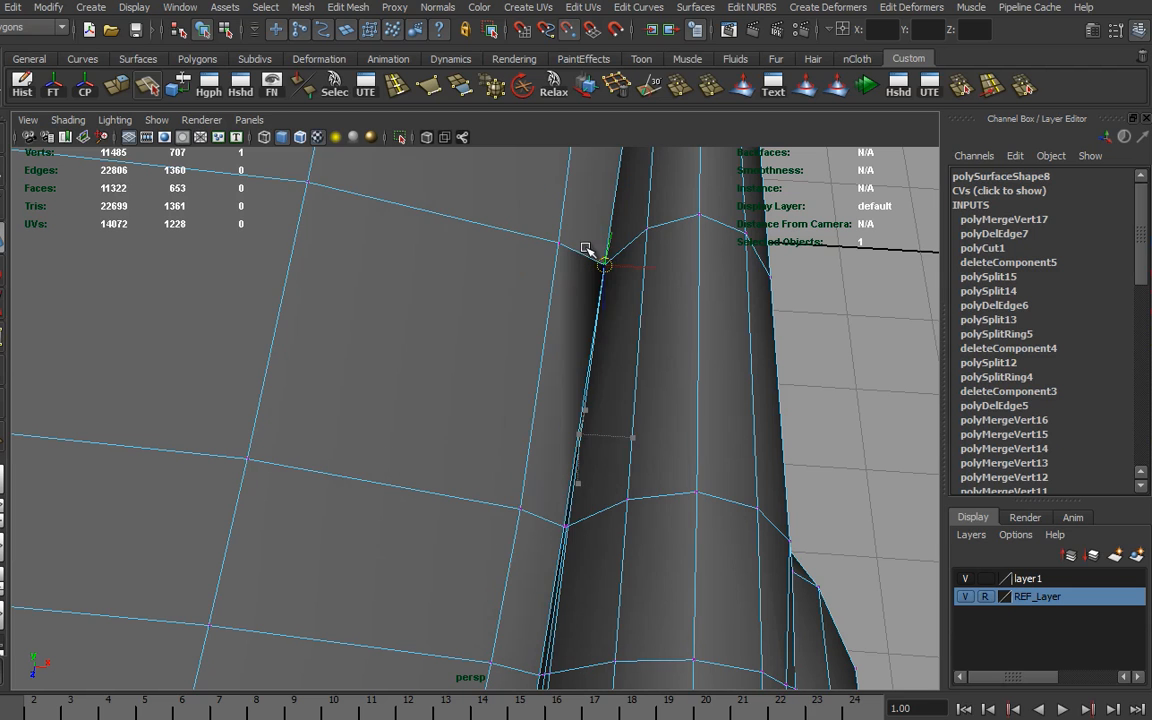
drag(616, 269, 619, 273)
alt+drag(710, 305, 653, 320)
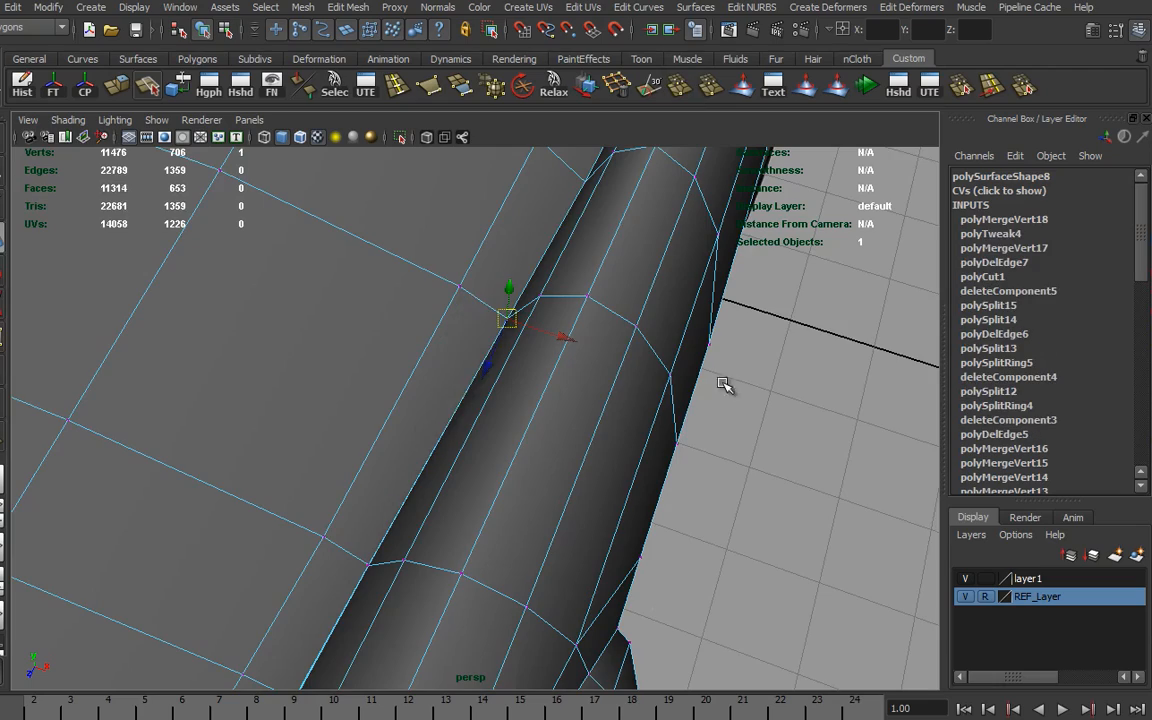
Step: Examine the smoothed mirrored half and the low-poly half of the car body from several sides, including around the rear wheel arch
alt+drag(724, 386, 391, 381)
alt+drag(515, 349, 370, 390)
click(363, 395)
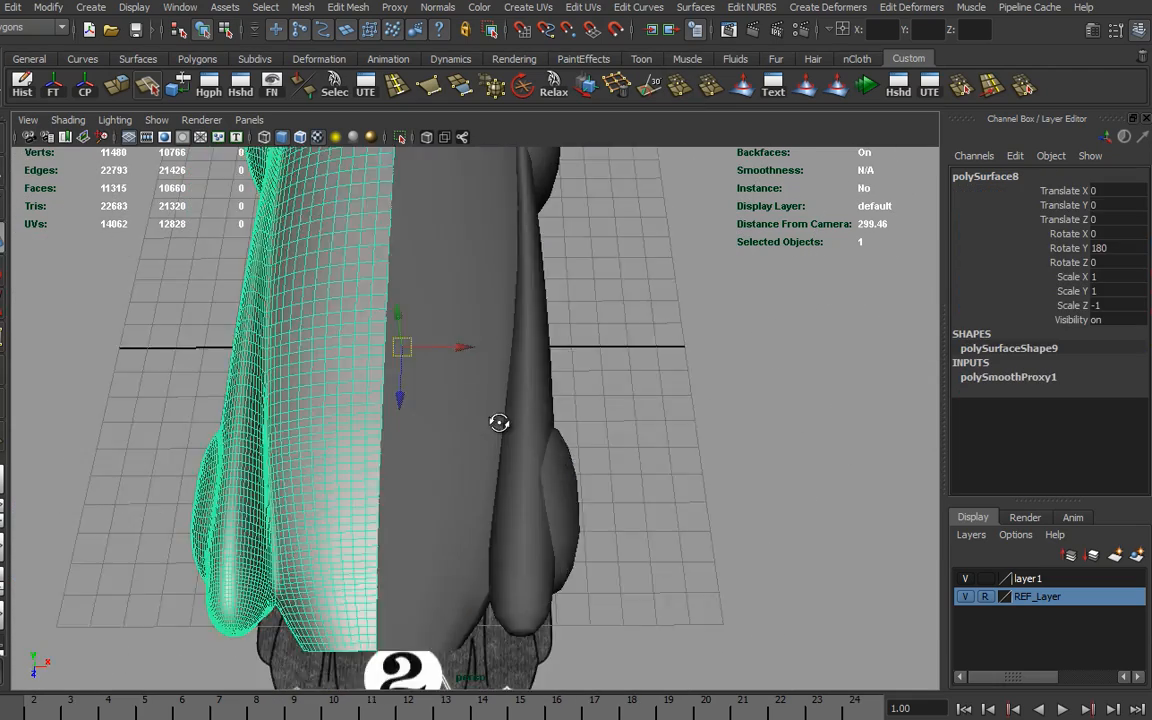
alt+drag(499, 423, 391, 394)
alt+middle_drag(475, 345, 429, 486)
click(655, 430)
alt+drag(655, 430, 587, 346)
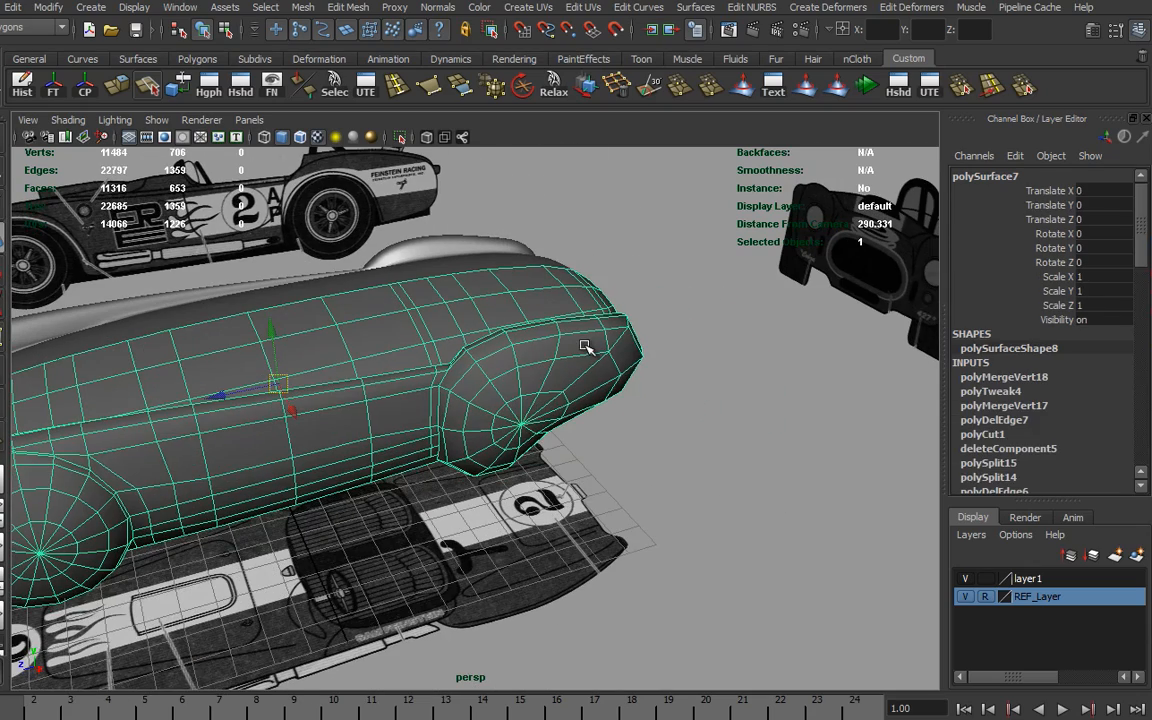
alt+drag(503, 453, 970, 430)
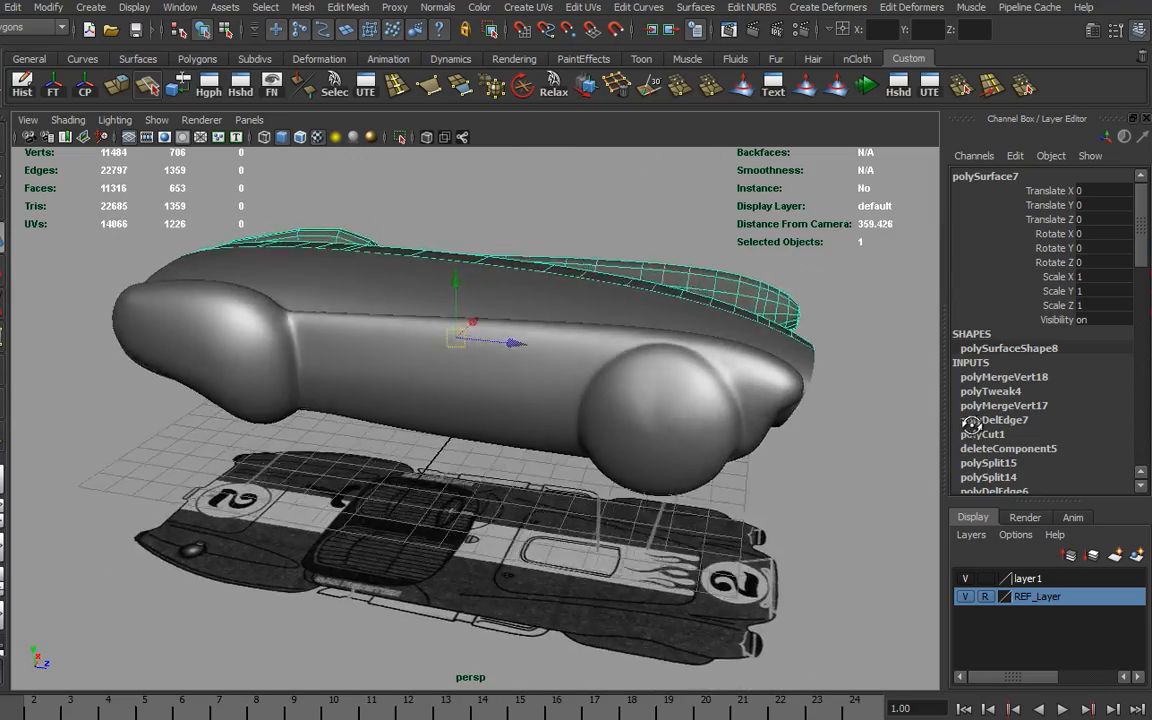
alt+drag(862, 426, 642, 350)
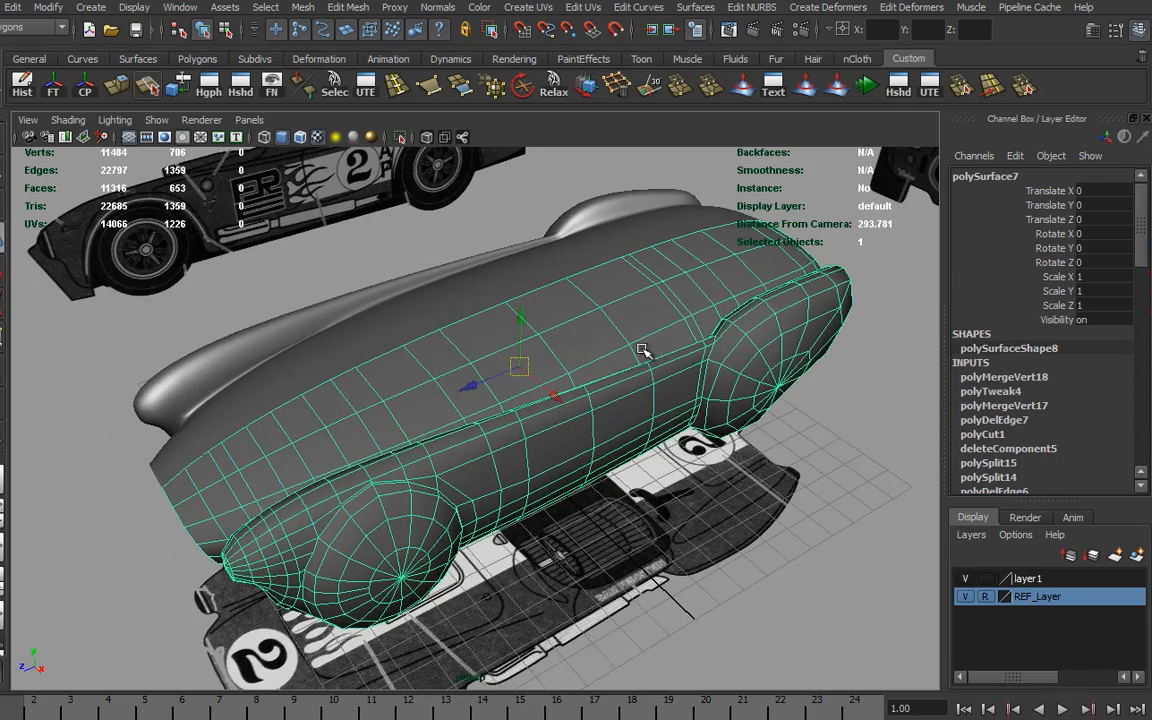
alt+drag(708, 470, 825, 491)
alt+drag(390, 416, 561, 484)
alt+drag(648, 470, 533, 455)
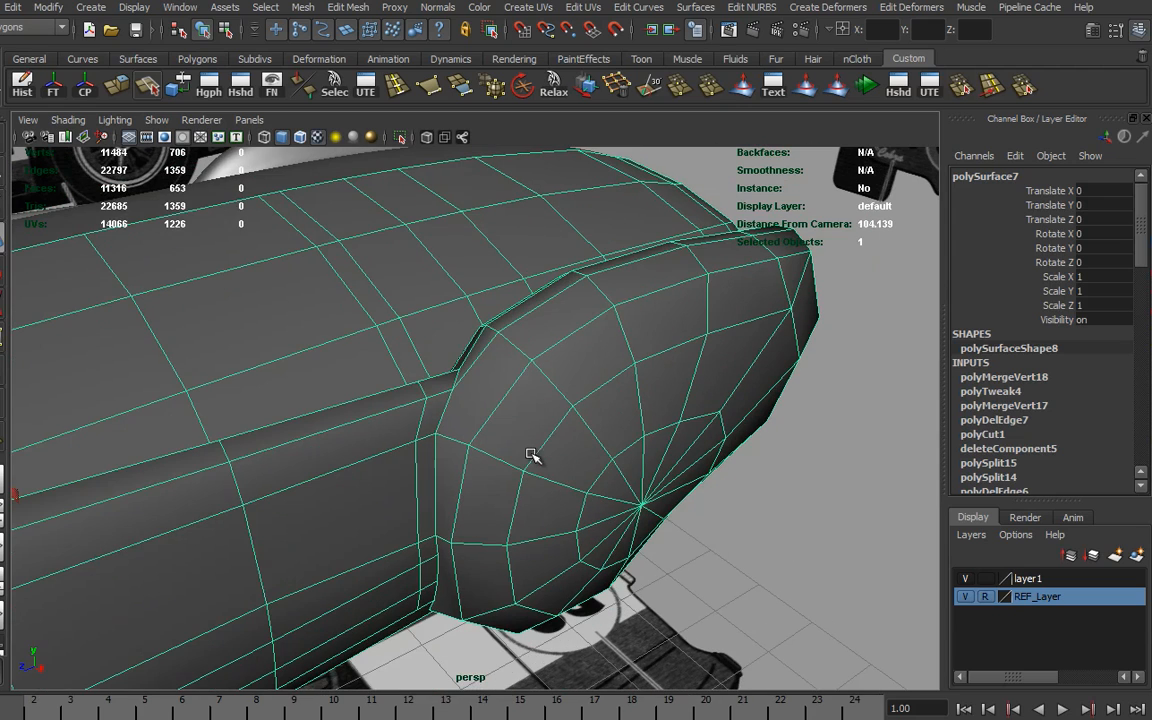